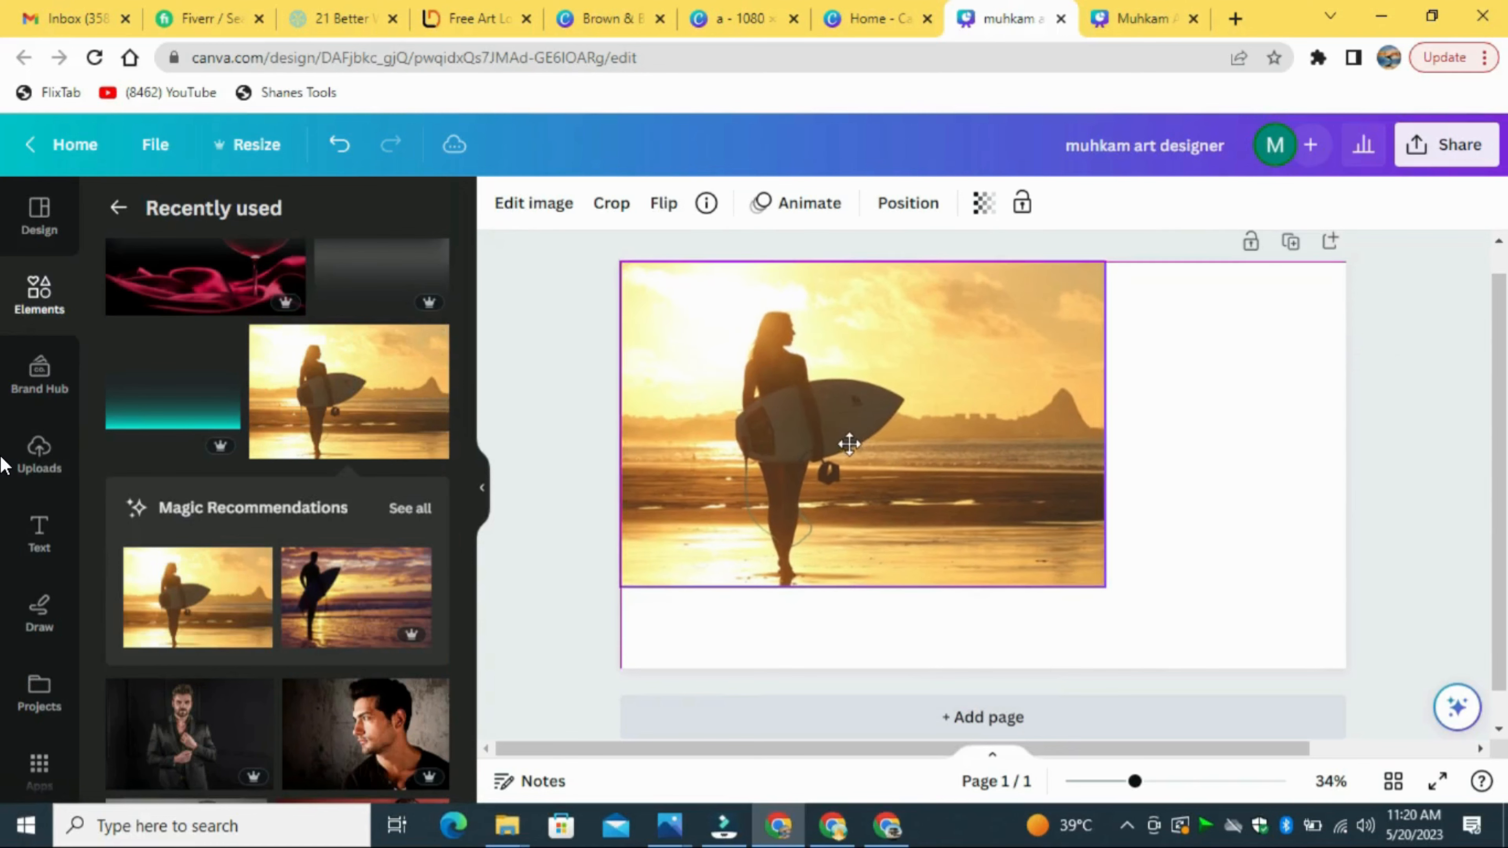
# Step: Enlarge the surfer photo to the full height of page 1 and let it extend past the page's left edge
pyautogui.moveTo(859, 502); pyautogui.dragTo(824, 495)
pyautogui.moveTo(1071, 586); pyautogui.dragTo(1179, 668)
pyautogui.moveTo(1136, 586); pyautogui.dragTo(1116, 590)
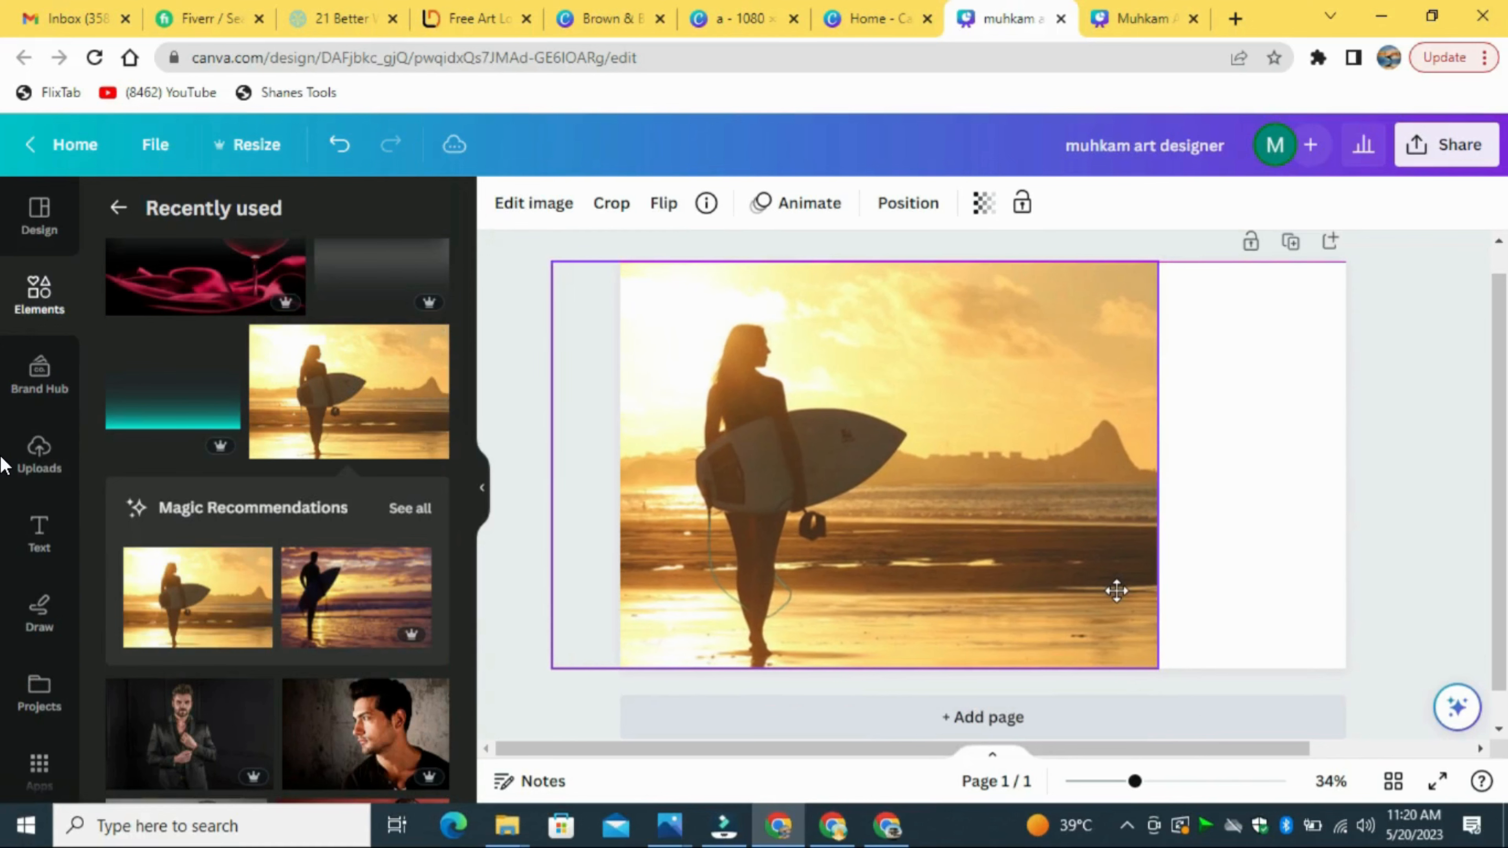
pyautogui.click(1430, 436)
# Step: Add a second page and place the "Fashion male model" photo with sunglasses and white shirt on it
pyautogui.moveTo(1502, 475); pyautogui.dragTo(1501, 505)
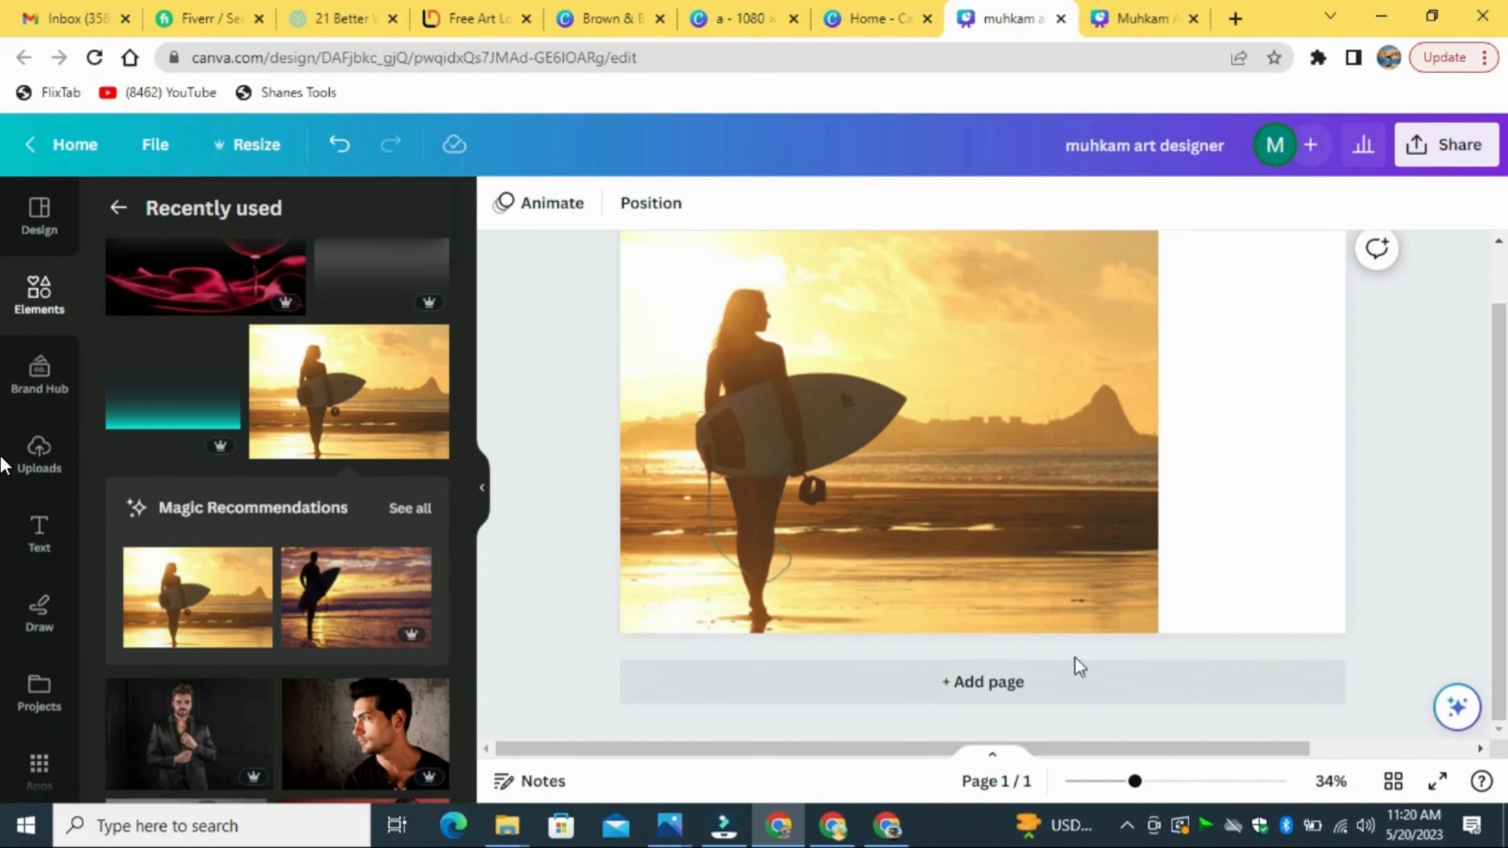
pyautogui.click(982, 680)
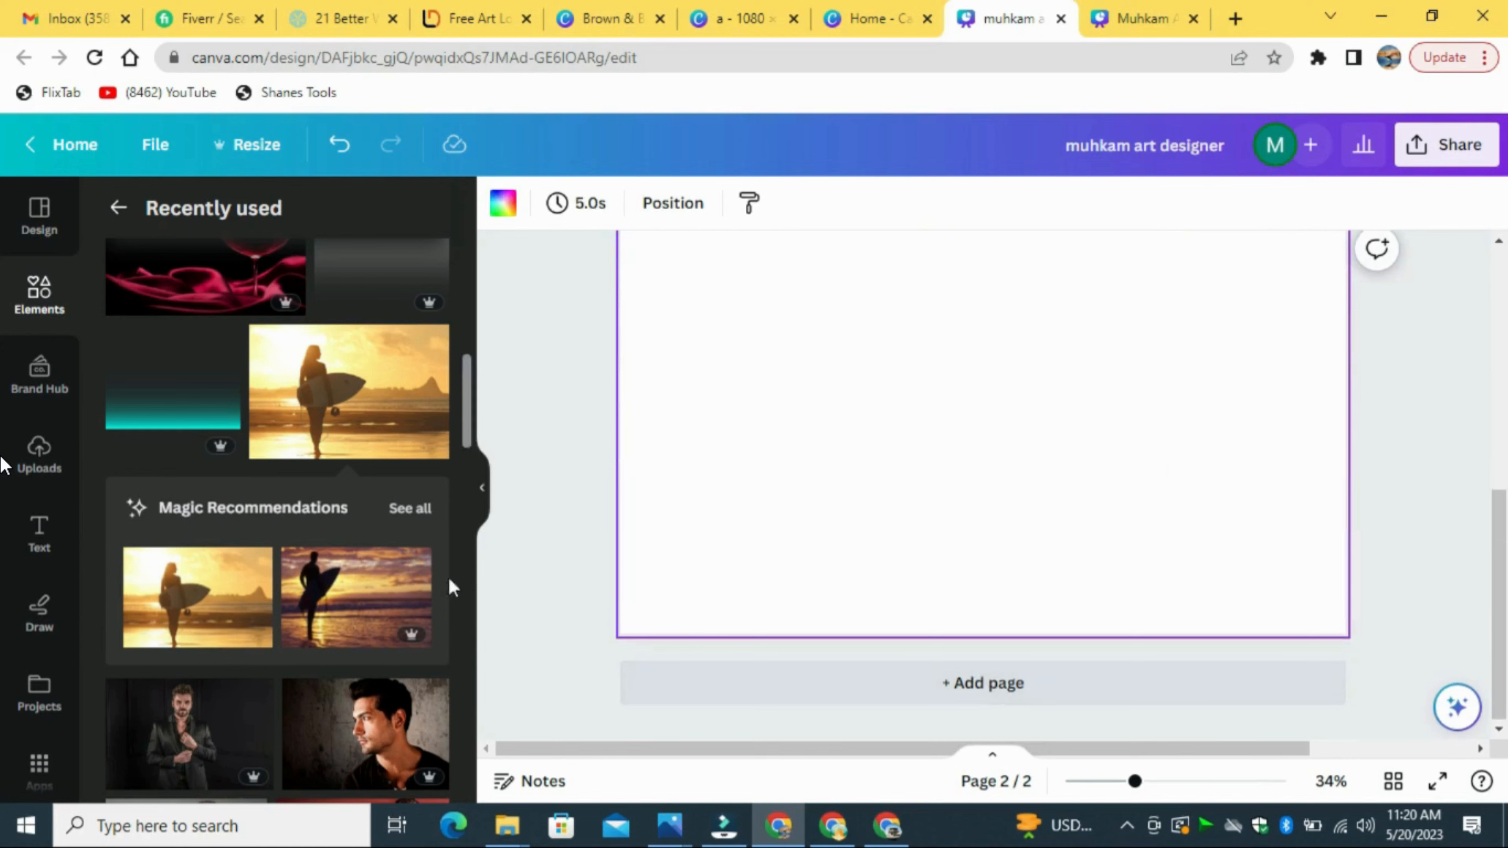
pyautogui.moveTo(466, 417); pyautogui.dragTo(484, 542)
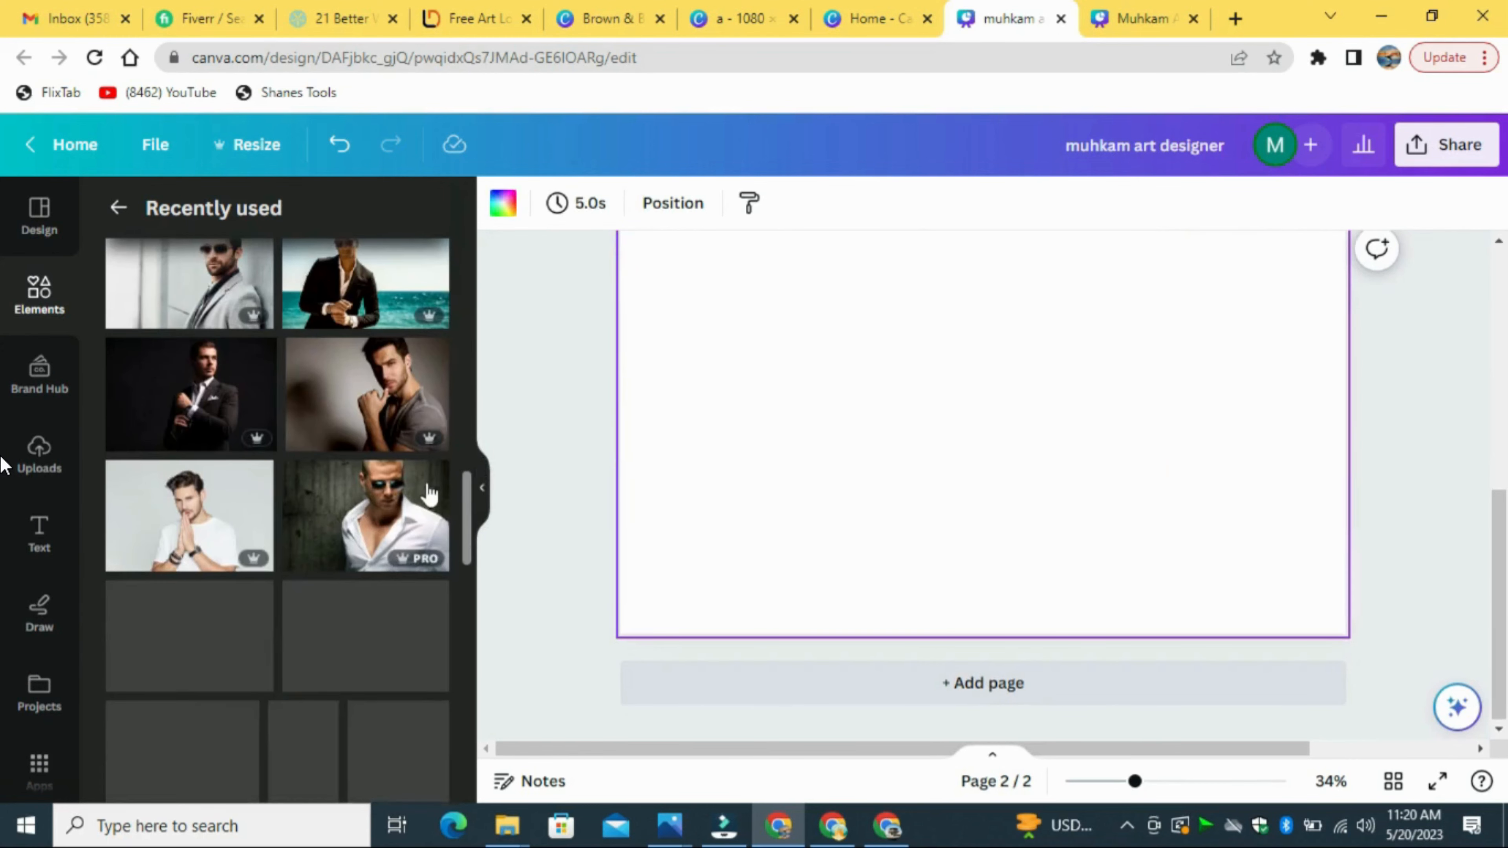
pyautogui.click(431, 479)
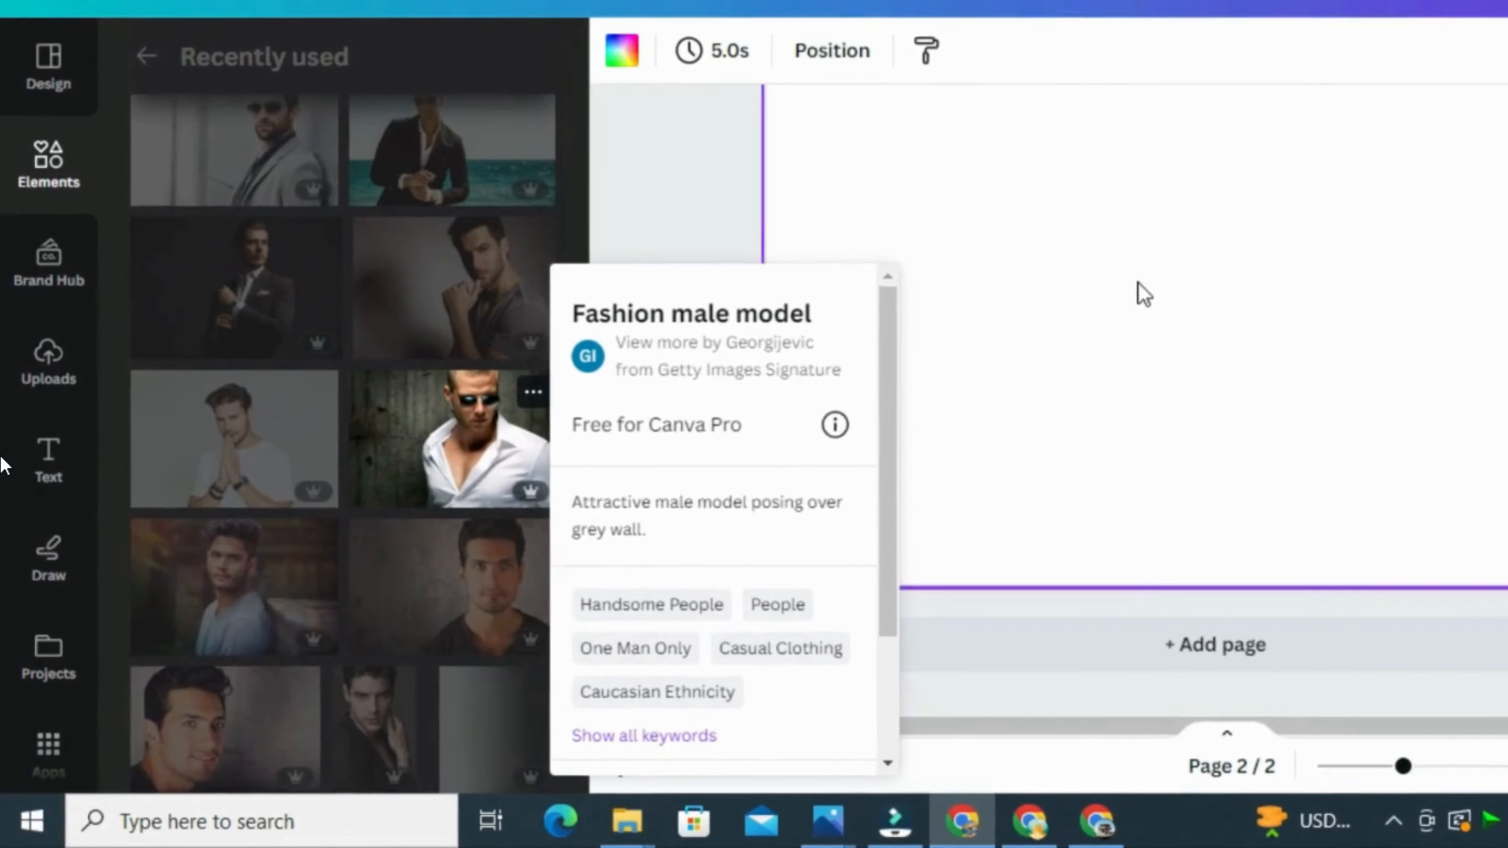
pyautogui.click(1187, 267)
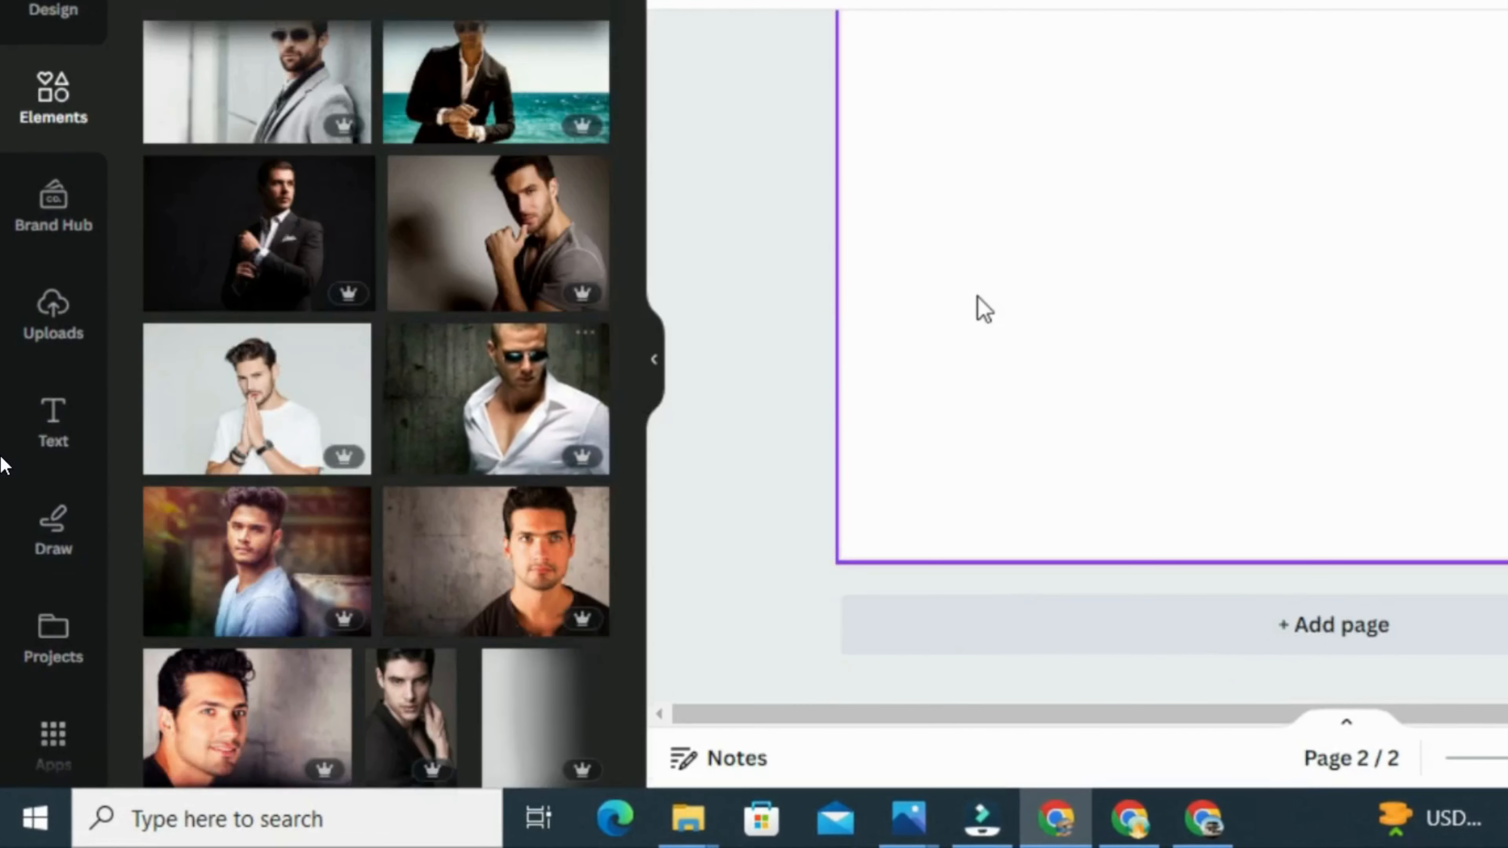
pyautogui.click(455, 442)
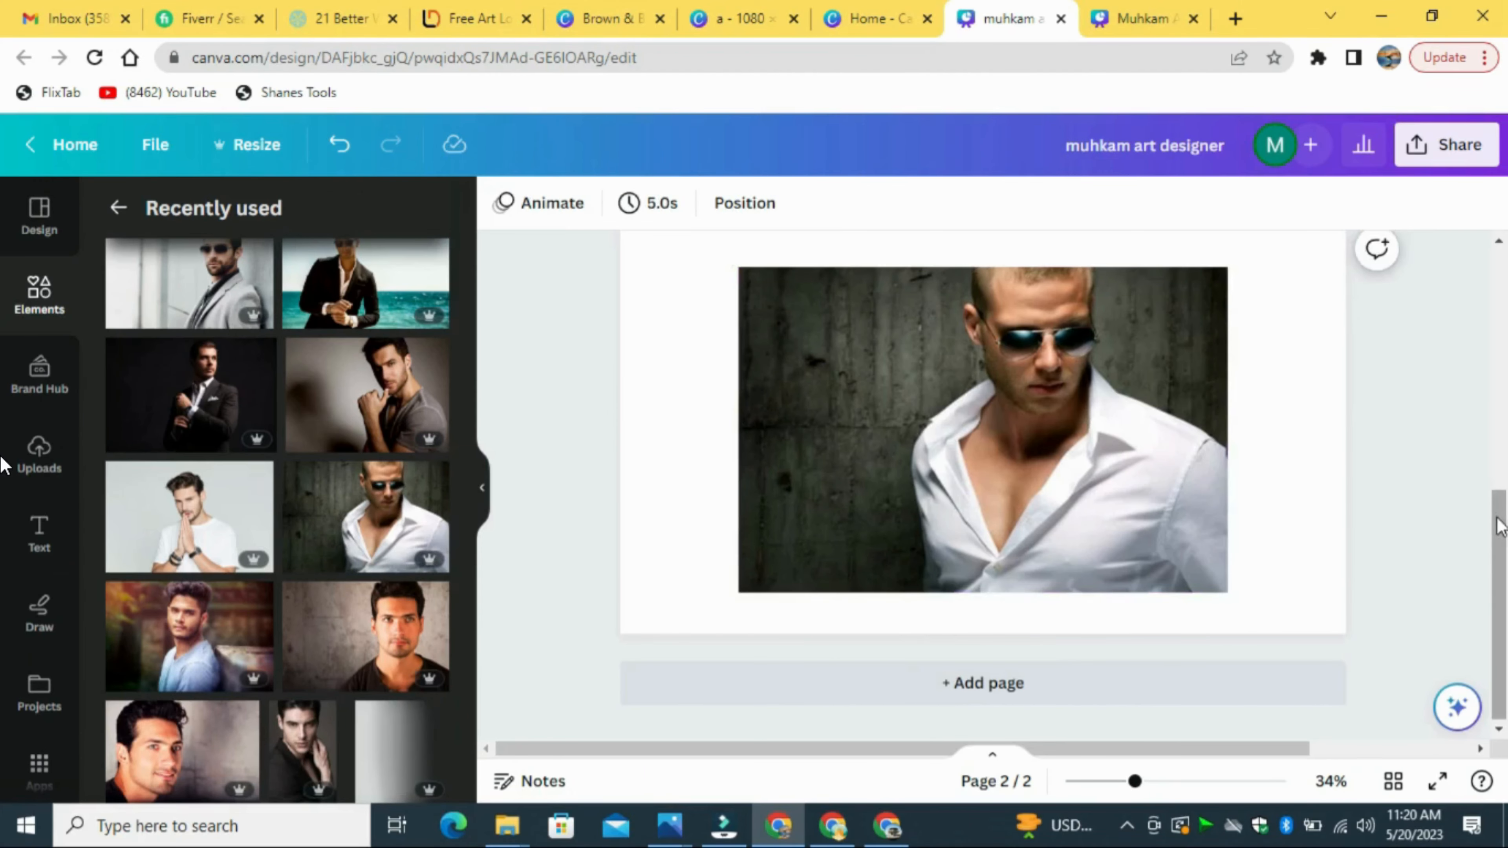
# Step: Align the male model photo to page 2's upper right corner and enlarge it to the full page height
pyautogui.moveTo(1141, 417); pyautogui.dragTo(1260, 414)
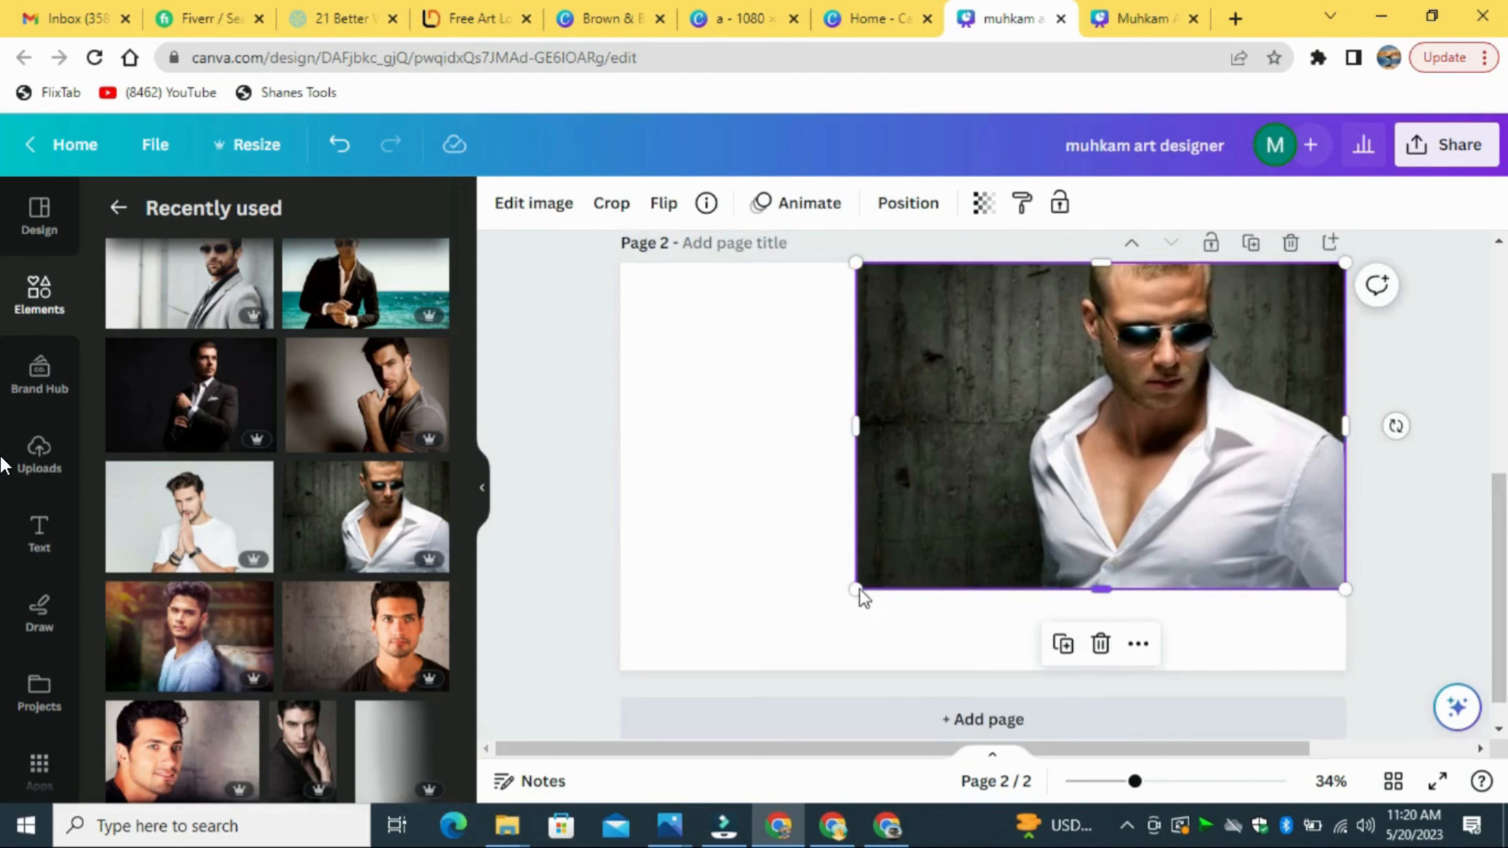
pyautogui.moveTo(860, 589); pyautogui.dragTo(733, 673)
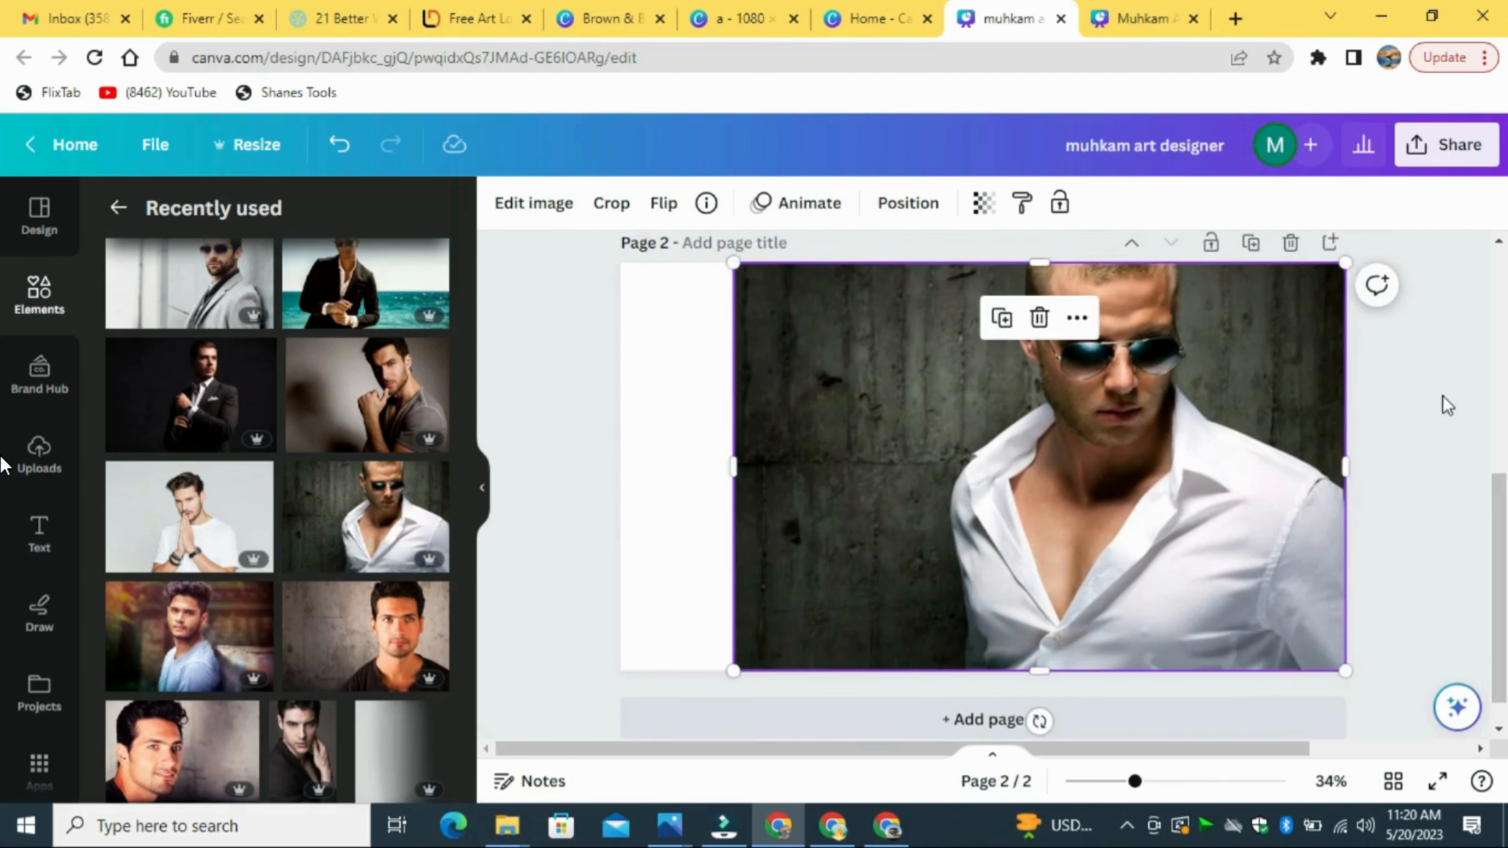
pyautogui.click(1446, 404)
# Step: Add the White Transparent Gradient element to page 1 and rotate it so its solid white side faces right
pyautogui.scroll(4, 1502, 464)
pyautogui.scroll(4, 1502, 463)
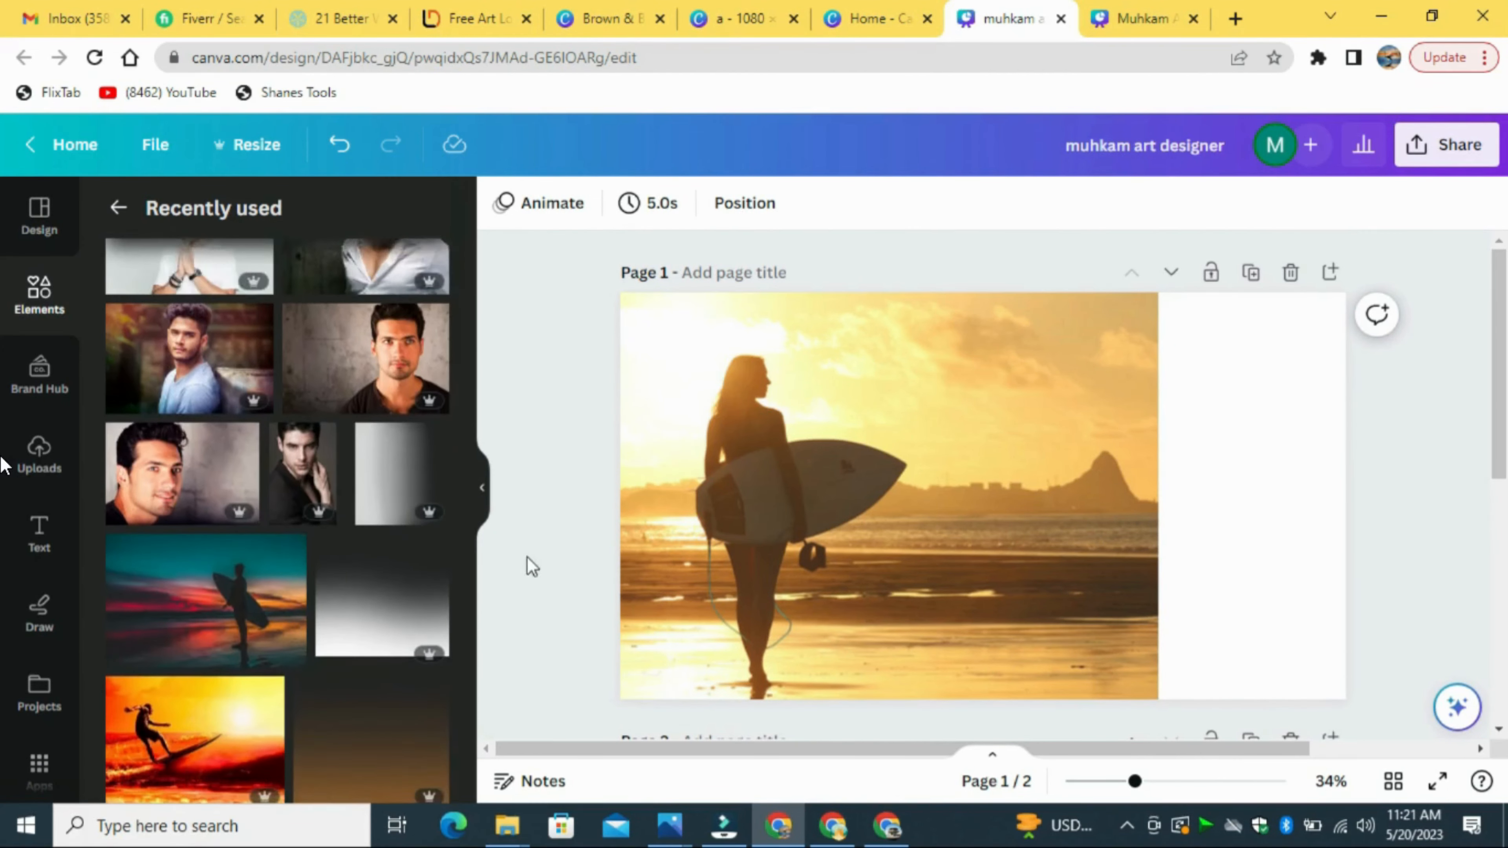
pyautogui.click(431, 552)
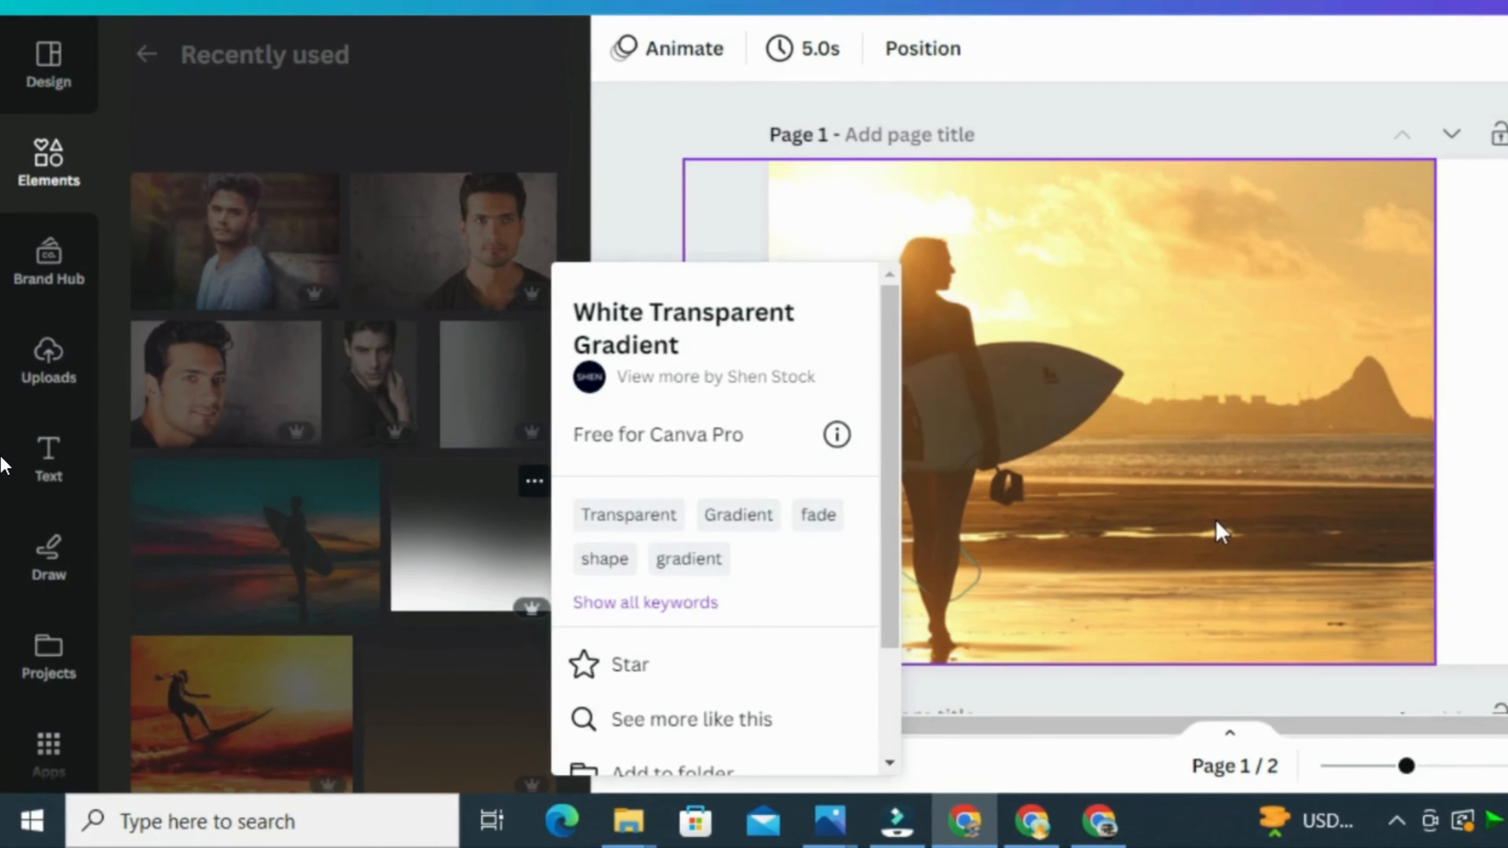
pyautogui.click(1214, 518)
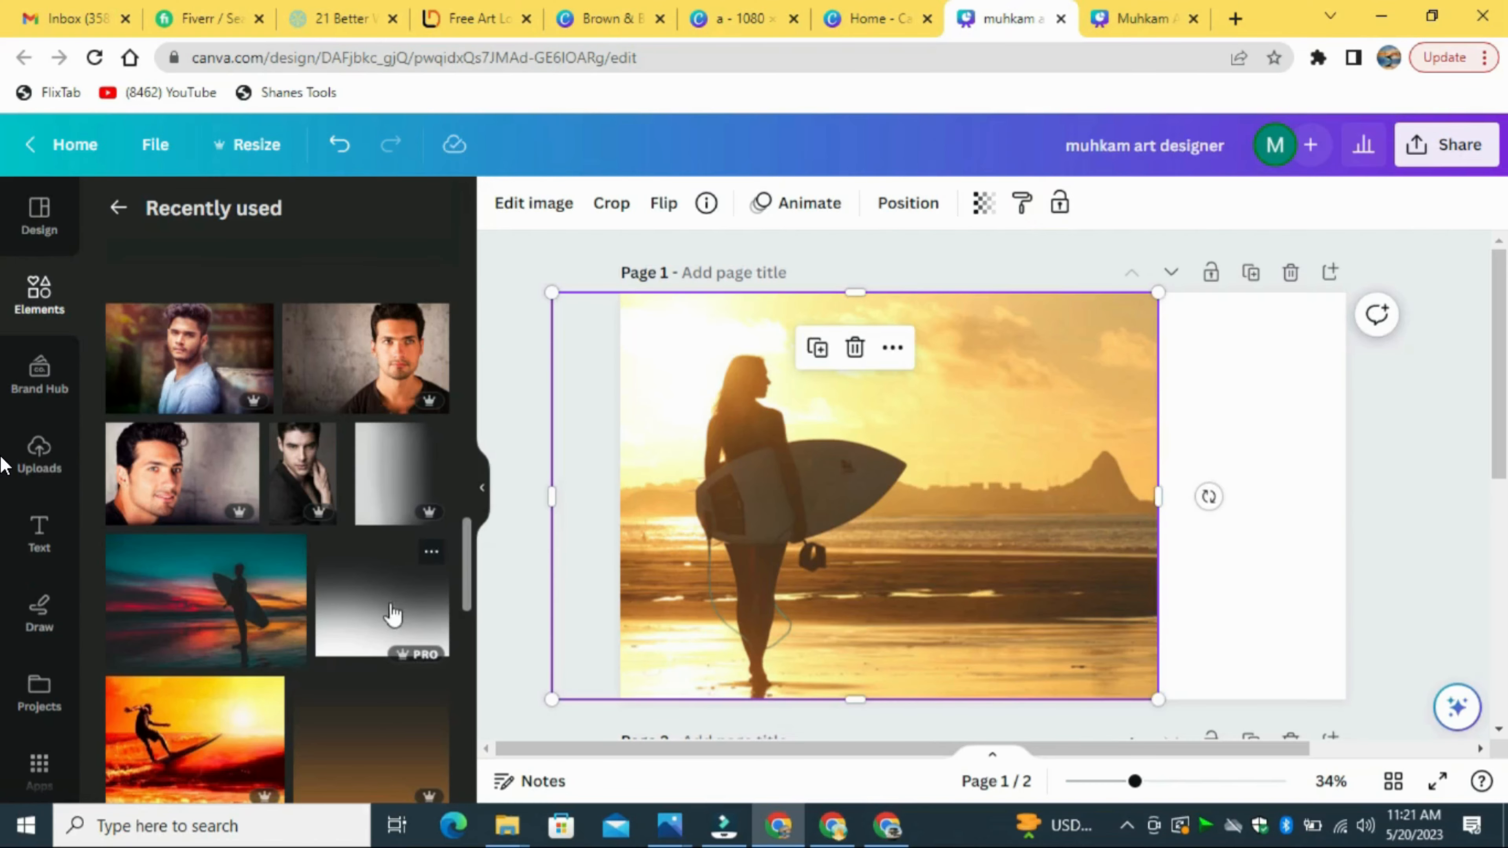
pyautogui.click(480, 562)
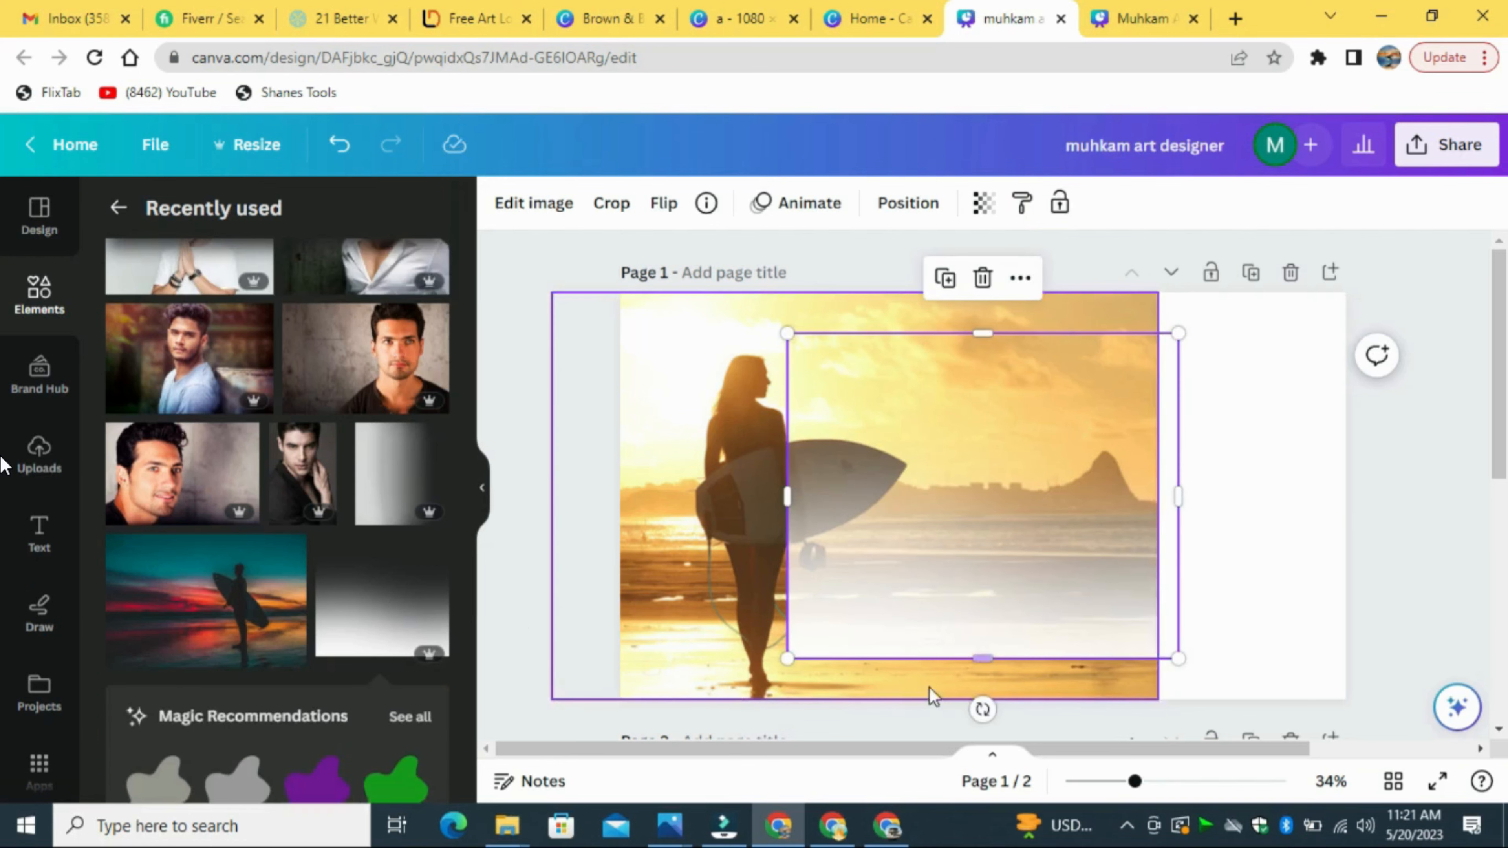
pyautogui.moveTo(981, 708); pyautogui.dragTo(1112, 518)
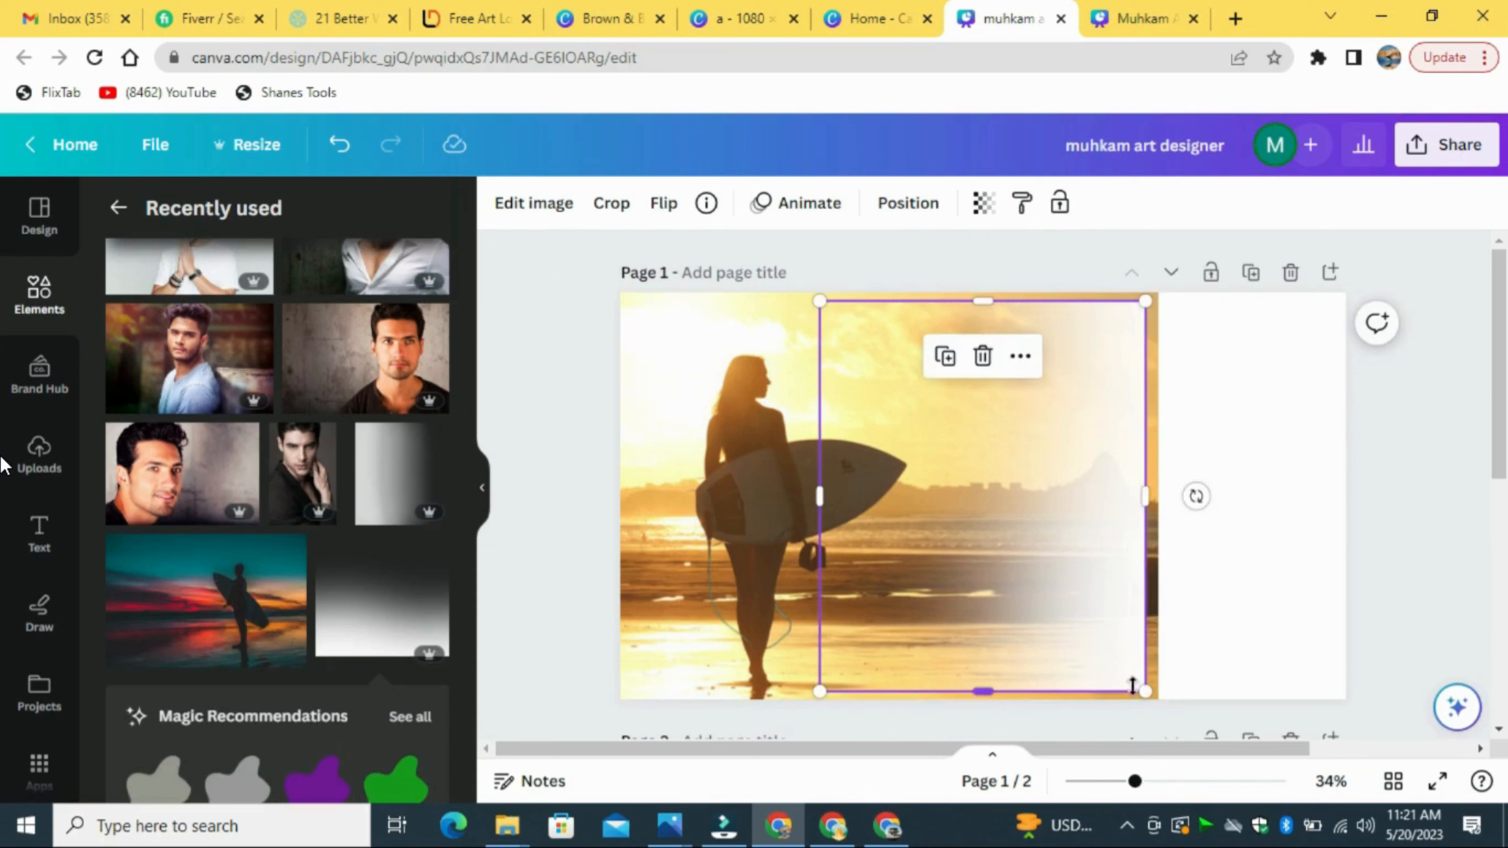
# Step: Scale the white gradient to slightly more than page 1's height and place it over the photo, starting at the surfer
pyautogui.moveTo(1140, 688); pyautogui.dragTo(1158, 705)
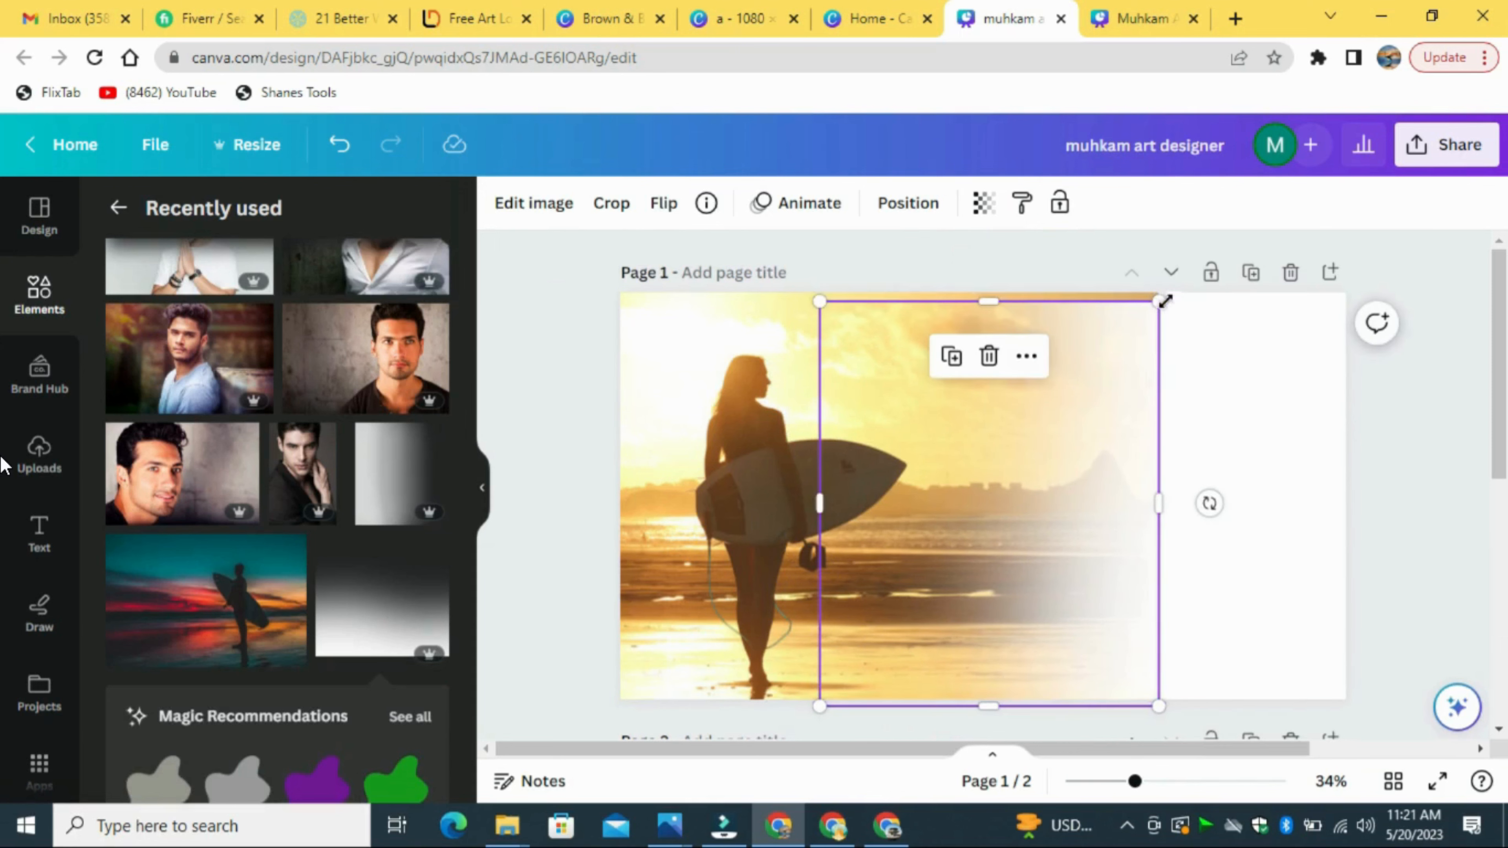
pyautogui.moveTo(1160, 292); pyautogui.dragTo(1164, 290)
pyautogui.moveTo(1028, 480)
pyautogui.mouseDown()
pyautogui.moveTo(1128, 479)
pyautogui.moveTo(1016, 479)
pyautogui.moveTo(1040, 481)
pyautogui.mouseUp()
pyautogui.moveTo(1497, 431); pyautogui.dragTo(1497, 505)
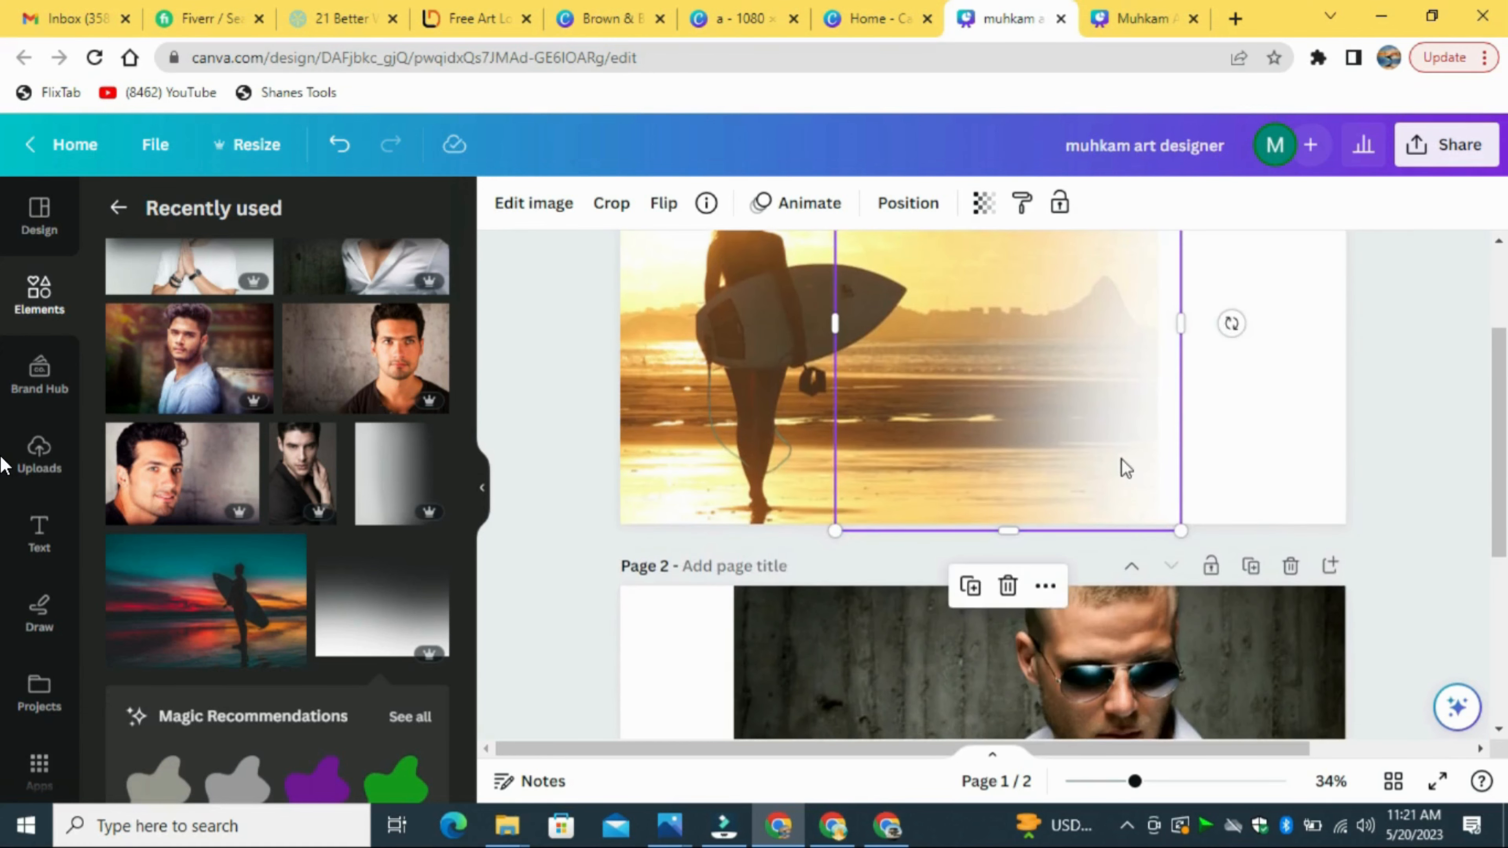
pyautogui.moveTo(1126, 469); pyautogui.dragTo(1030, 455)
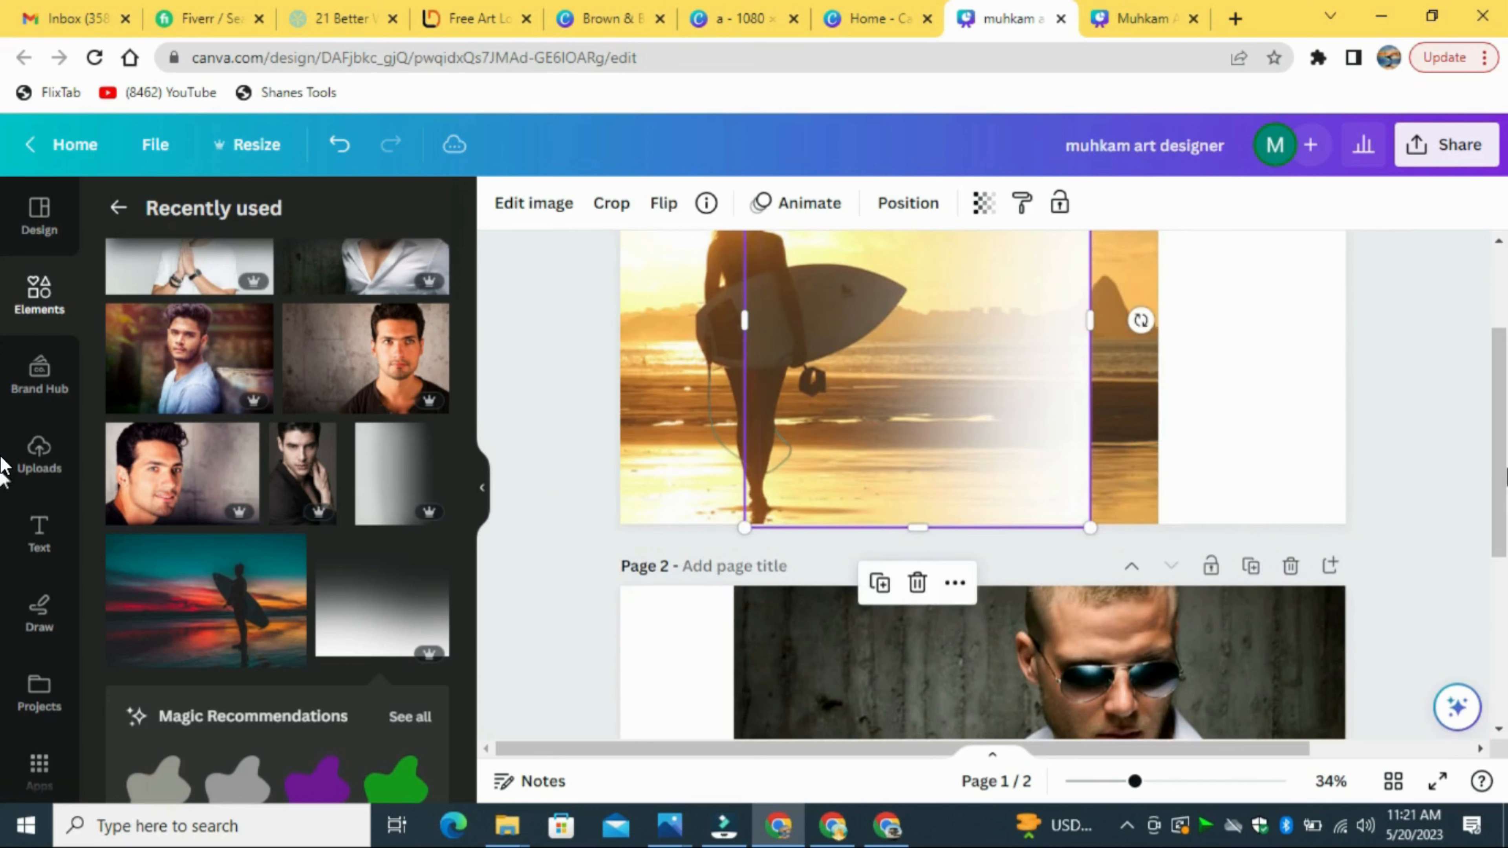
pyautogui.moveTo(1497, 463); pyautogui.dragTo(1495, 538)
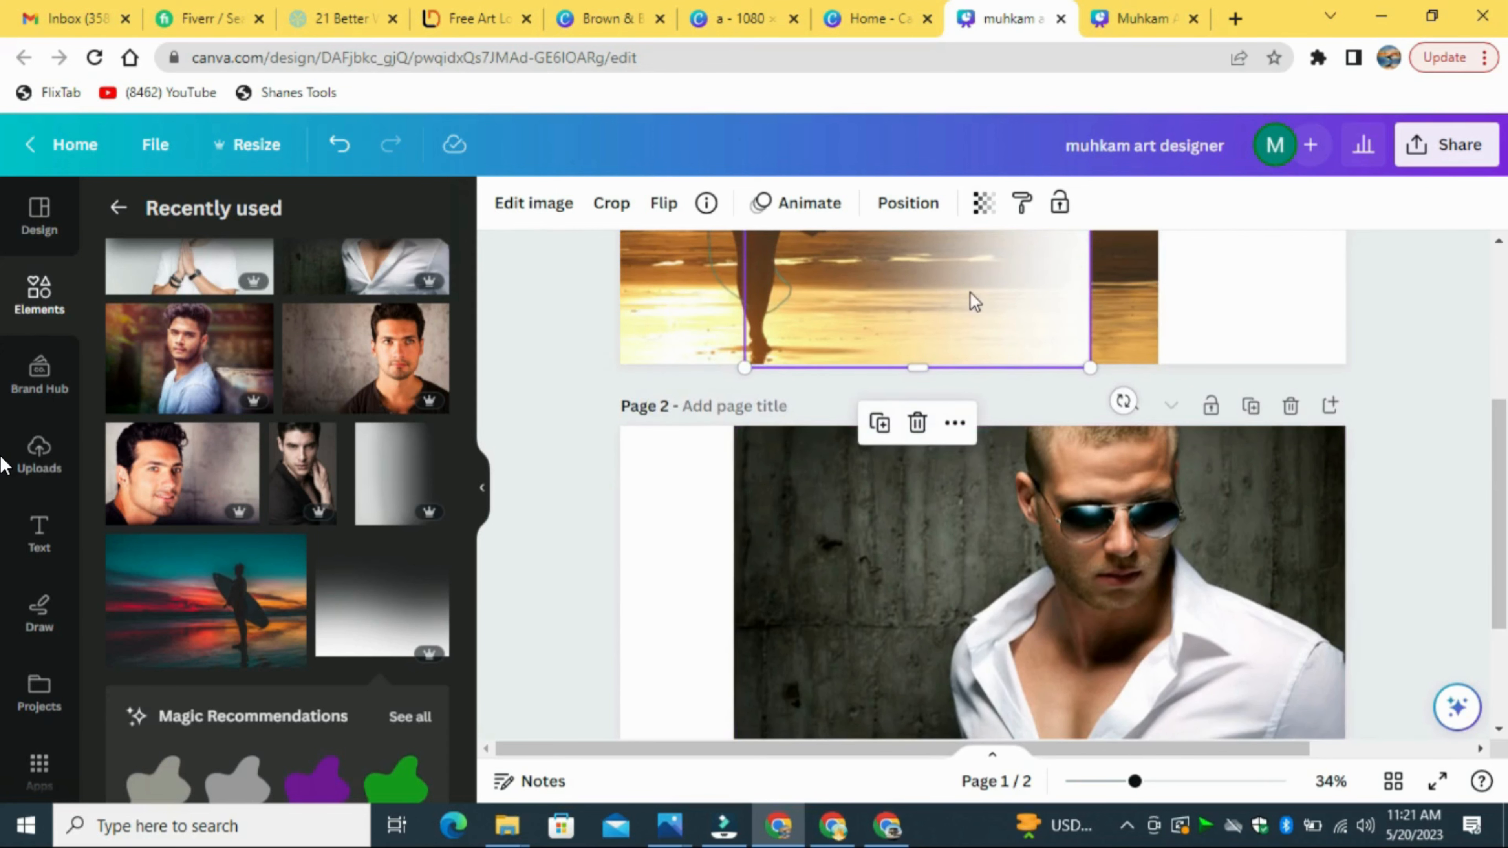
pyautogui.moveTo(976, 302)
pyautogui.mouseDown()
pyautogui.moveTo(992, 292)
pyautogui.moveTo(963, 294)
pyautogui.mouseUp()
pyautogui.scroll(5, 1490, 542)
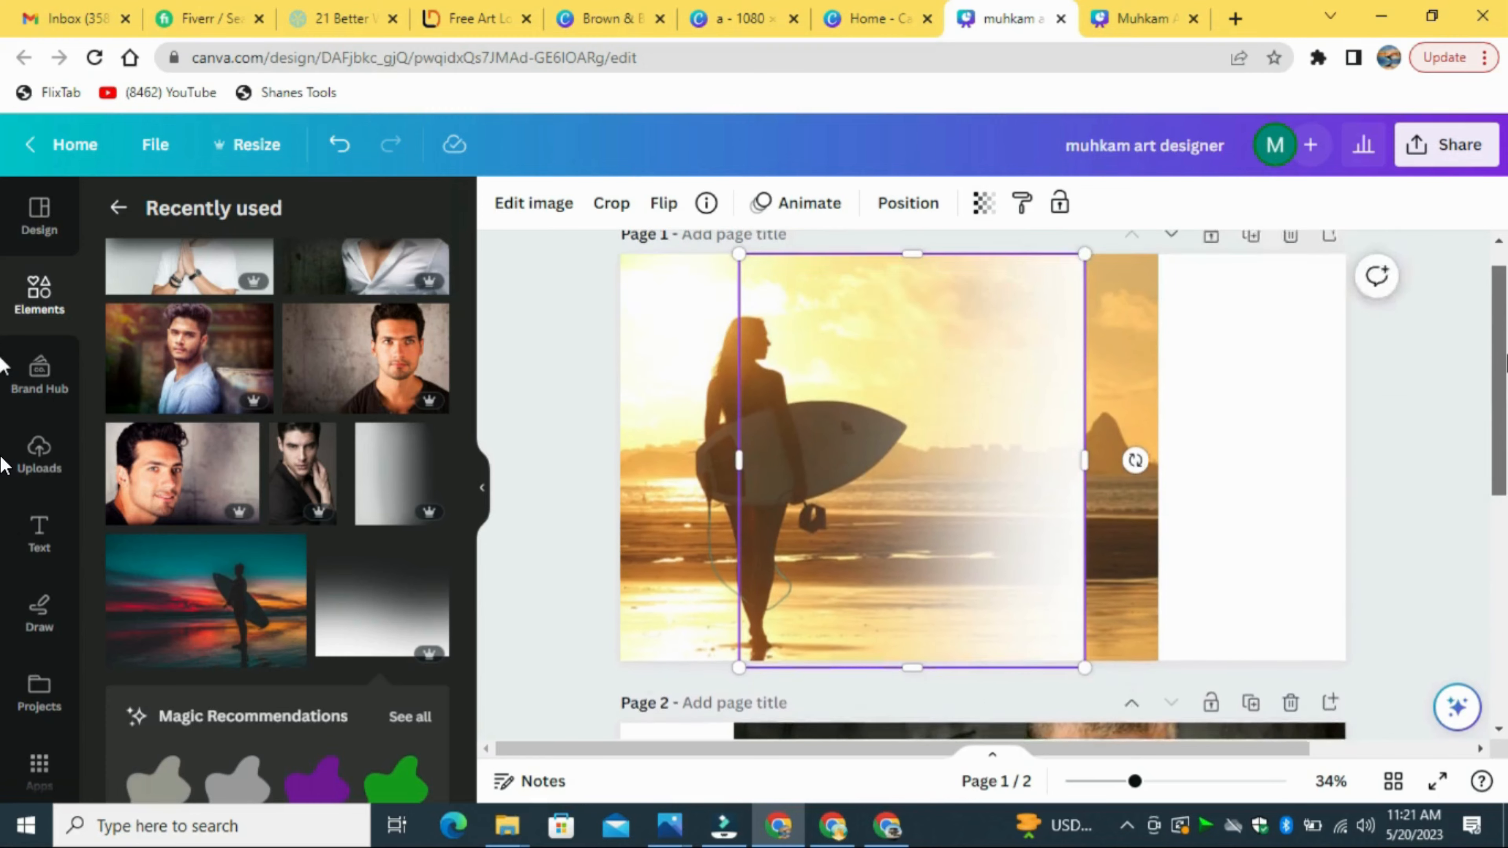
pyautogui.moveTo(1085, 290); pyautogui.dragTo(1094, 280)
pyautogui.click(1385, 450)
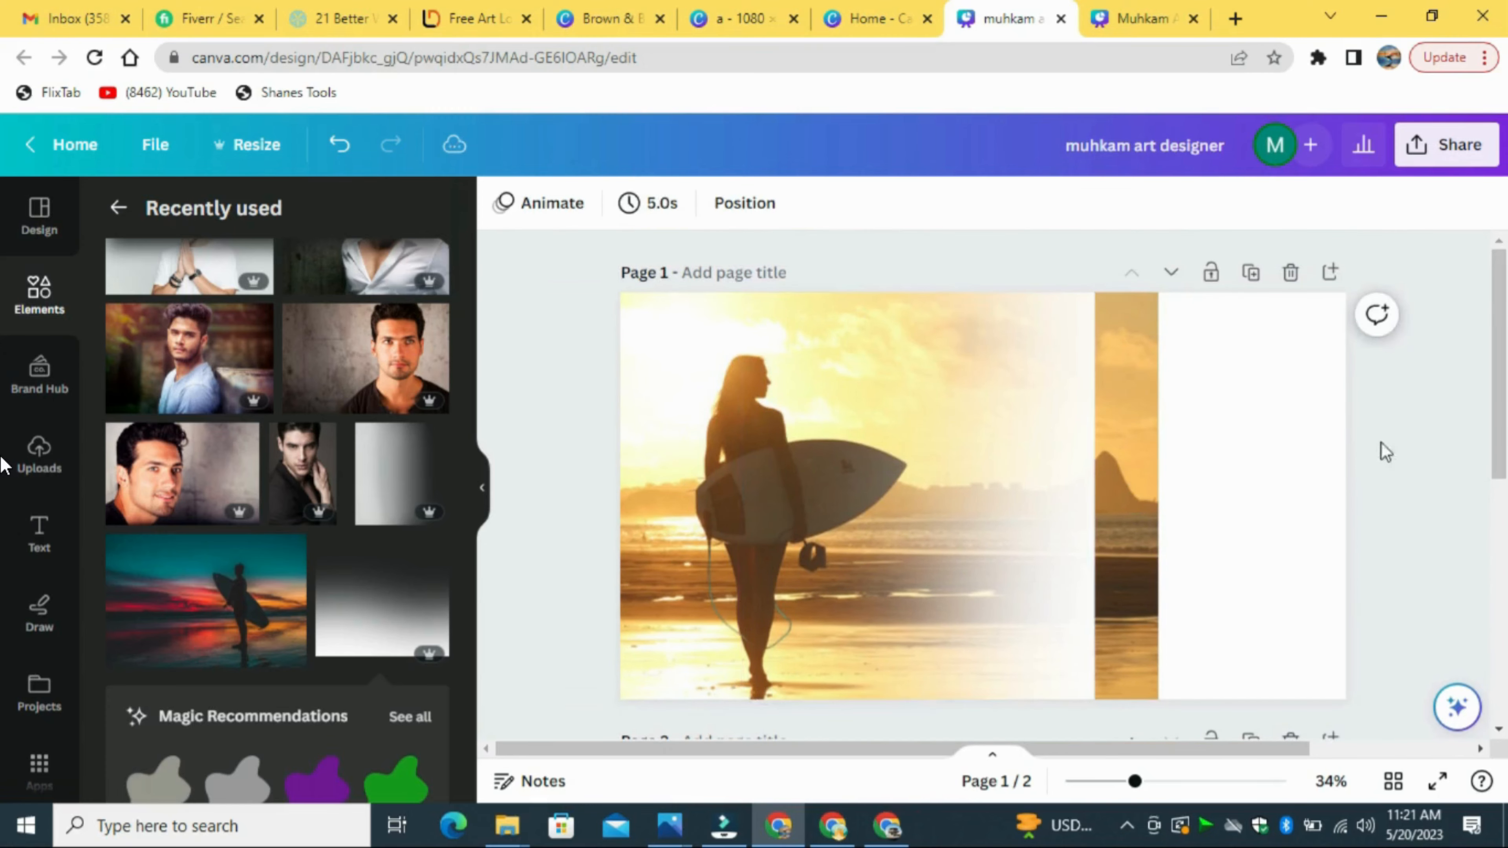
# Step: Duplicate the white gradient several times, shifting the copies rightward until they cover the photo's right edge and the blank area
pyautogui.click(978, 461)
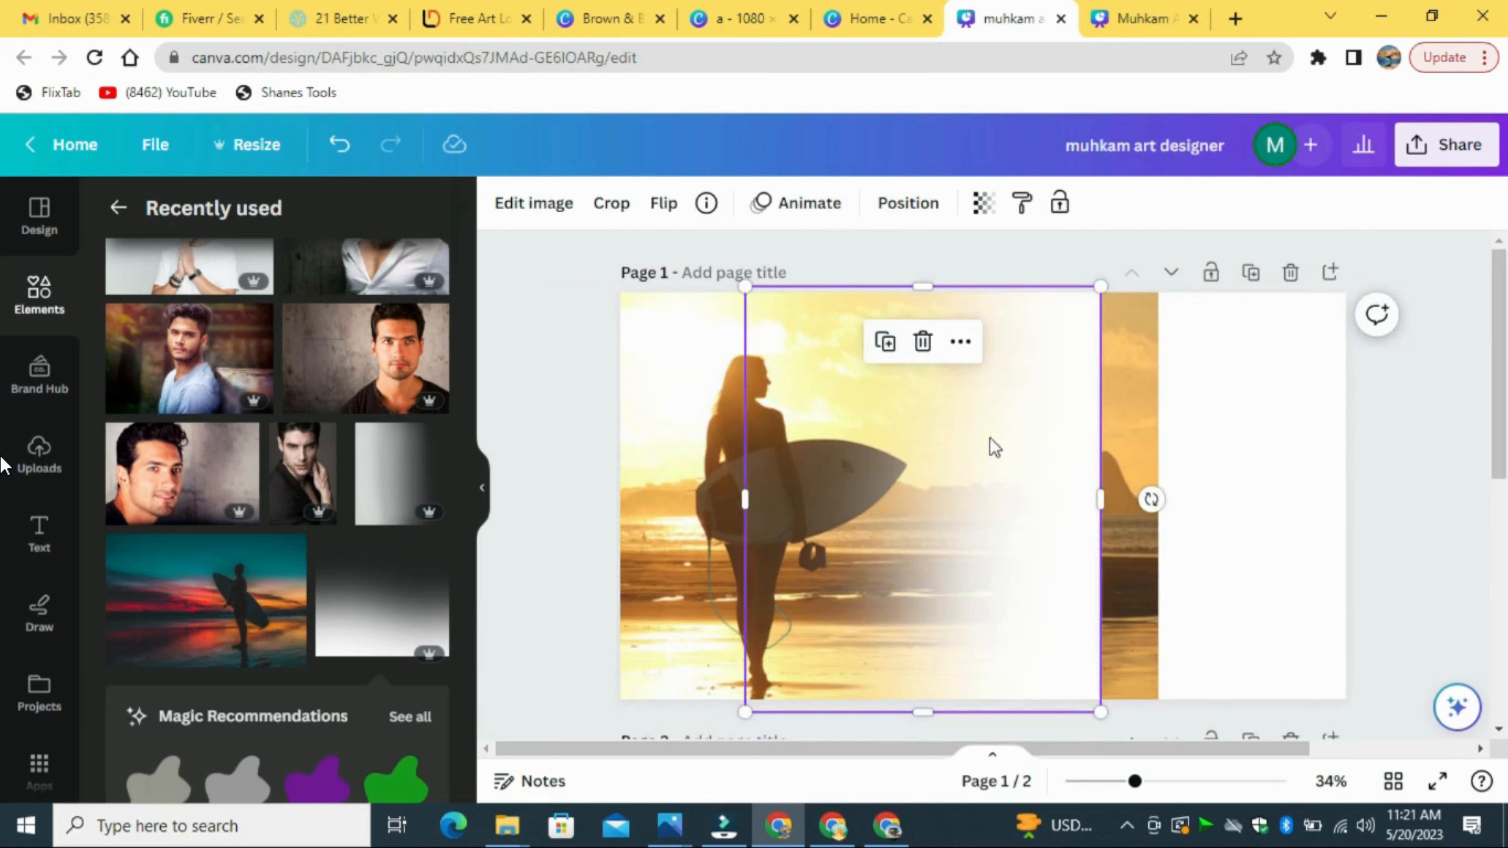
pyautogui.moveTo(989, 444)
pyautogui.mouseDown()
pyautogui.moveTo(1033, 438)
pyautogui.moveTo(1014, 429)
pyautogui.mouseUp()
pyautogui.click(923, 349)
pyautogui.click(963, 359)
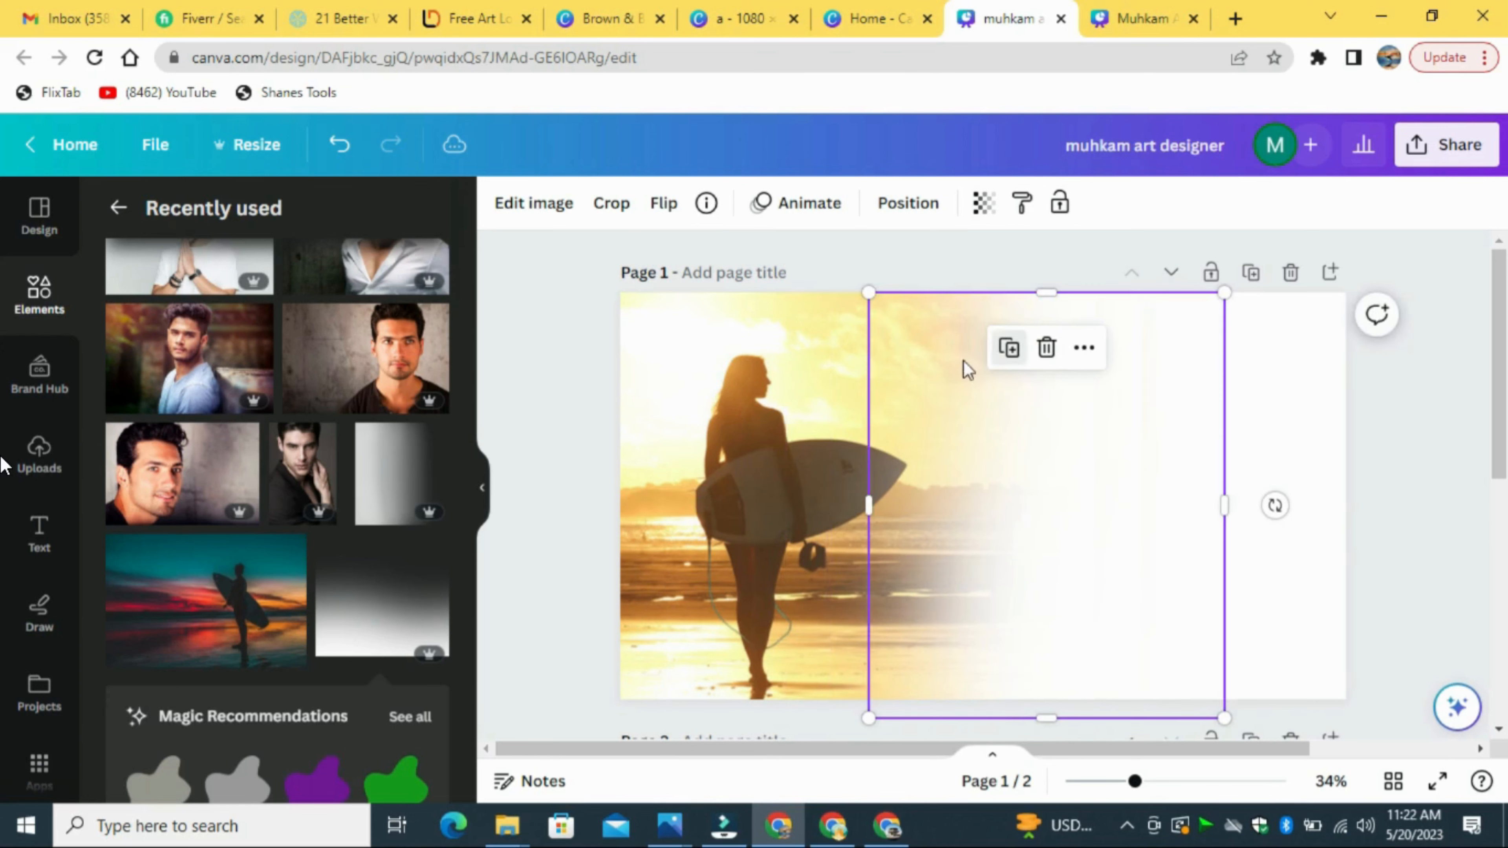
pyautogui.click(1437, 462)
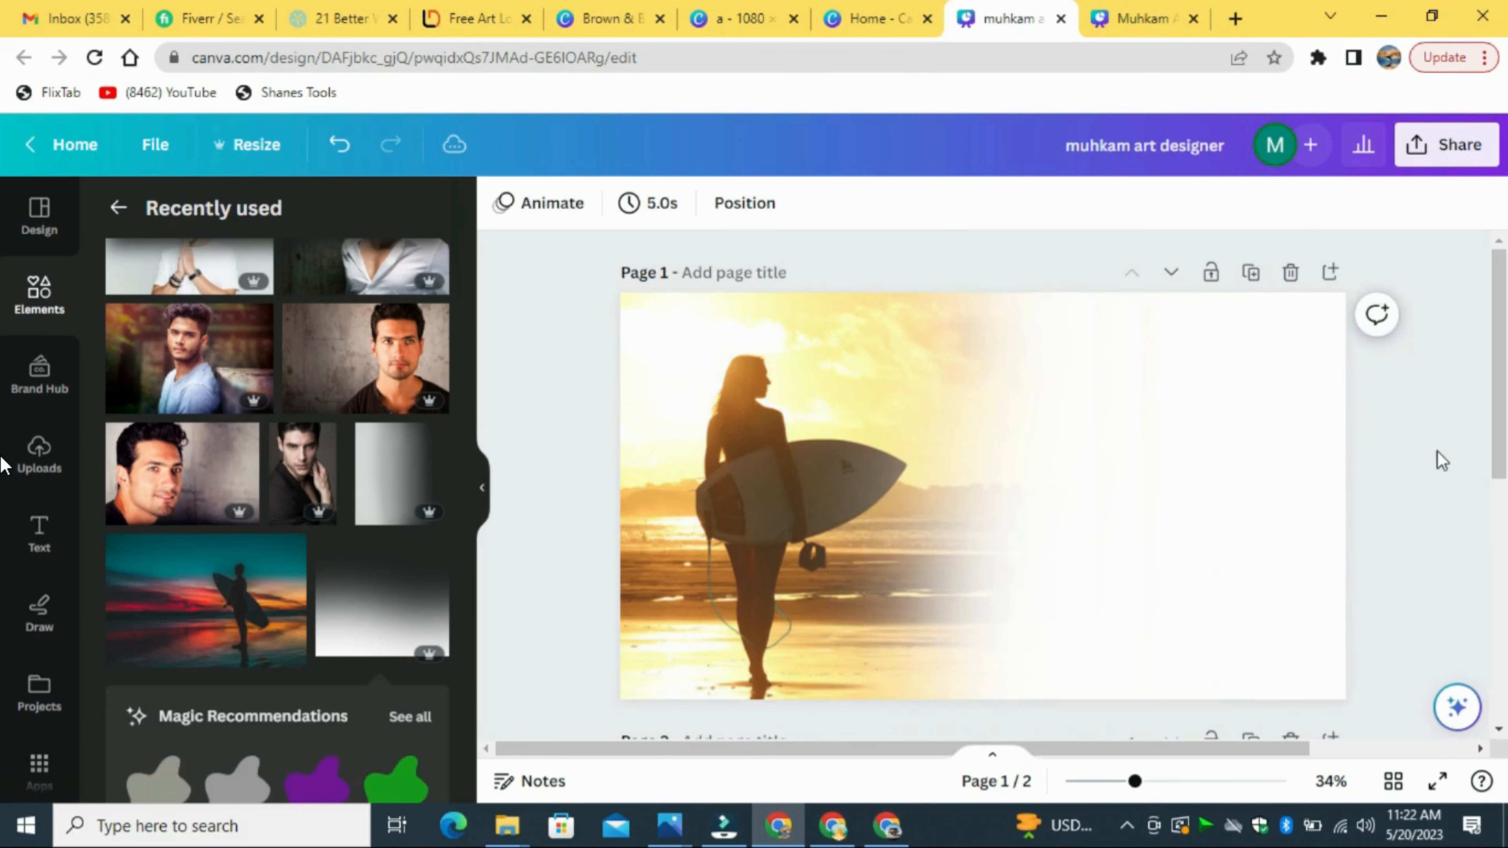
pyautogui.click(1218, 452)
pyautogui.click(1014, 353)
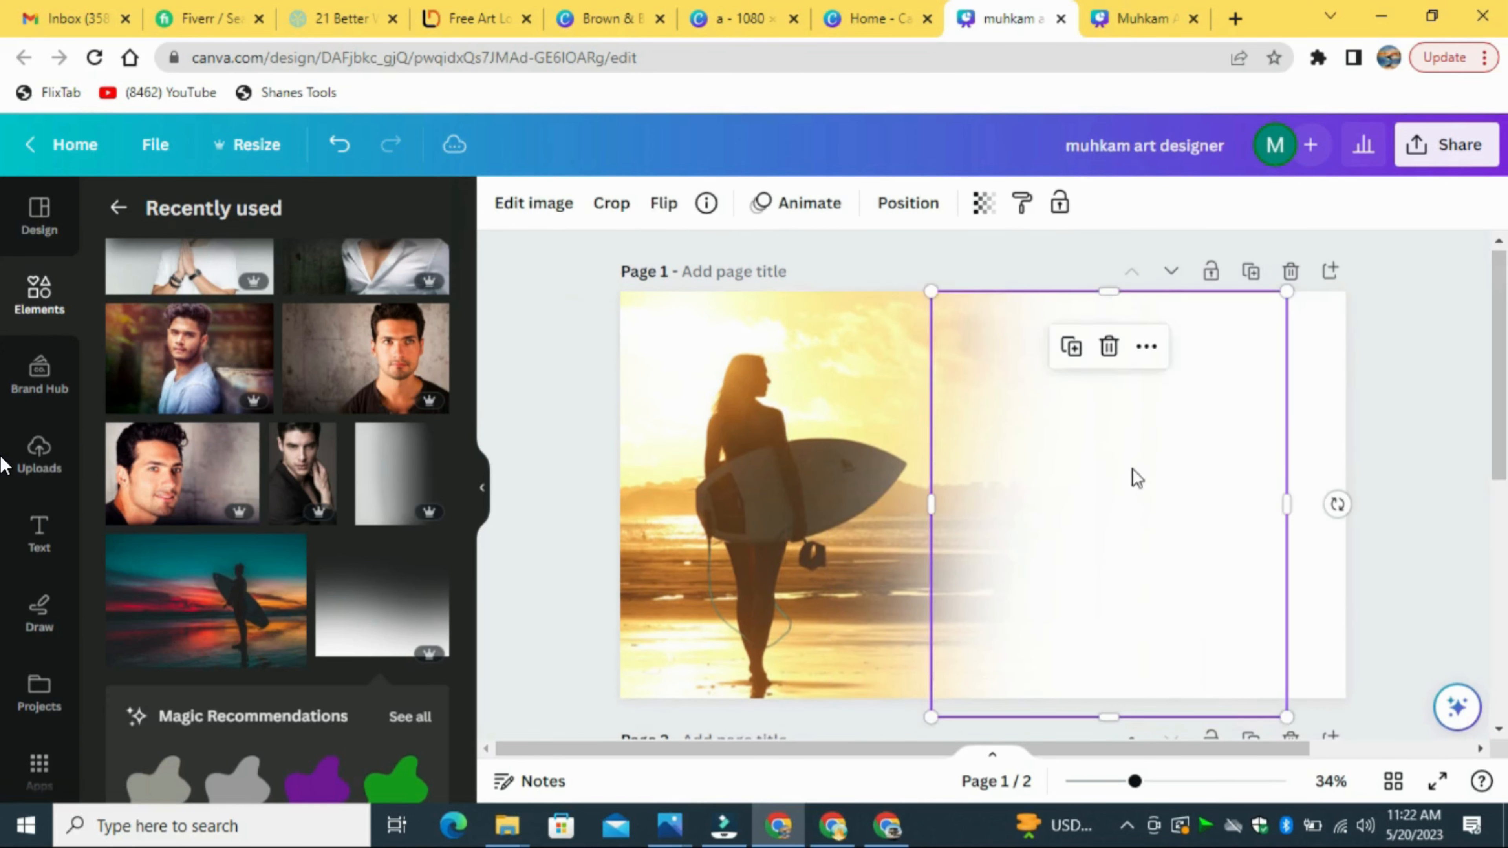
pyautogui.click(1412, 451)
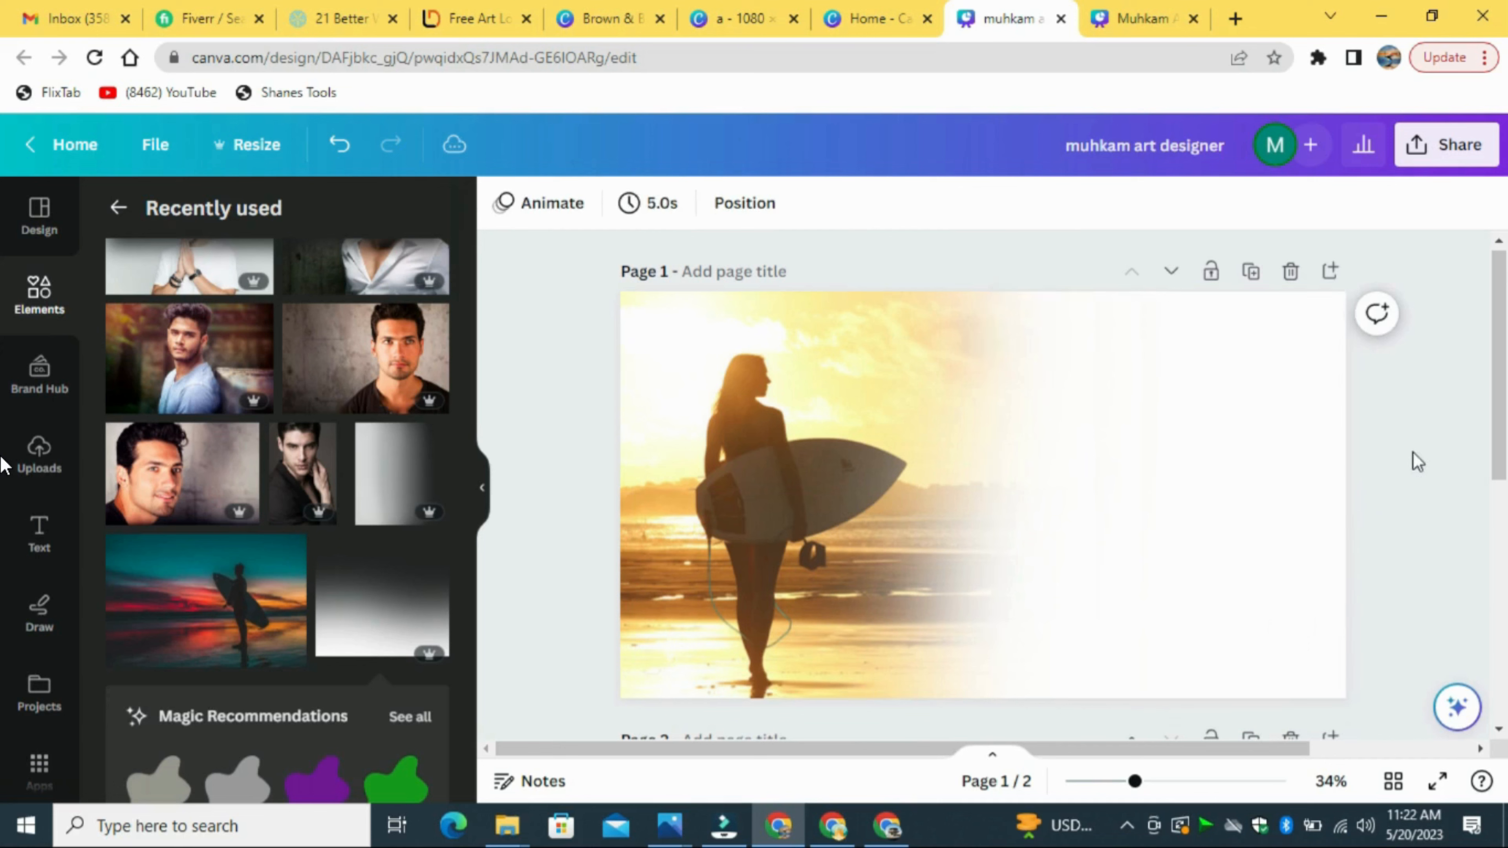
# Step: Lock the surfer photo on page 1
pyautogui.click(662, 330)
pyautogui.rightClick(660, 331)
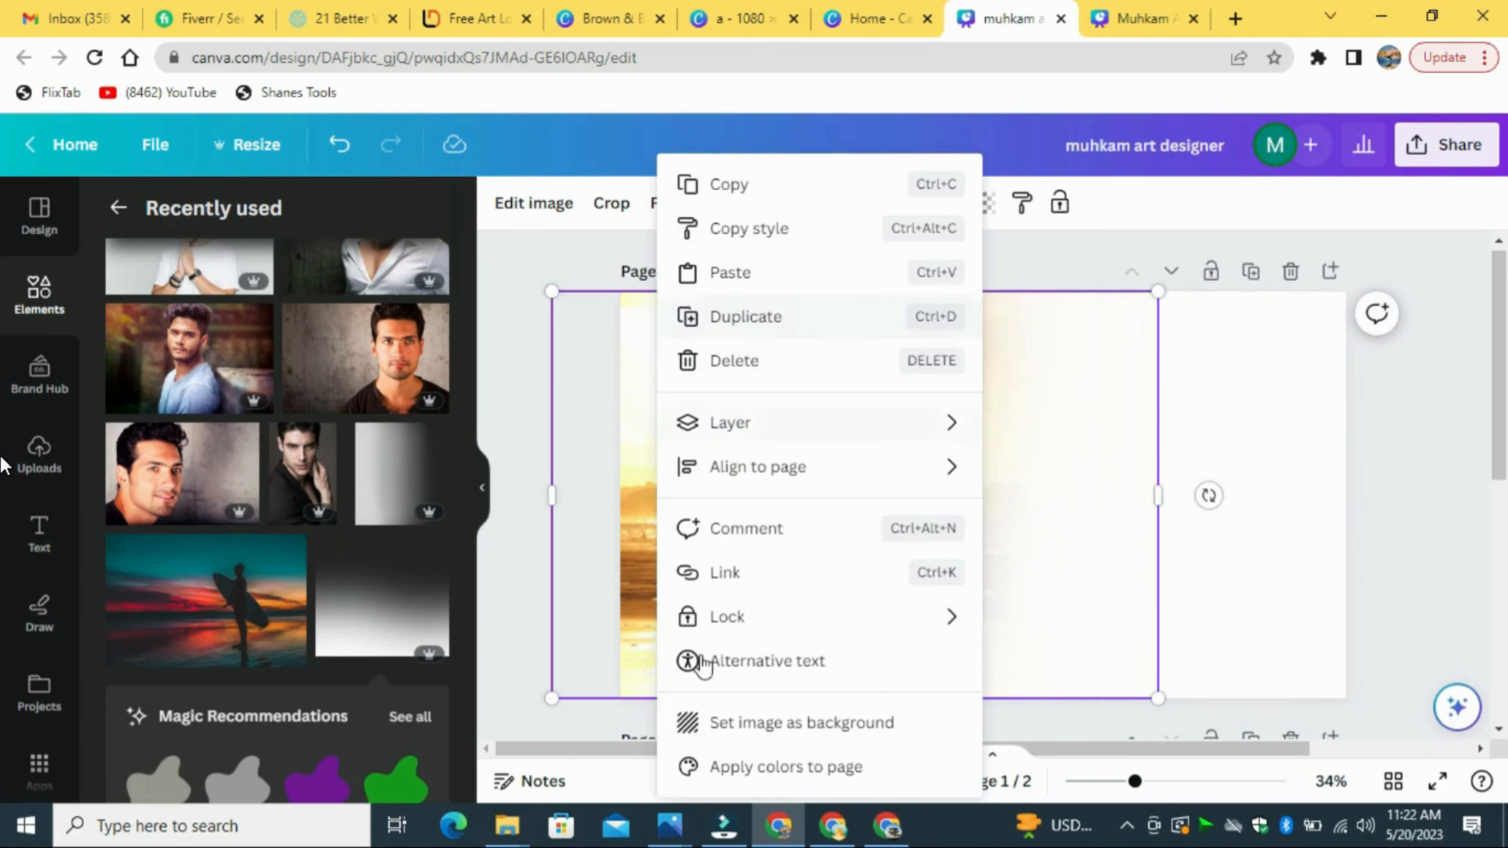
pyautogui.moveTo(679, 621)
pyautogui.click(1041, 626)
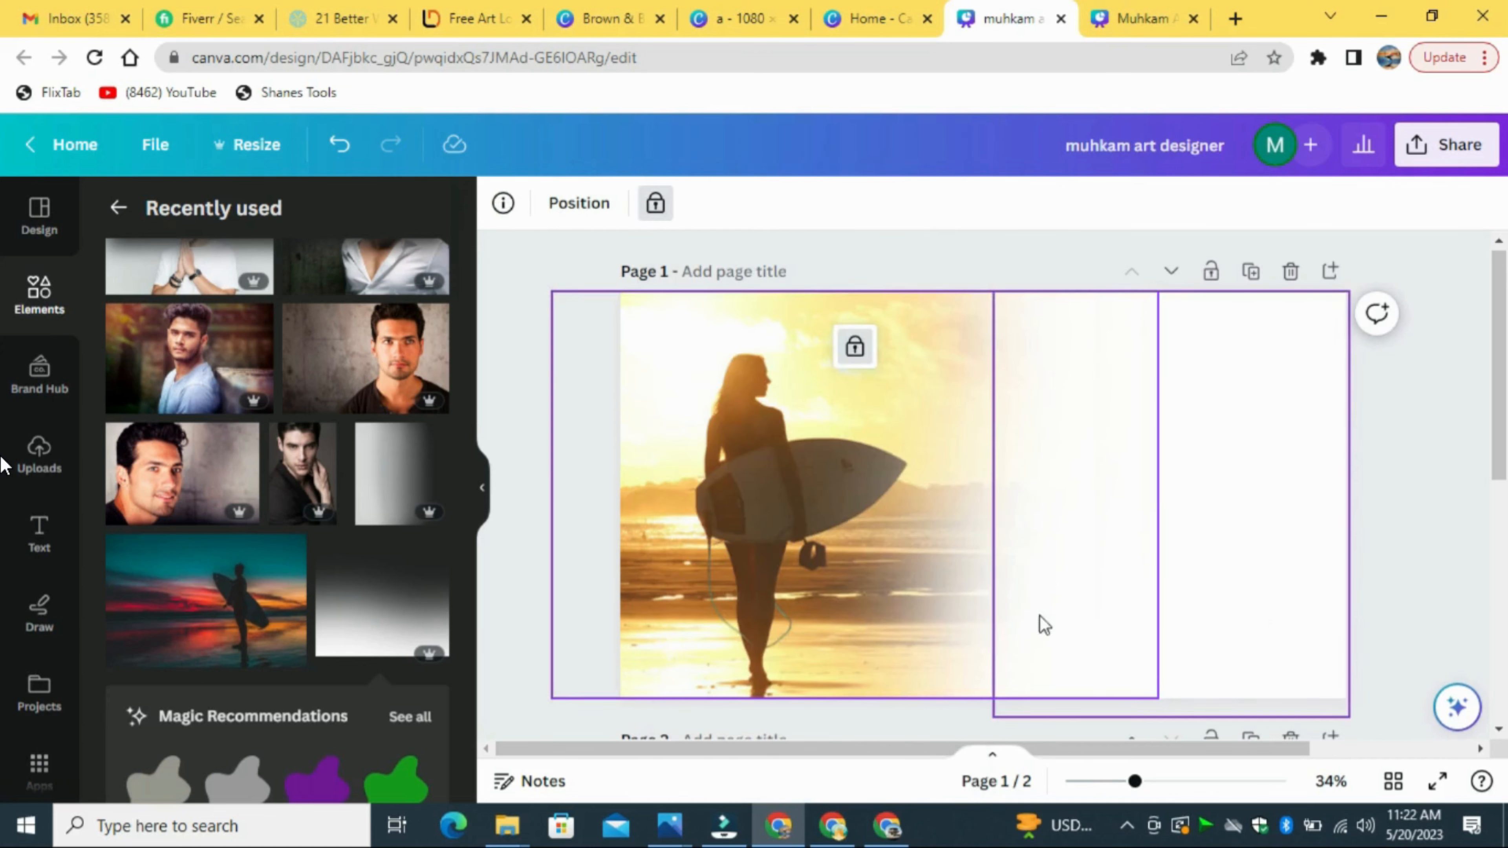
# Step: Group all the white gradient layers on page 1 and copy the group
pyautogui.moveTo(737, 325); pyautogui.dragTo(1382, 394)
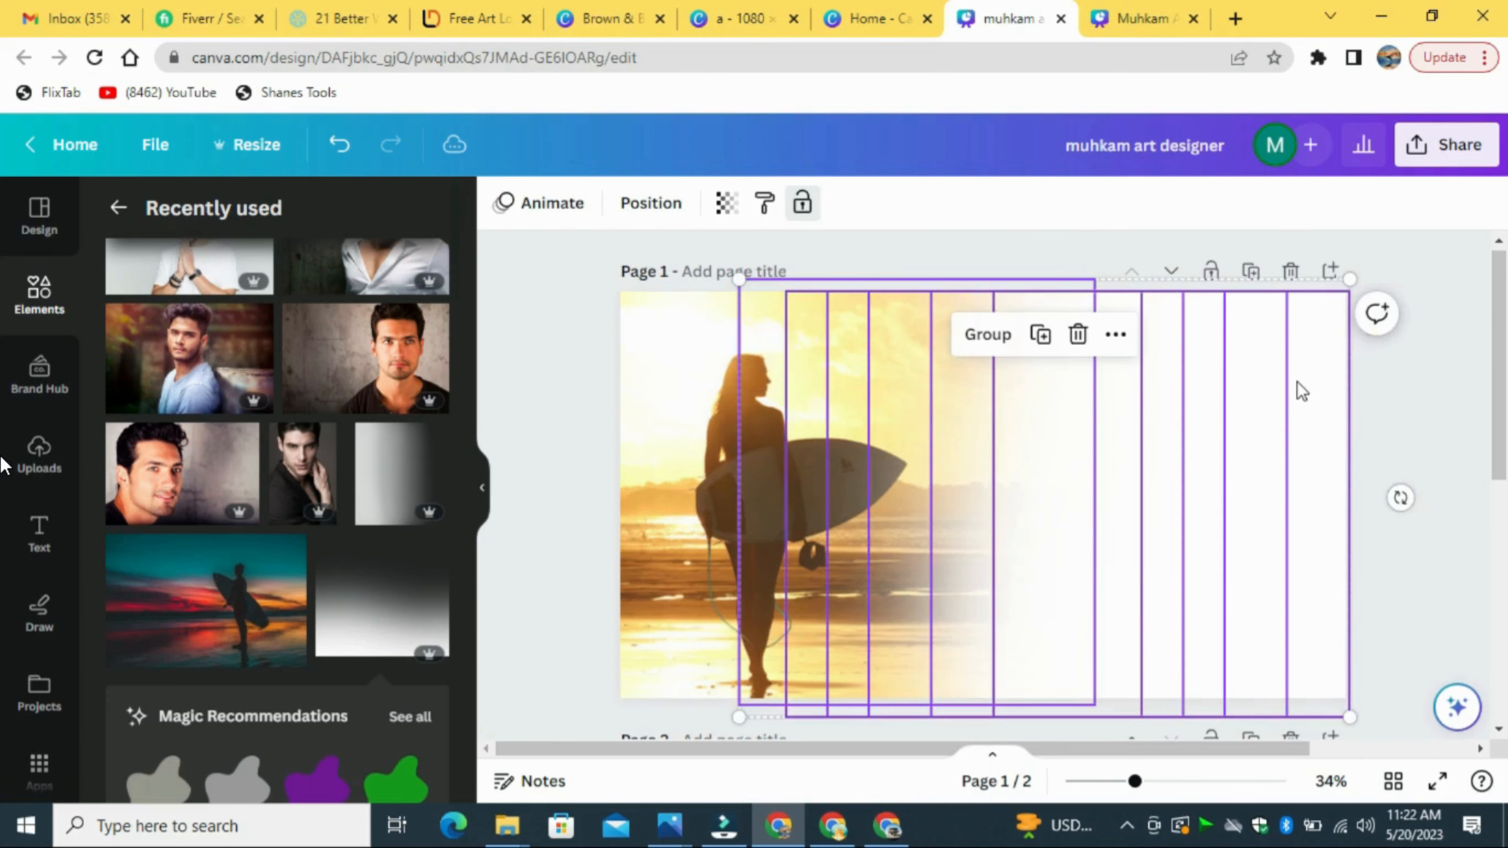
pyautogui.click(989, 336)
pyautogui.rightClick(1152, 411)
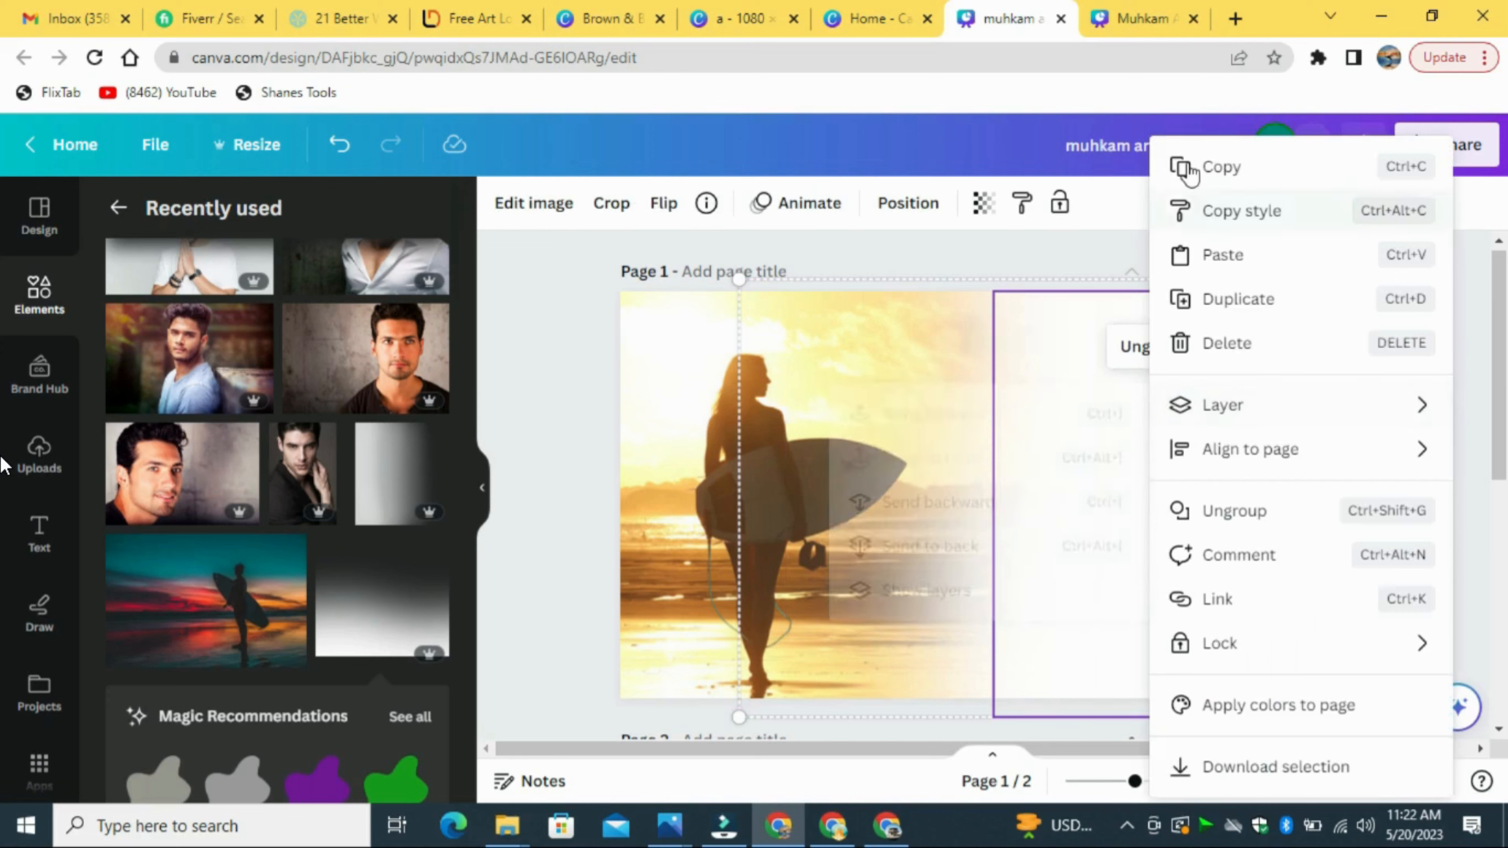
pyautogui.click(1230, 164)
# Step: Paste the copied gradient group over the male model photo on page 2
pyautogui.scroll(-6, 1501, 343)
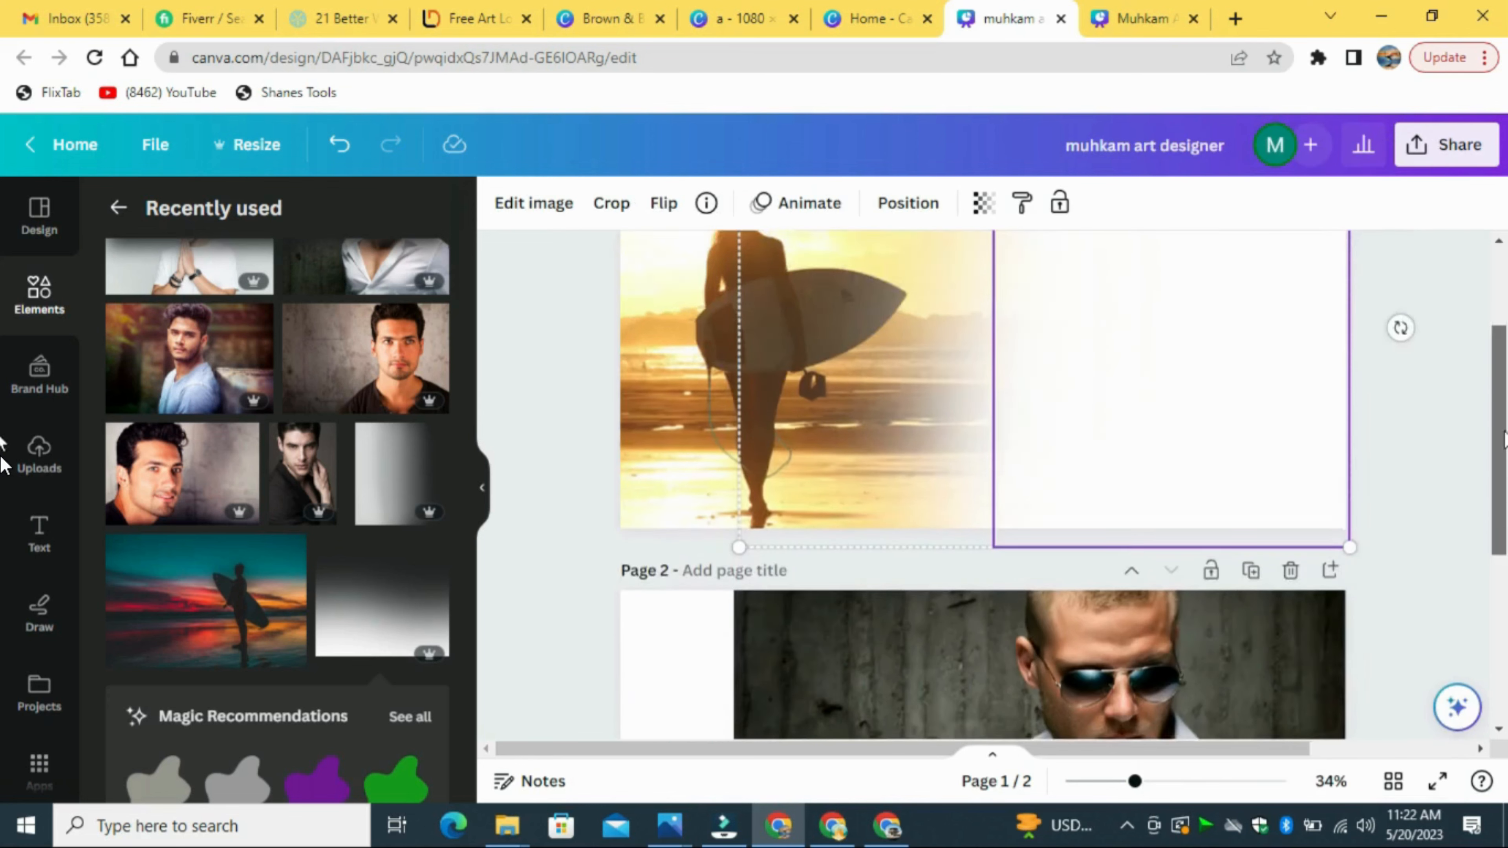
pyautogui.rightClick(923, 427)
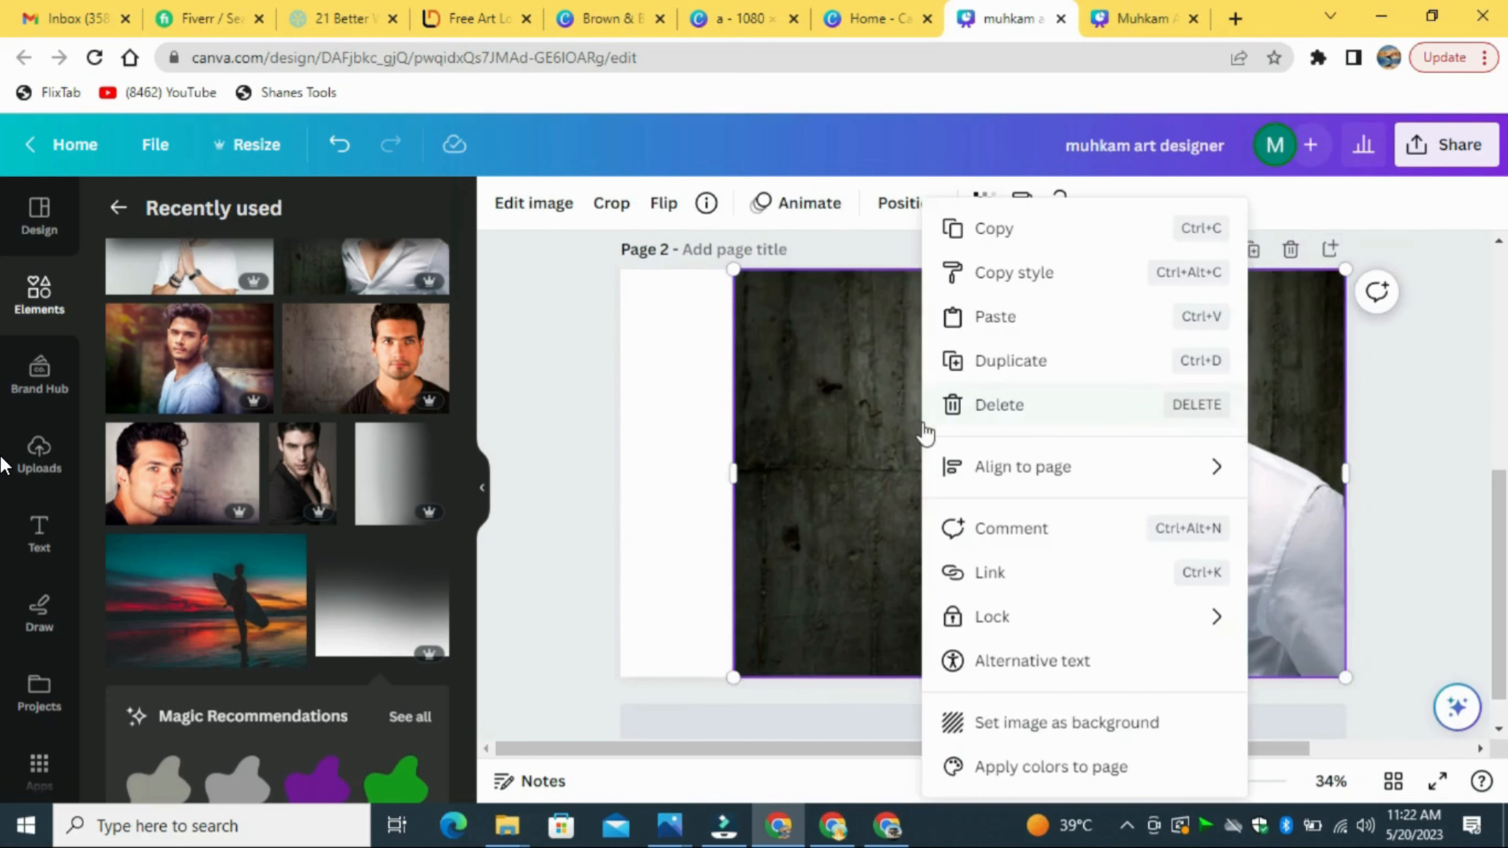
pyautogui.click(990, 317)
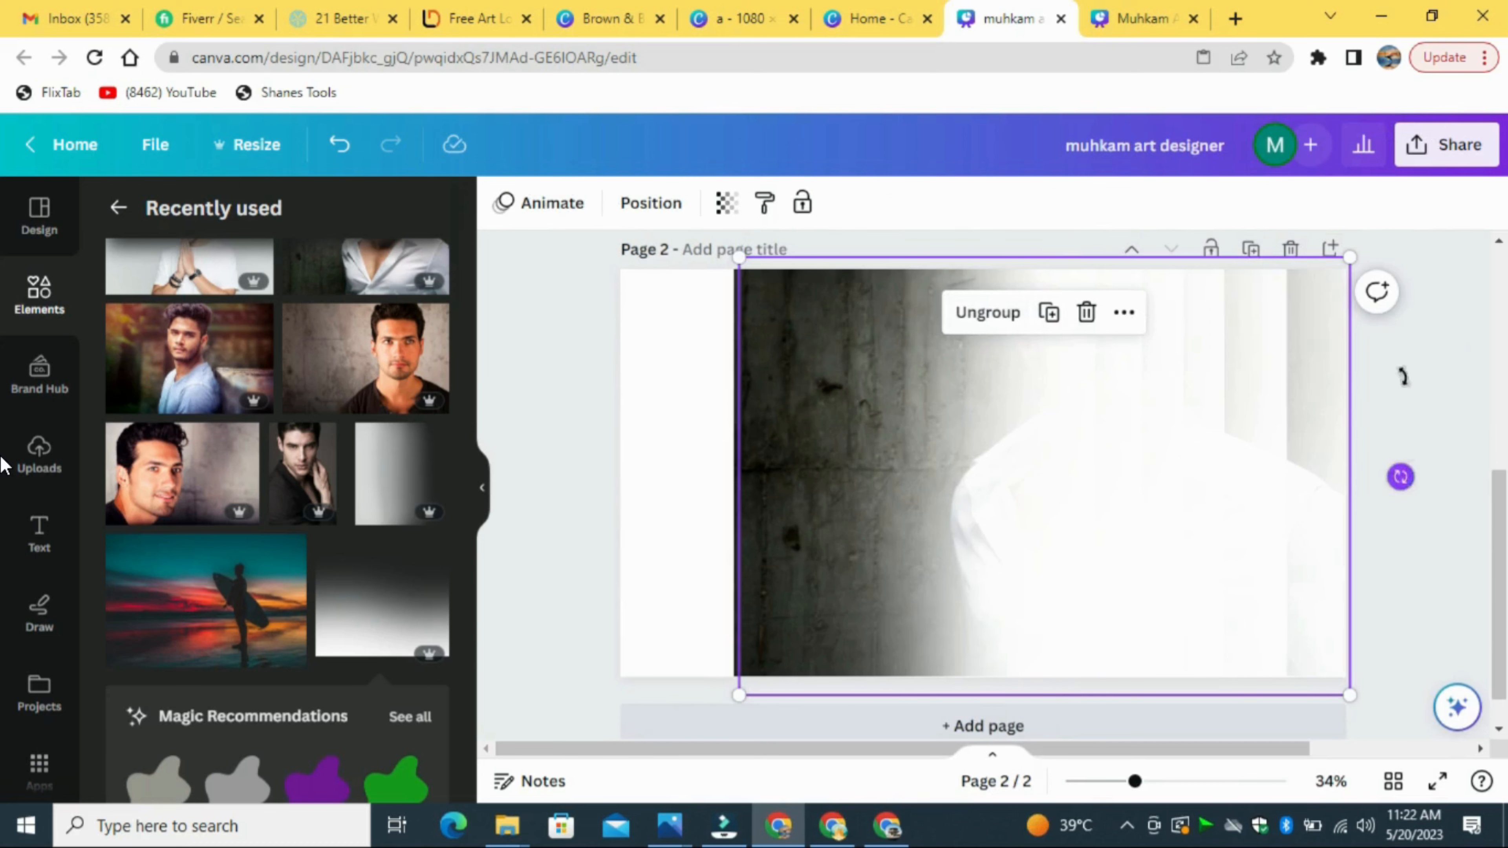
# Step: Rotate the pasted gradient group half a turn and move it left so it fades the photo's left edge into the page
pyautogui.moveTo(1401, 376); pyautogui.dragTo(855, 478)
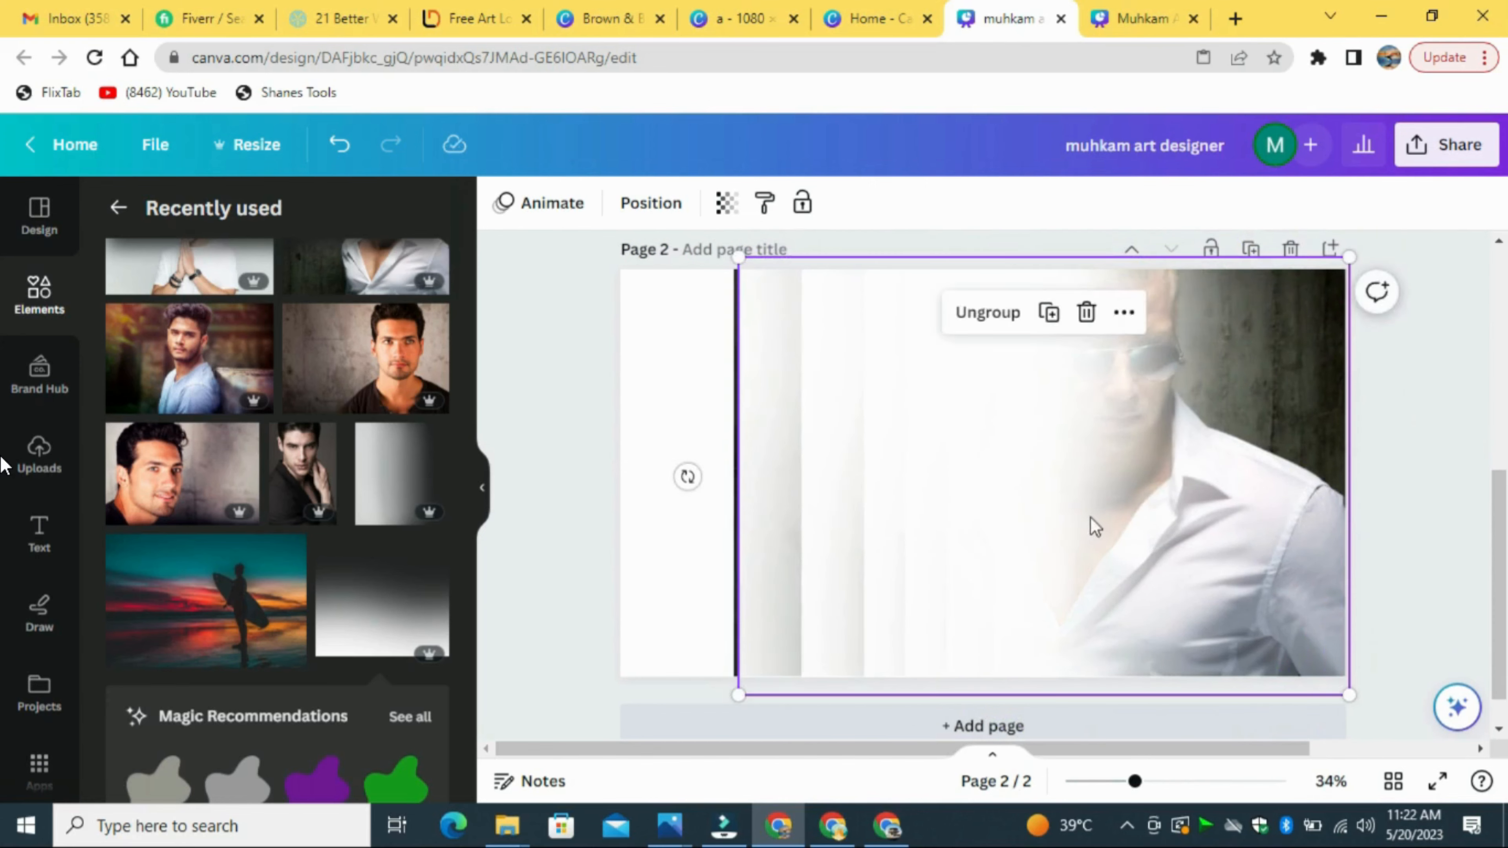
pyautogui.moveTo(1095, 527); pyautogui.dragTo(895, 519)
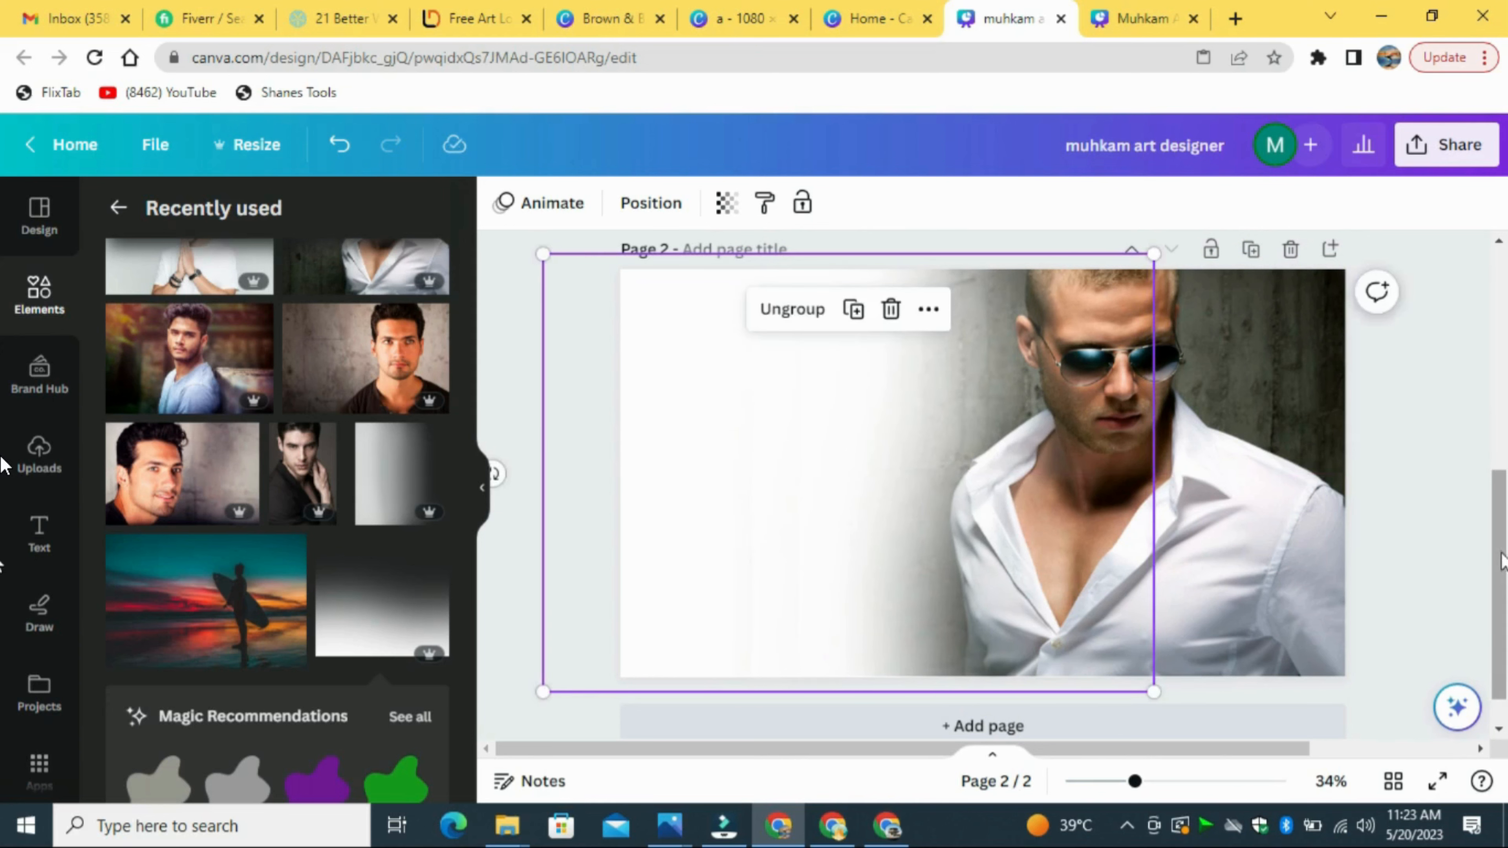
pyautogui.scroll(3, 1502, 526)
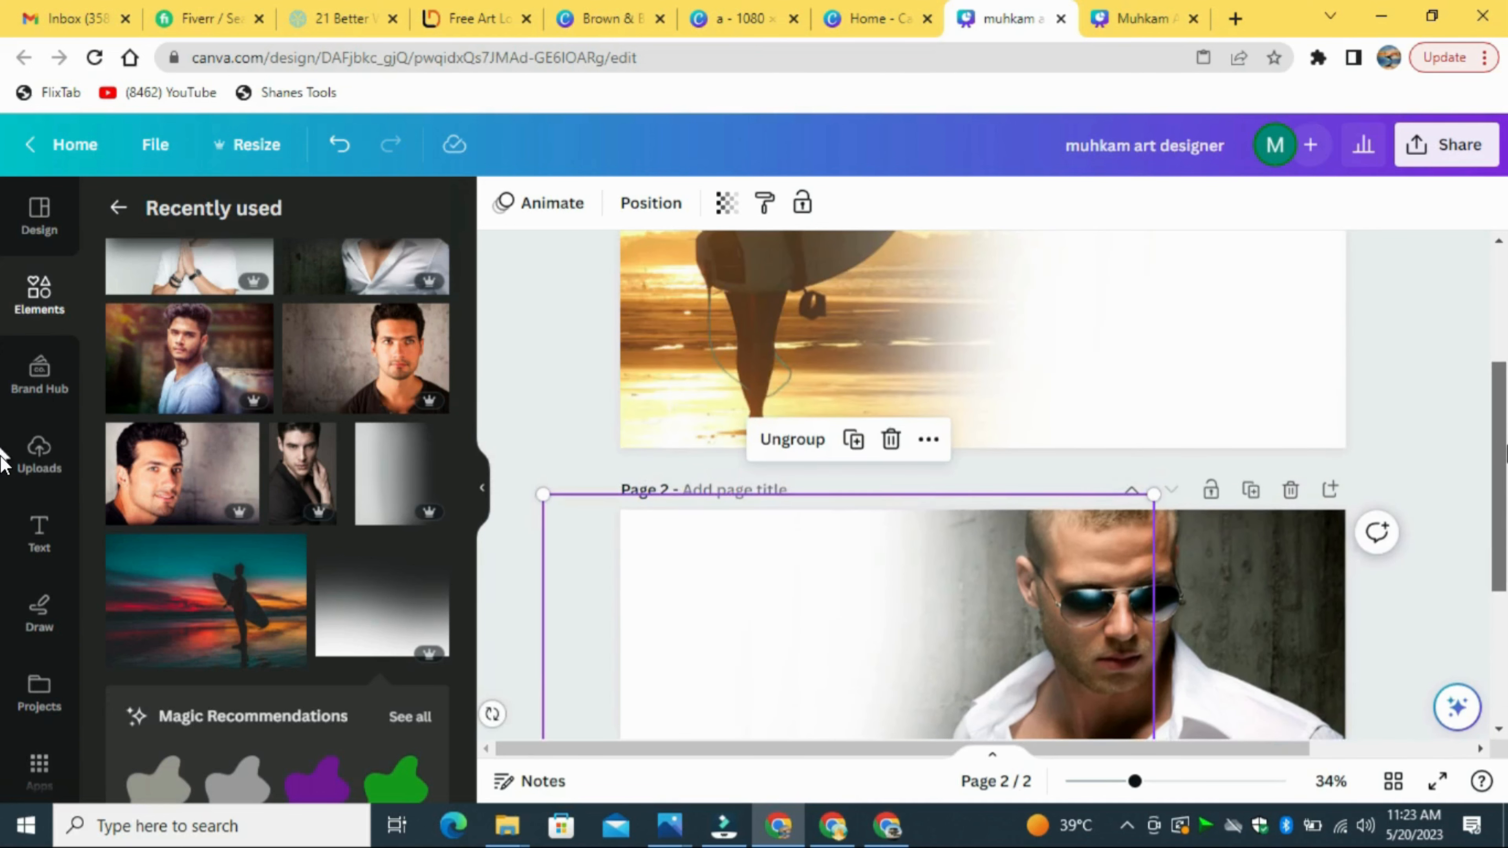
# Step: Nudge the gradient group on page 2 slightly further left over the male model photo
pyautogui.scroll(3, 1505, 452)
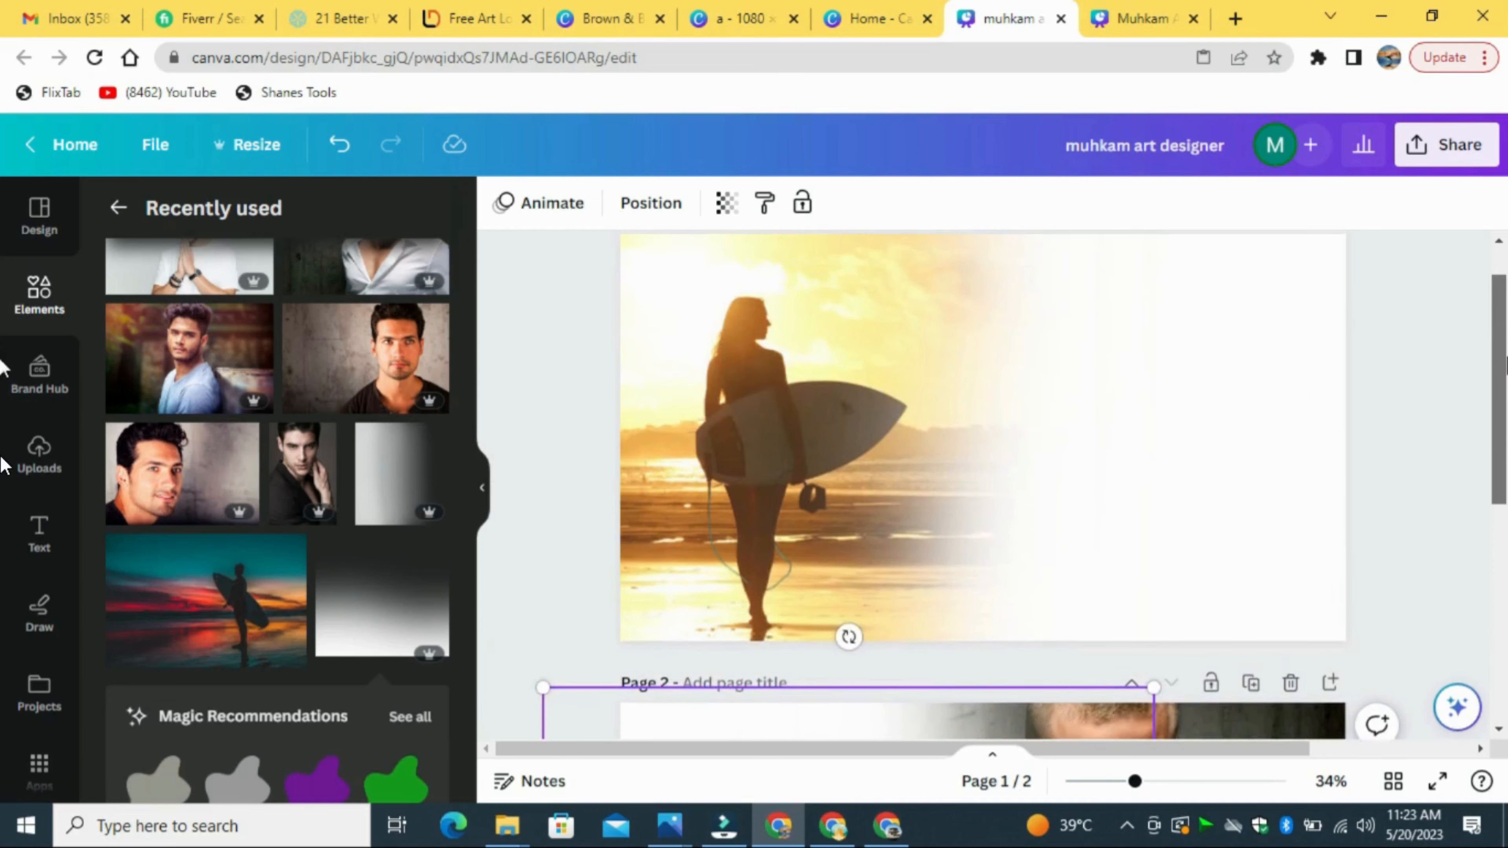
pyautogui.scroll(-6, 1495, 575)
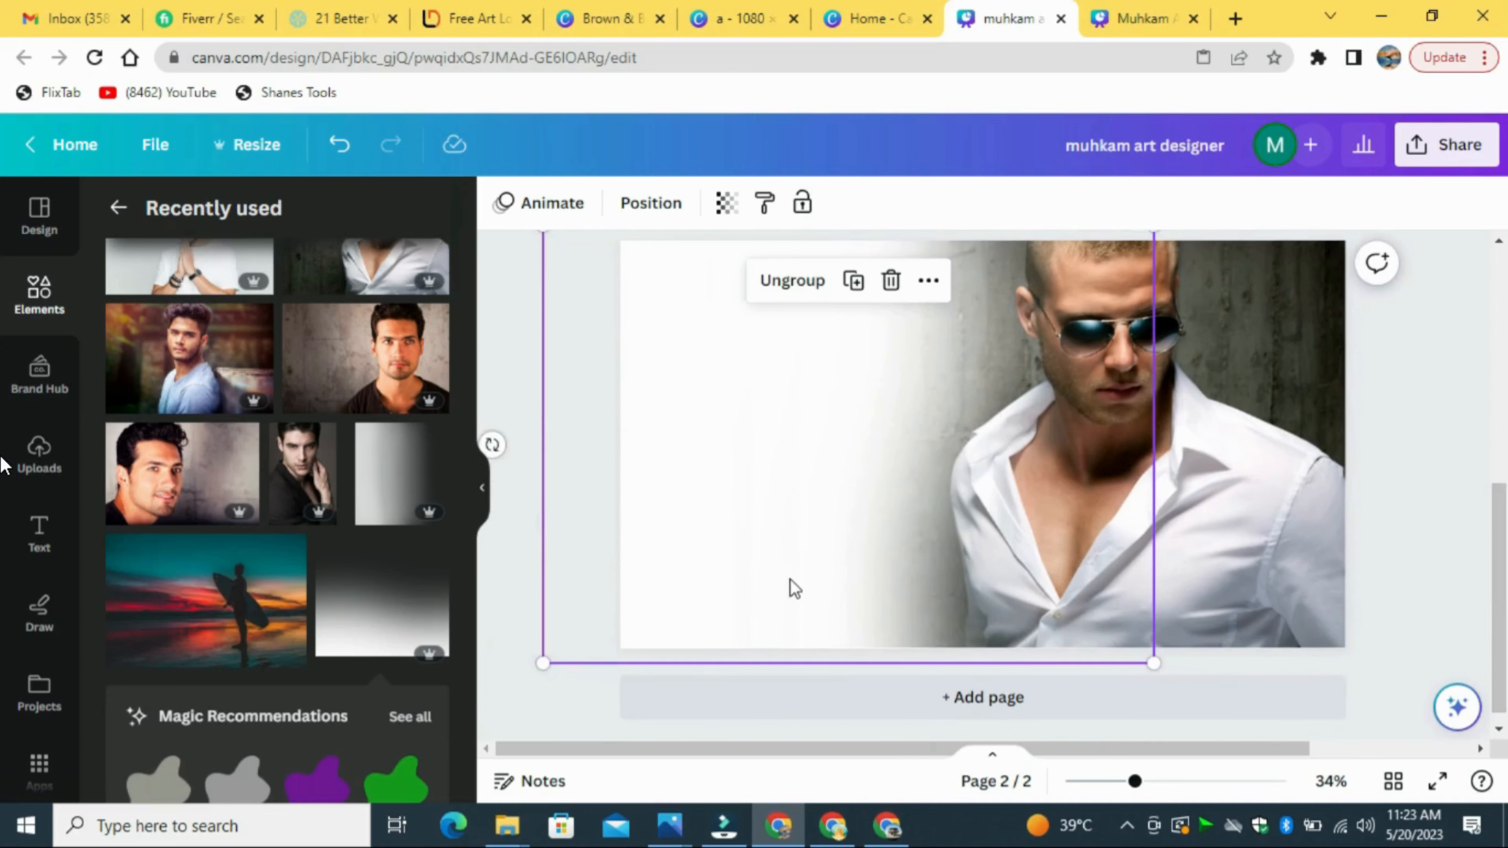
pyautogui.moveTo(778, 577); pyautogui.dragTo(766, 577)
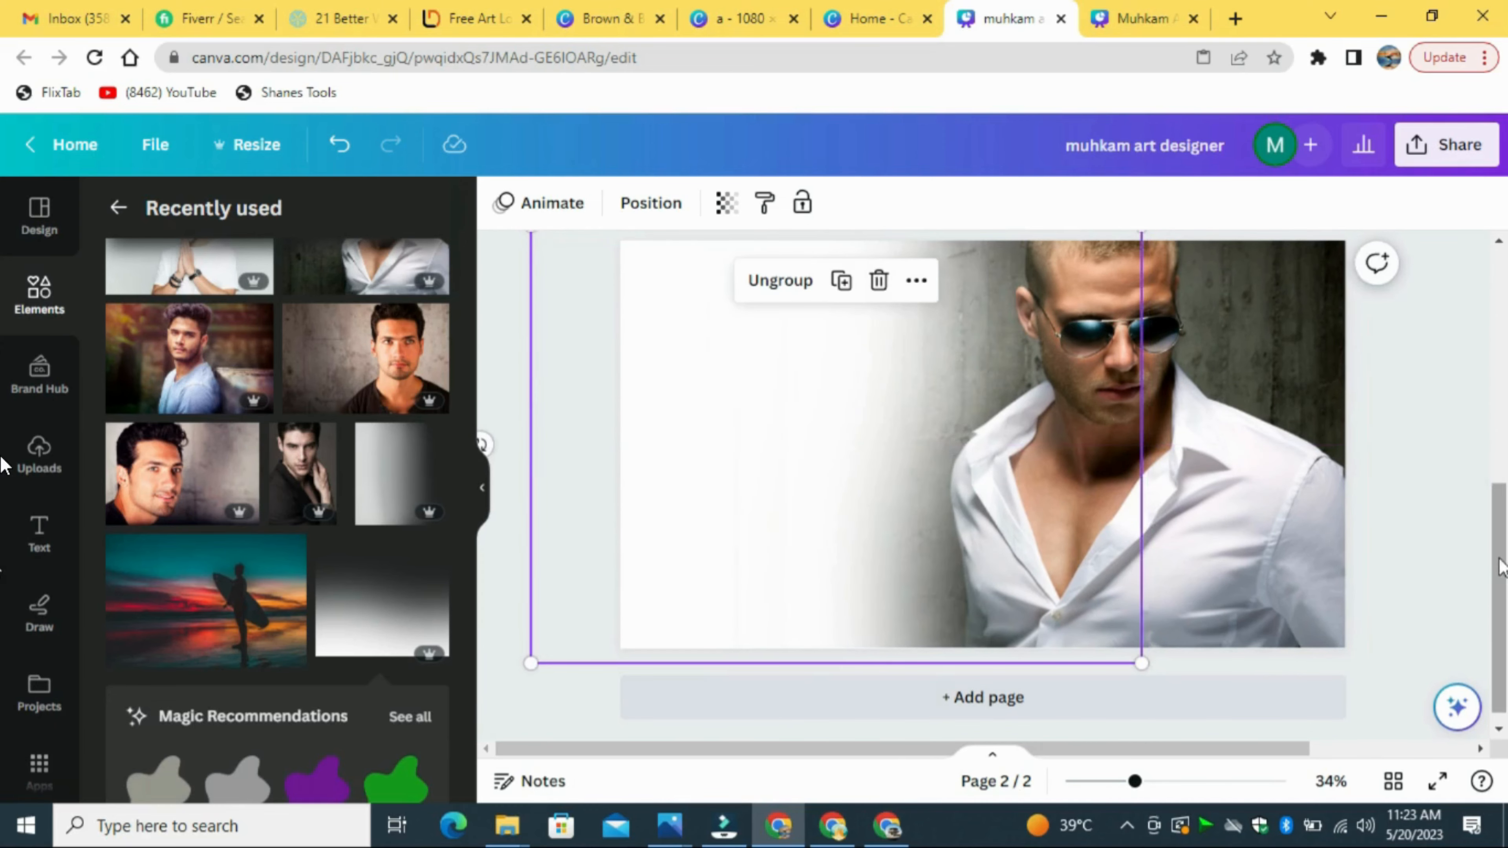
pyautogui.moveTo(1500, 558); pyautogui.dragTo(1470, 574)
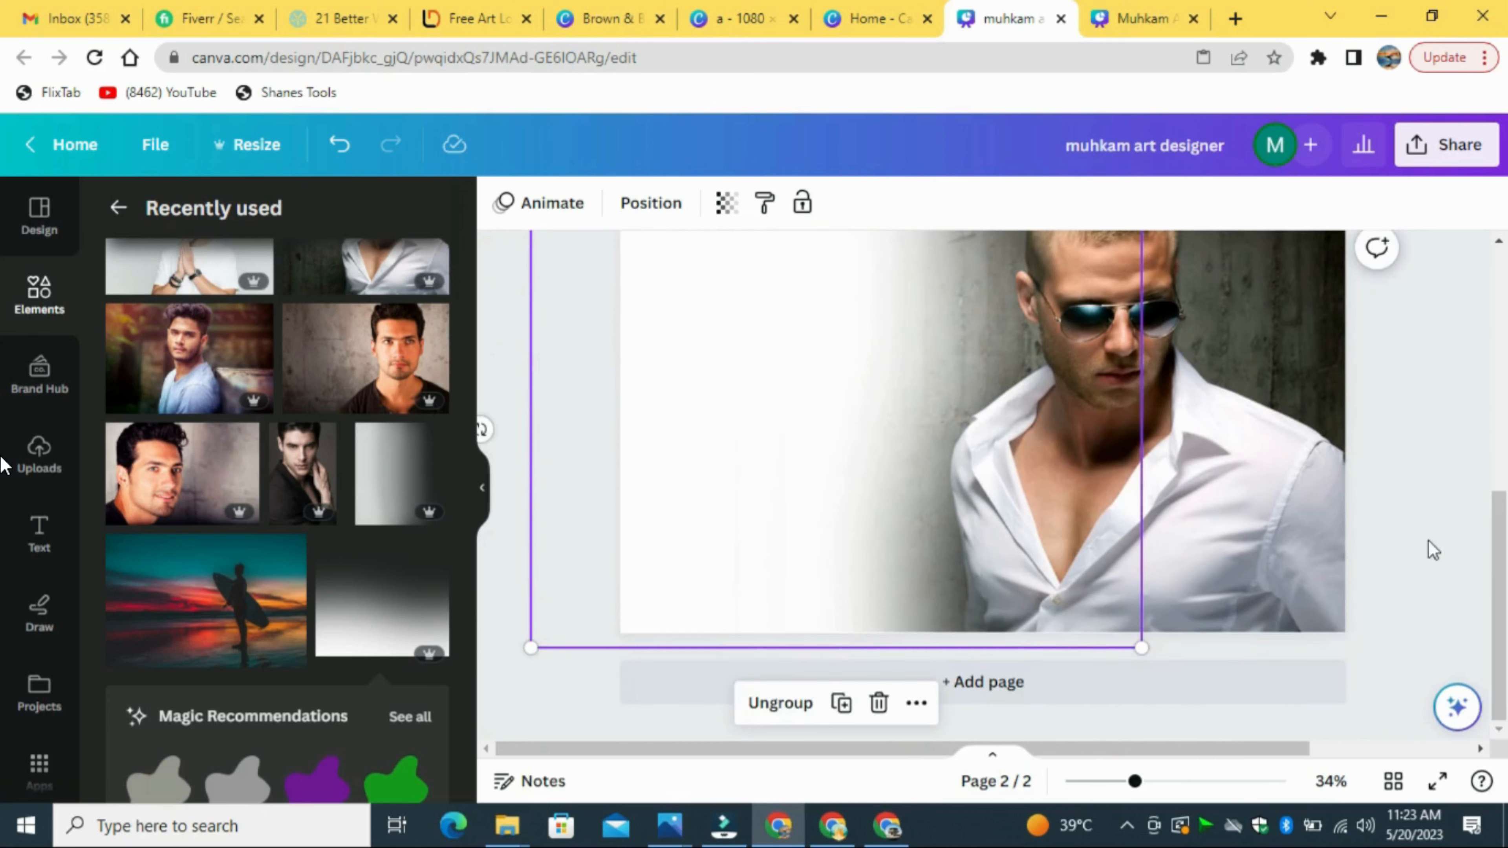
pyautogui.click(1396, 403)
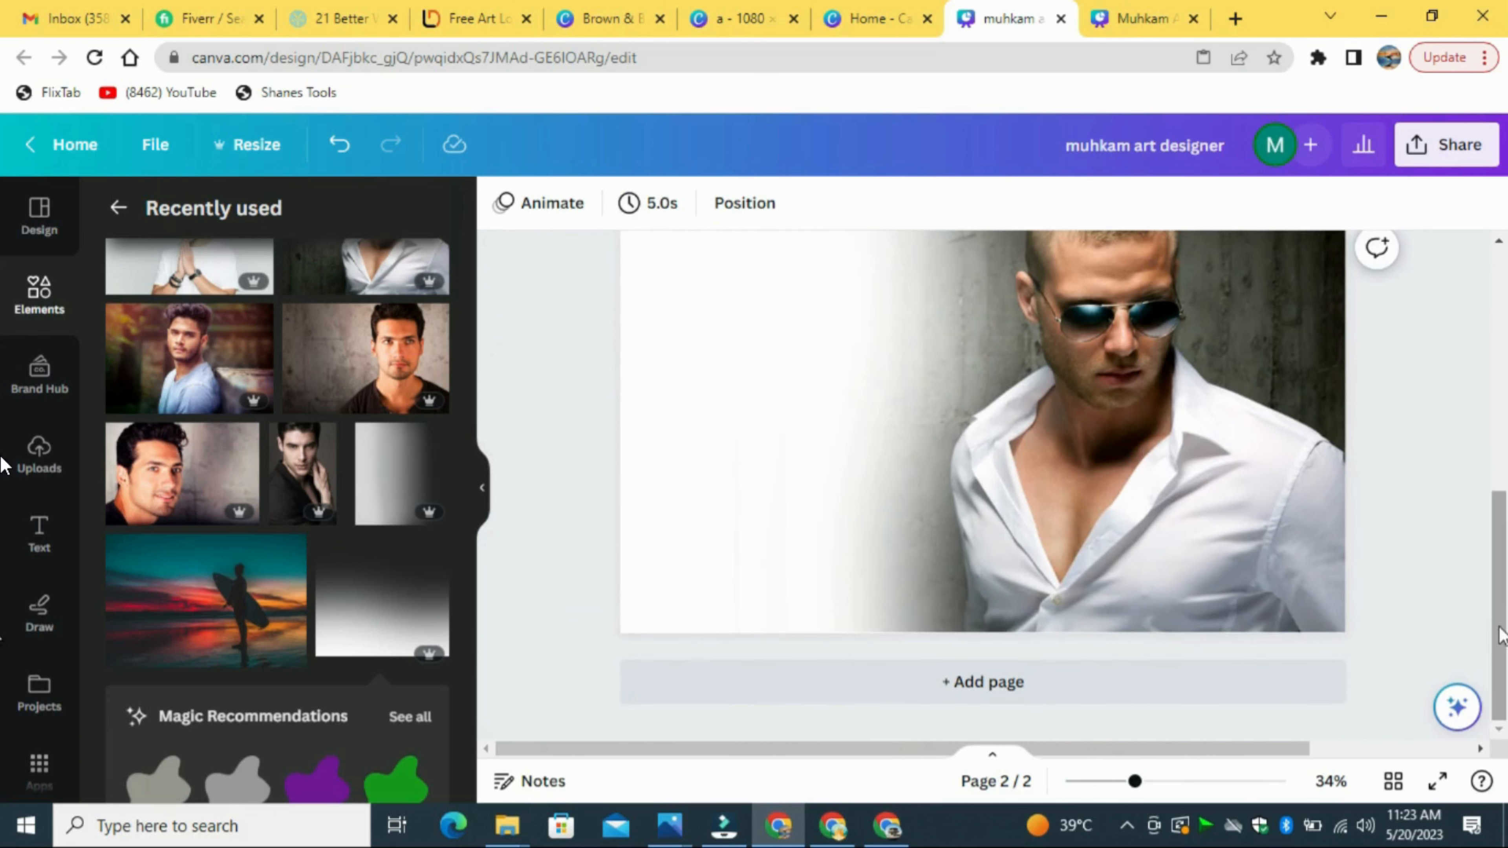
# Step: Ungroup the white gradient layers on page 2
pyautogui.click(898, 438)
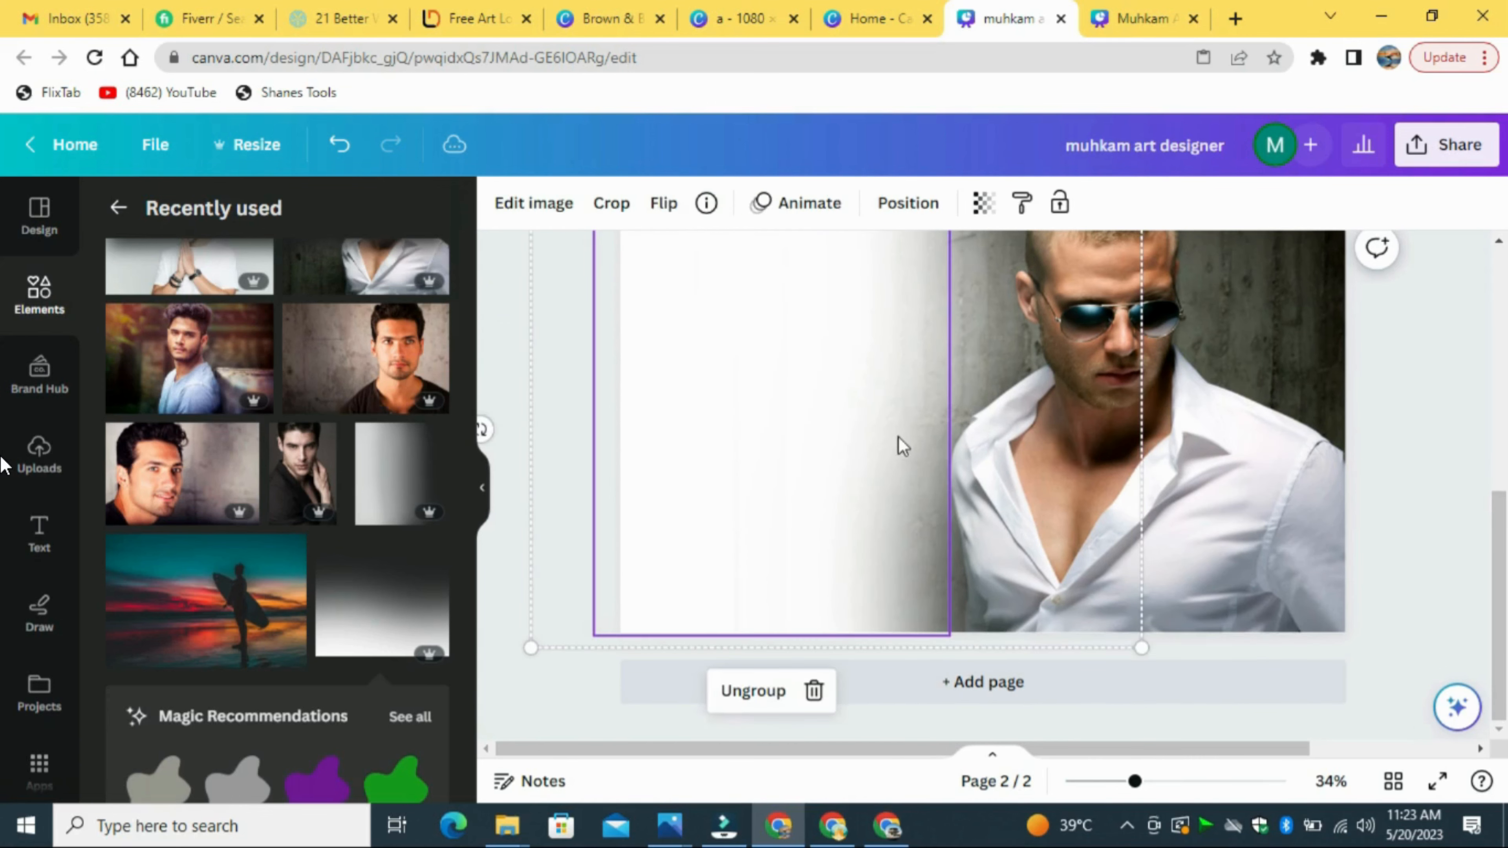
pyautogui.click(754, 691)
pyautogui.click(1359, 383)
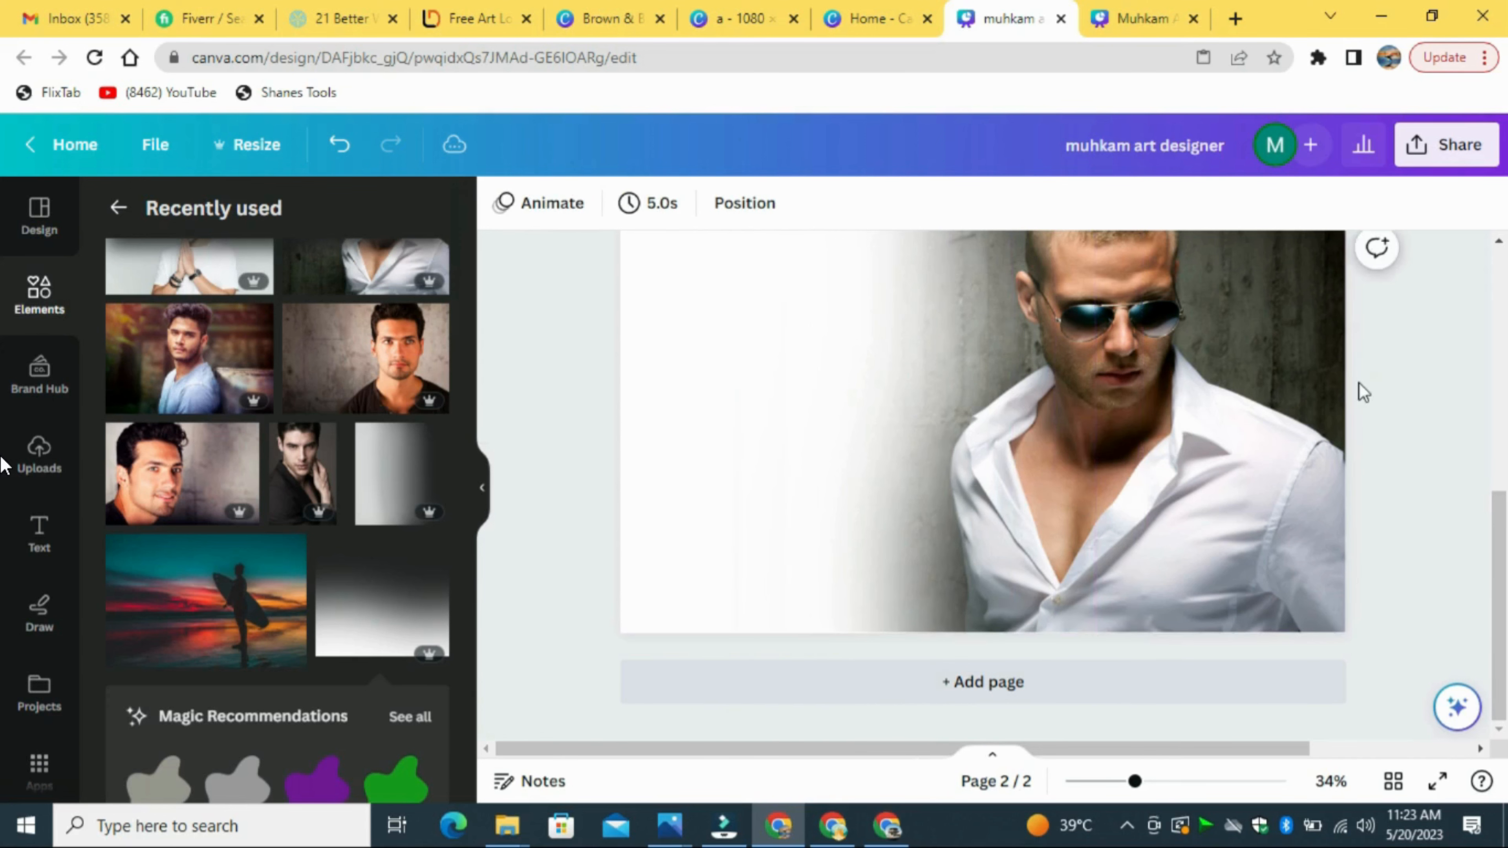
# Step: Duplicate the white gradient layer beside the male model and move the copy a little to the left
pyautogui.click(912, 414)
pyautogui.click(730, 692)
pyautogui.moveTo(798, 529); pyautogui.dragTo(744, 529)
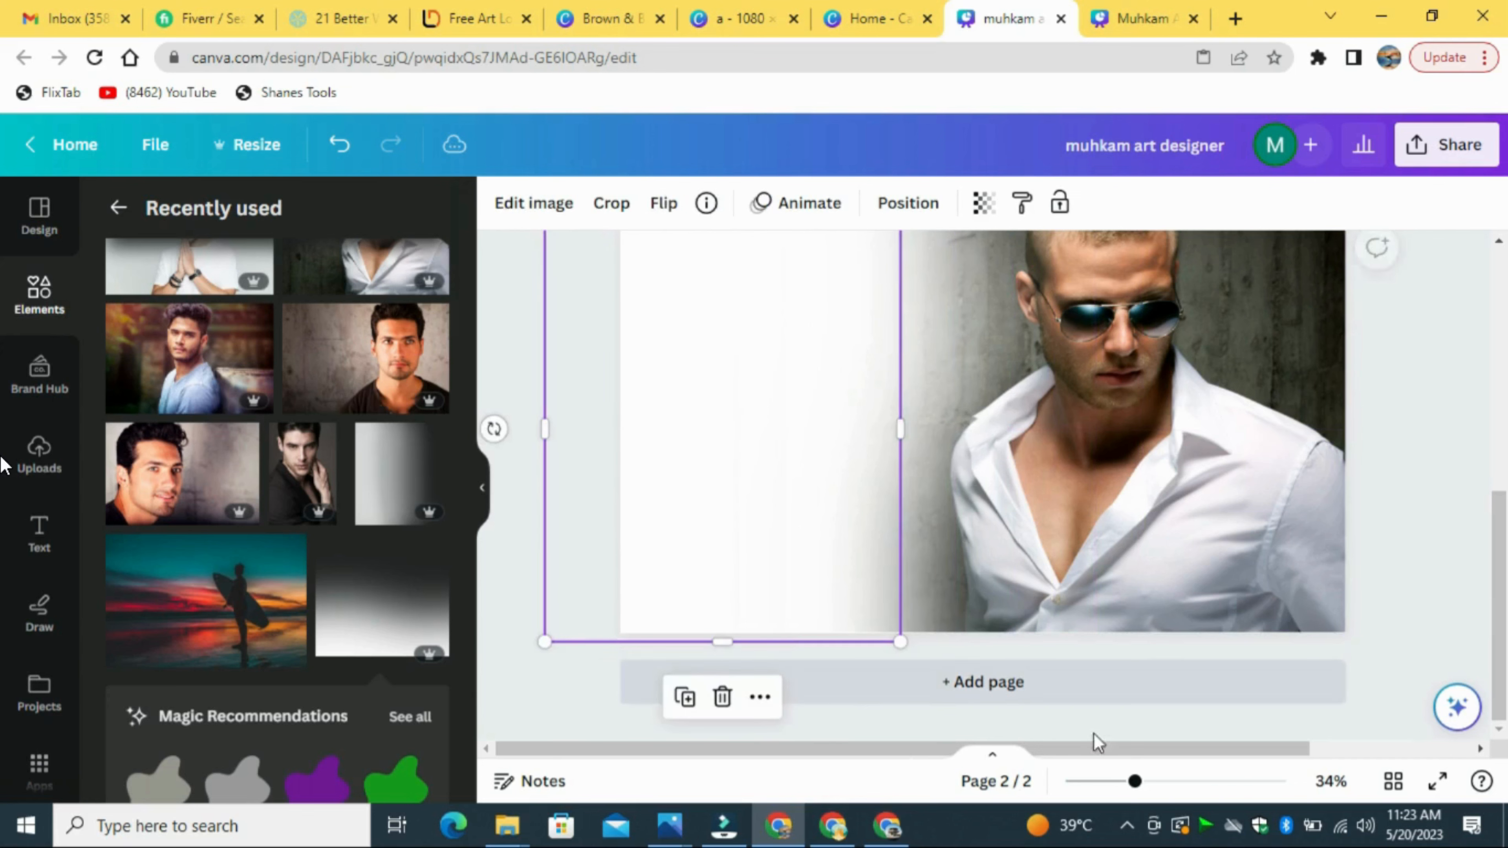
# Step: Shift the gradient copy further left on page 2 and duplicate it once more to strengthen the fade
pyautogui.scroll(2, 1480, 668)
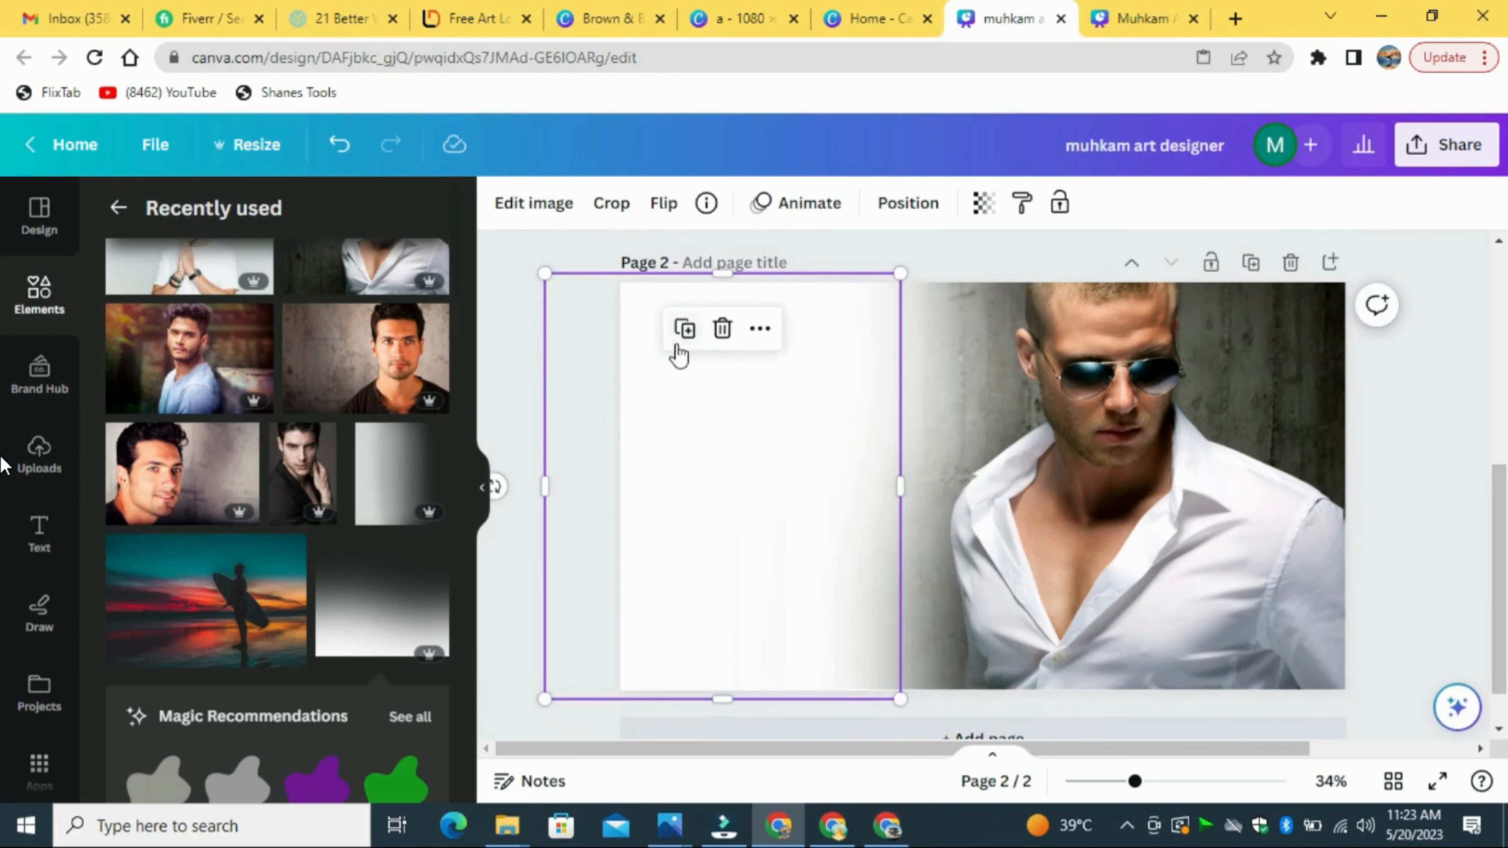
pyautogui.moveTo(768, 442); pyautogui.dragTo(727, 451)
pyautogui.click(669, 343)
pyautogui.click(651, 335)
pyautogui.click(1436, 420)
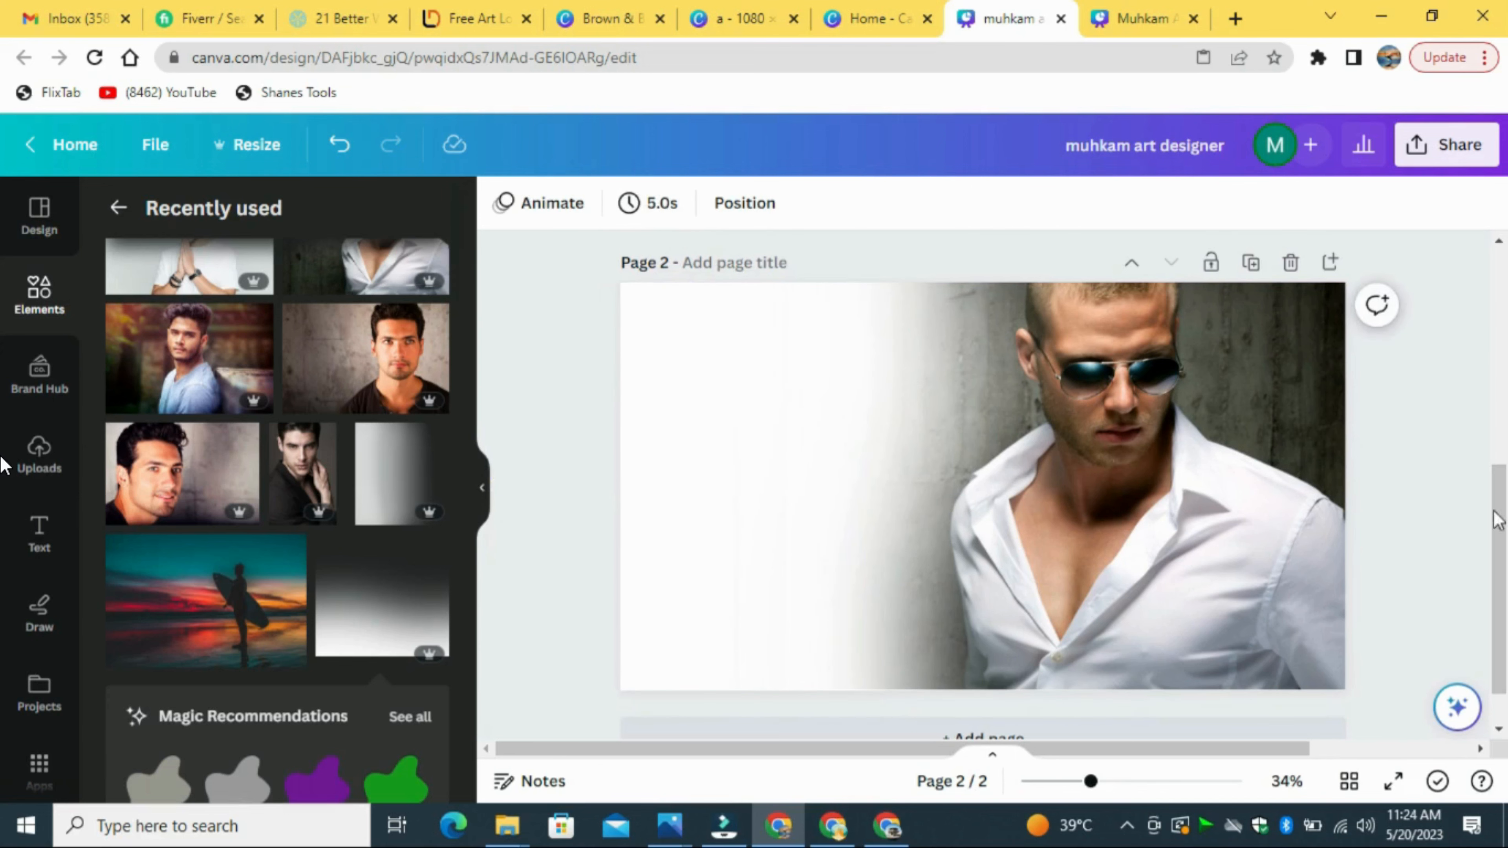
# Step: Choose PNG as the file type for downloading the design
pyautogui.moveTo(1502, 493); pyautogui.dragTo(1502, 225)
pyautogui.moveTo(1503, 309); pyautogui.dragTo(1503, 364)
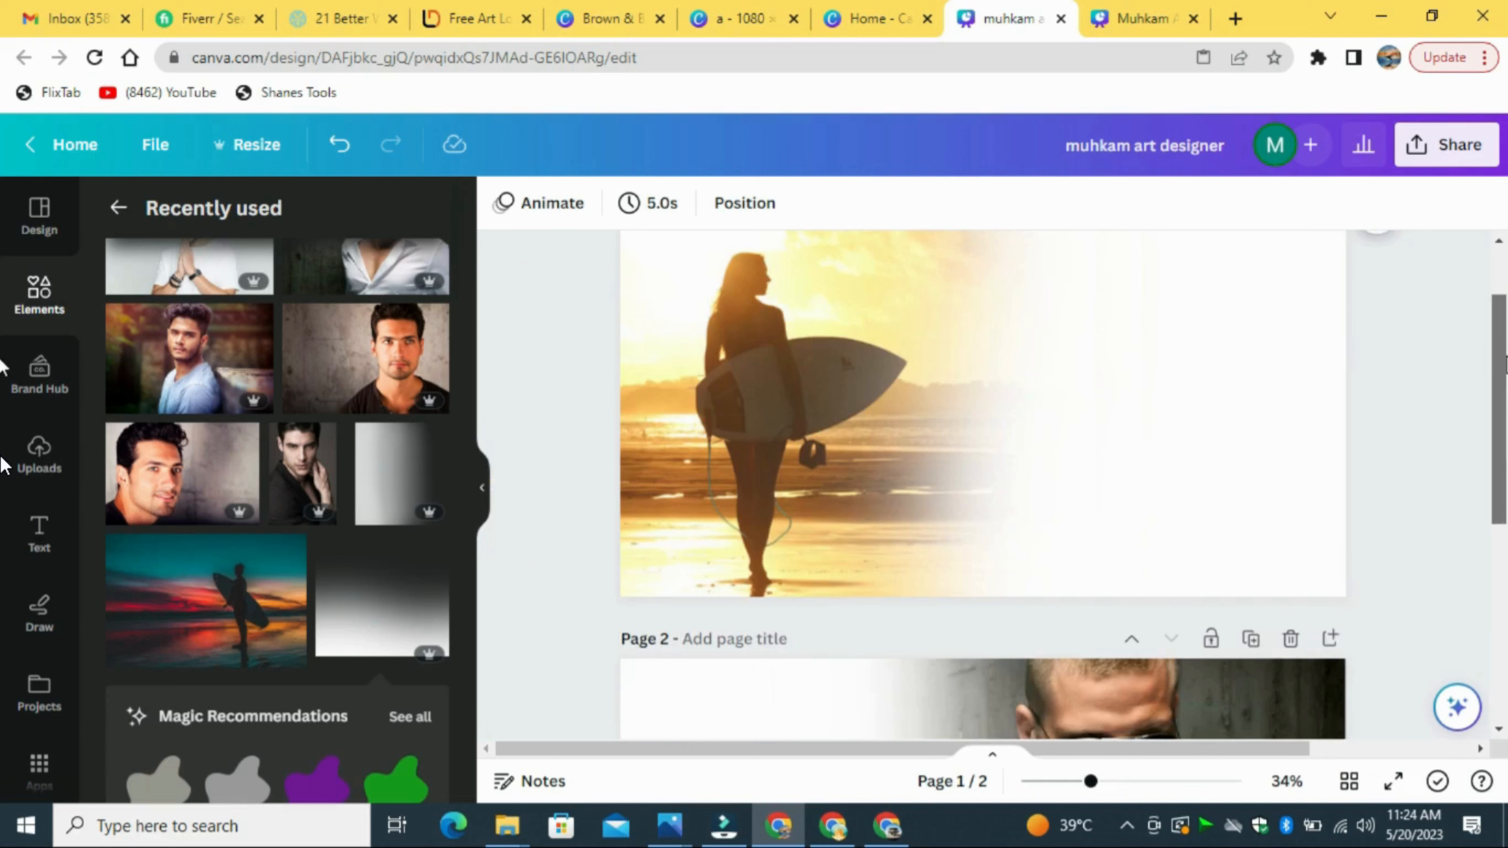
pyautogui.click(1458, 156)
pyautogui.scroll(-3, 1476, 388)
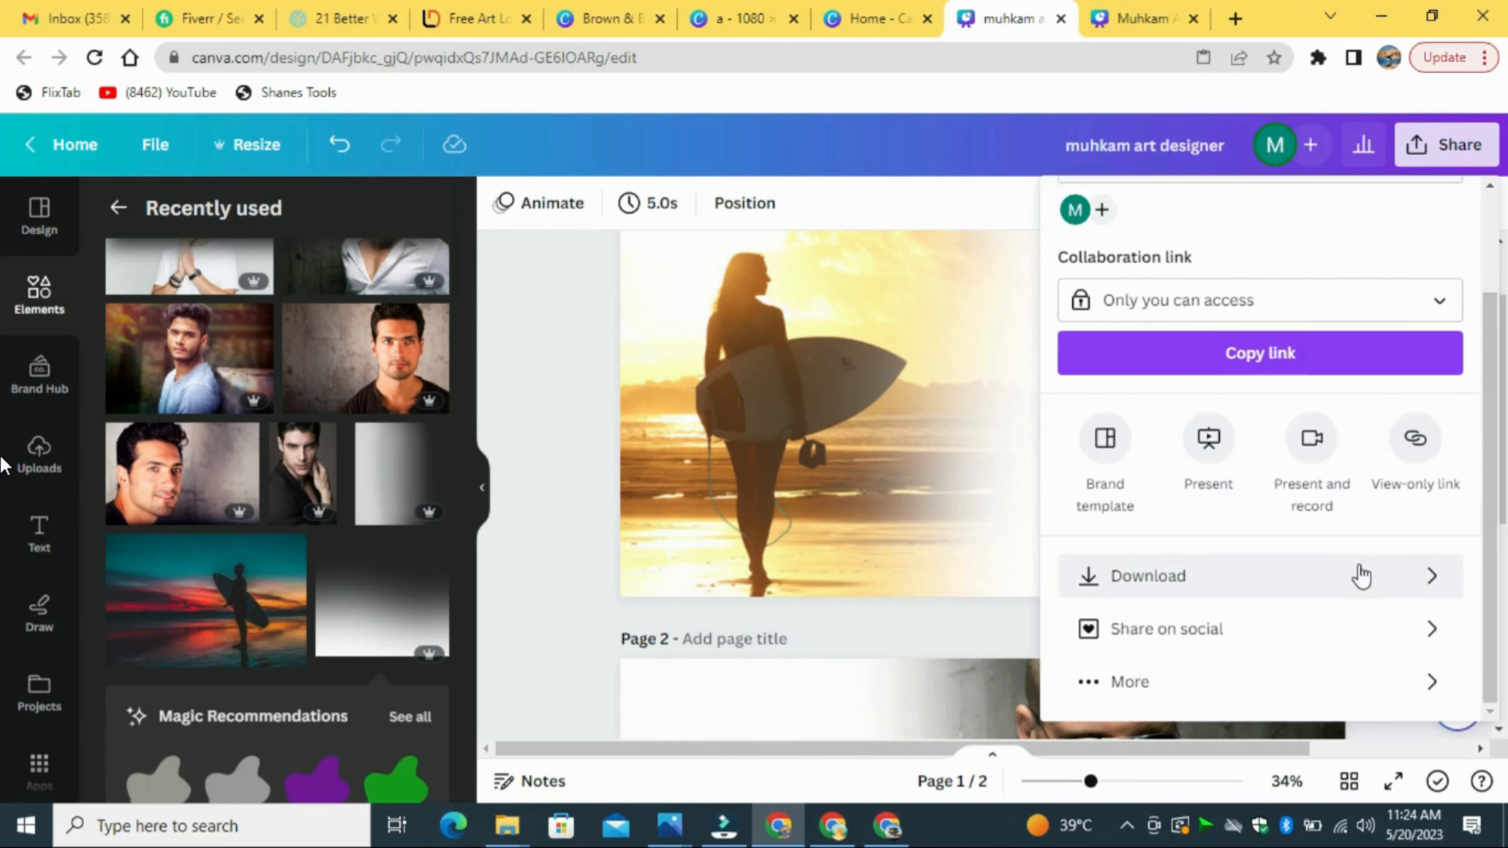
pyautogui.click(1360, 577)
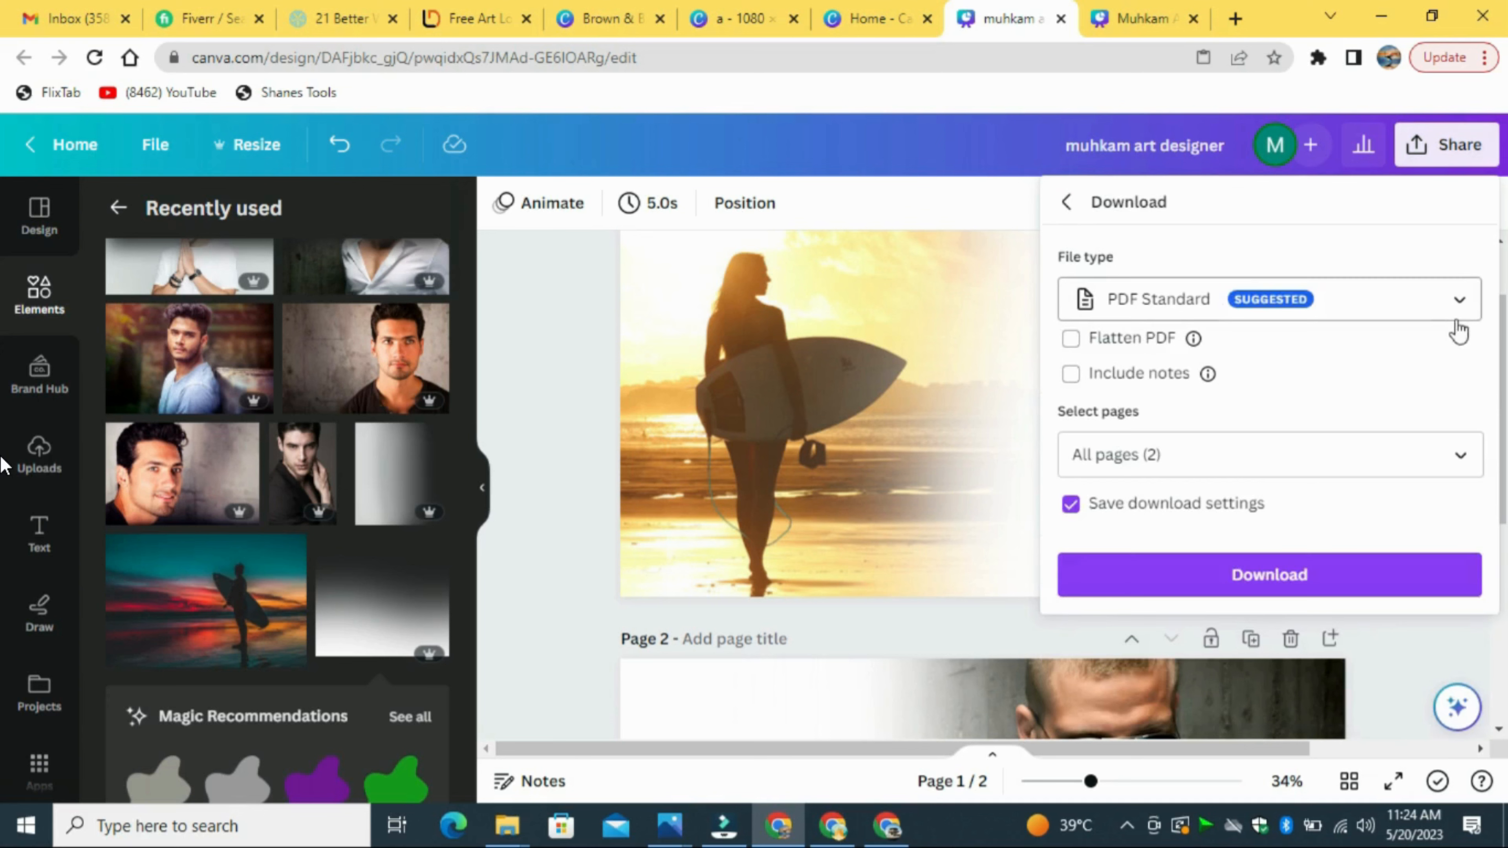
pyautogui.click(1462, 306)
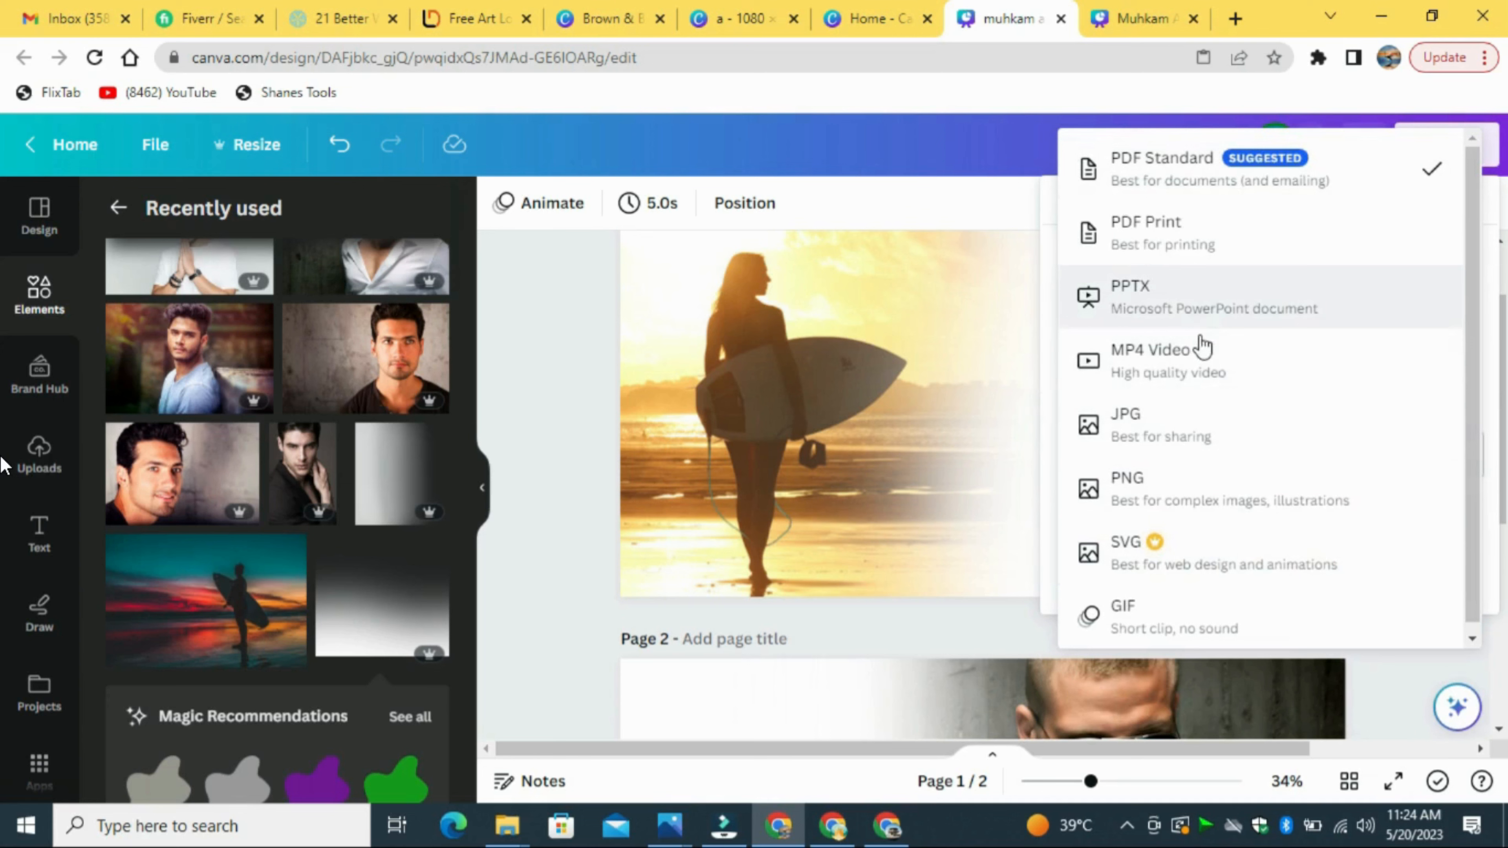
pyautogui.click(1206, 487)
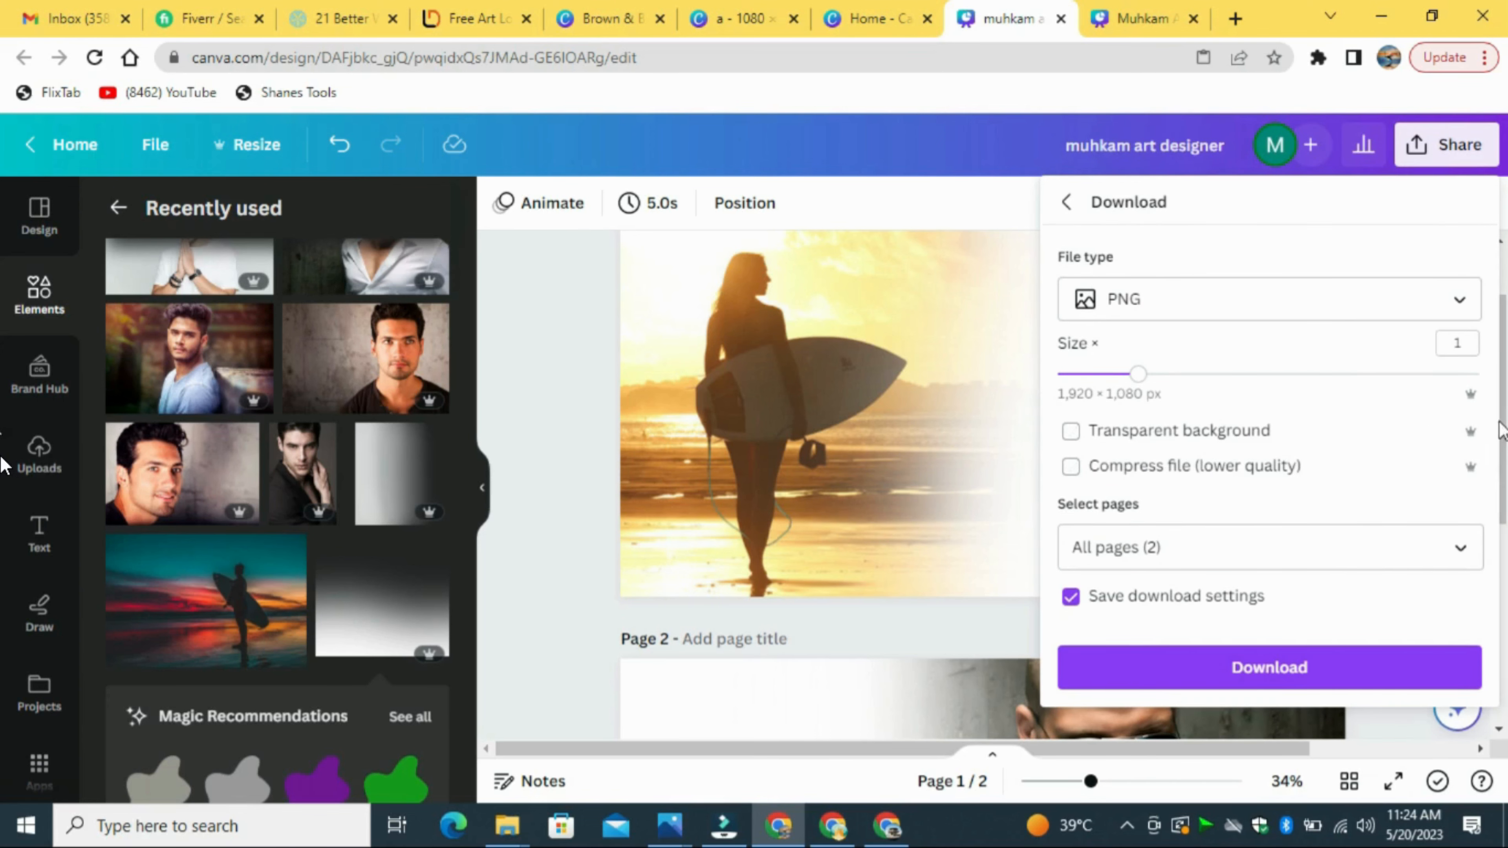
pyautogui.click(1252, 667)
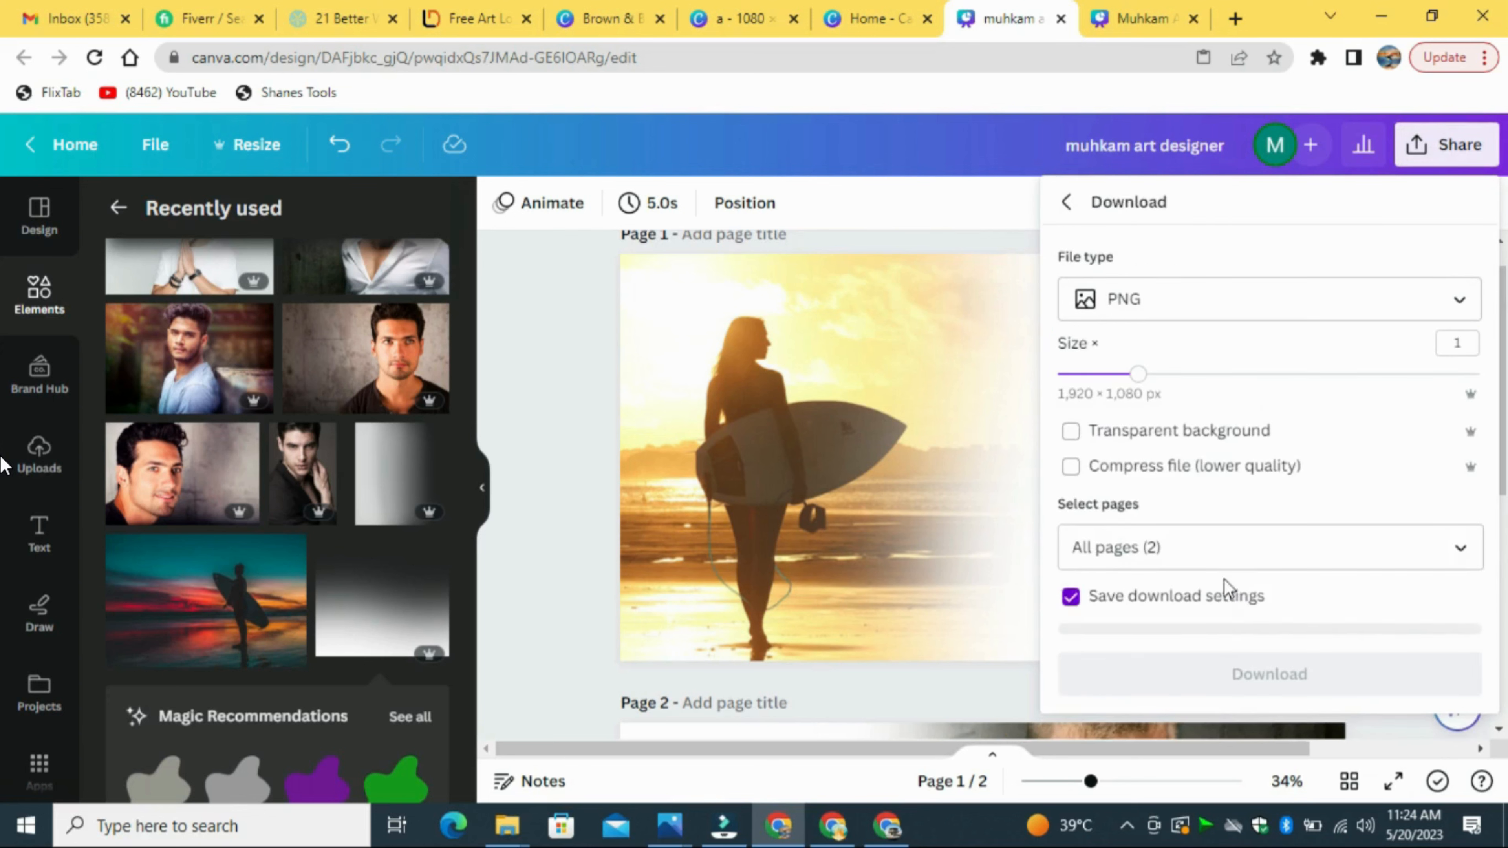
# Step: Limit the download to page 1 and save it to the computer as a PNG image
pyautogui.click(1461, 553)
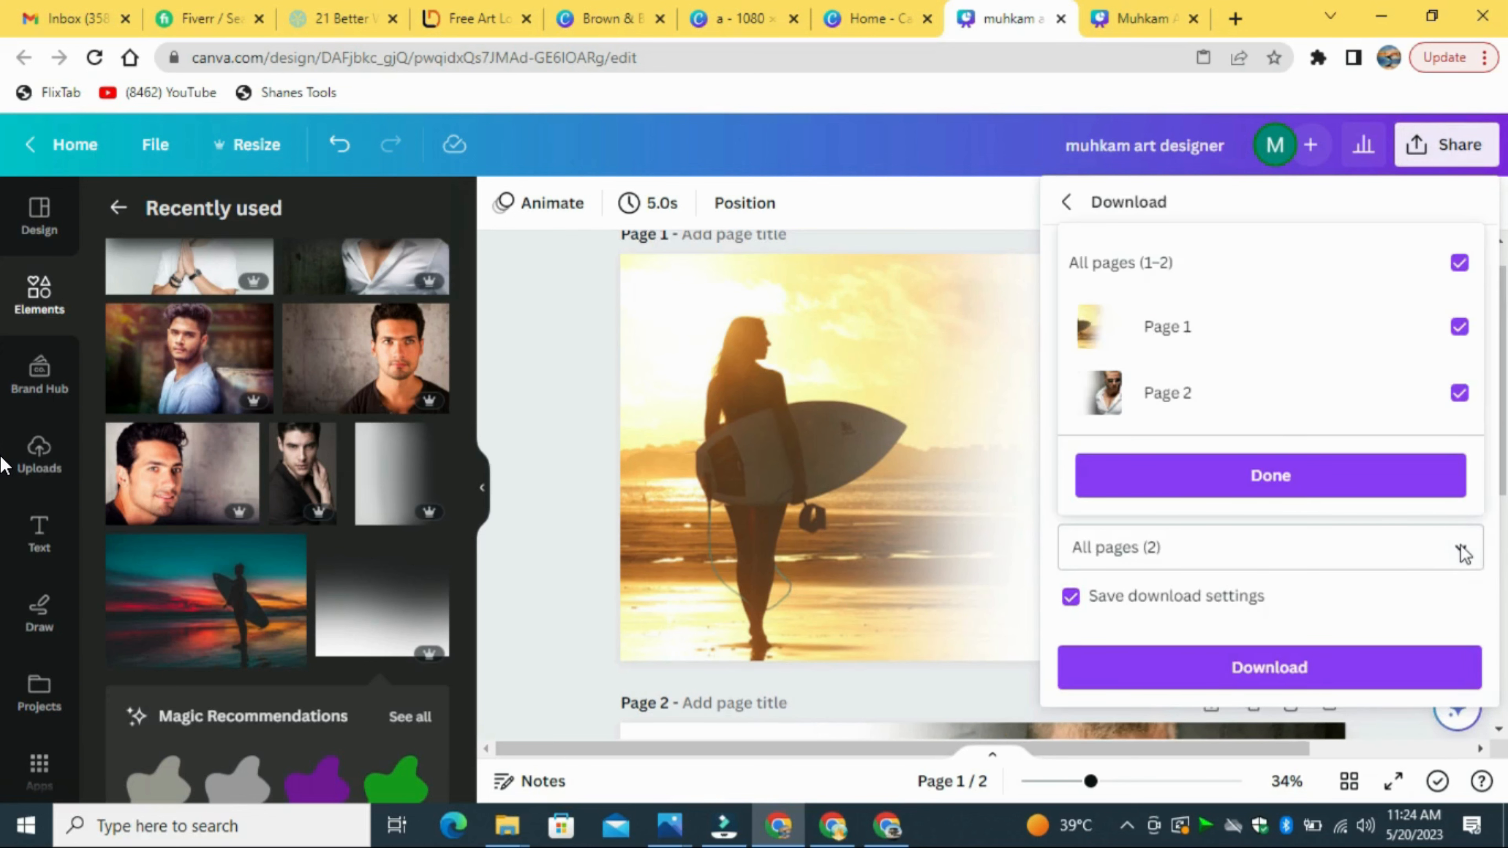
pyautogui.click(1459, 262)
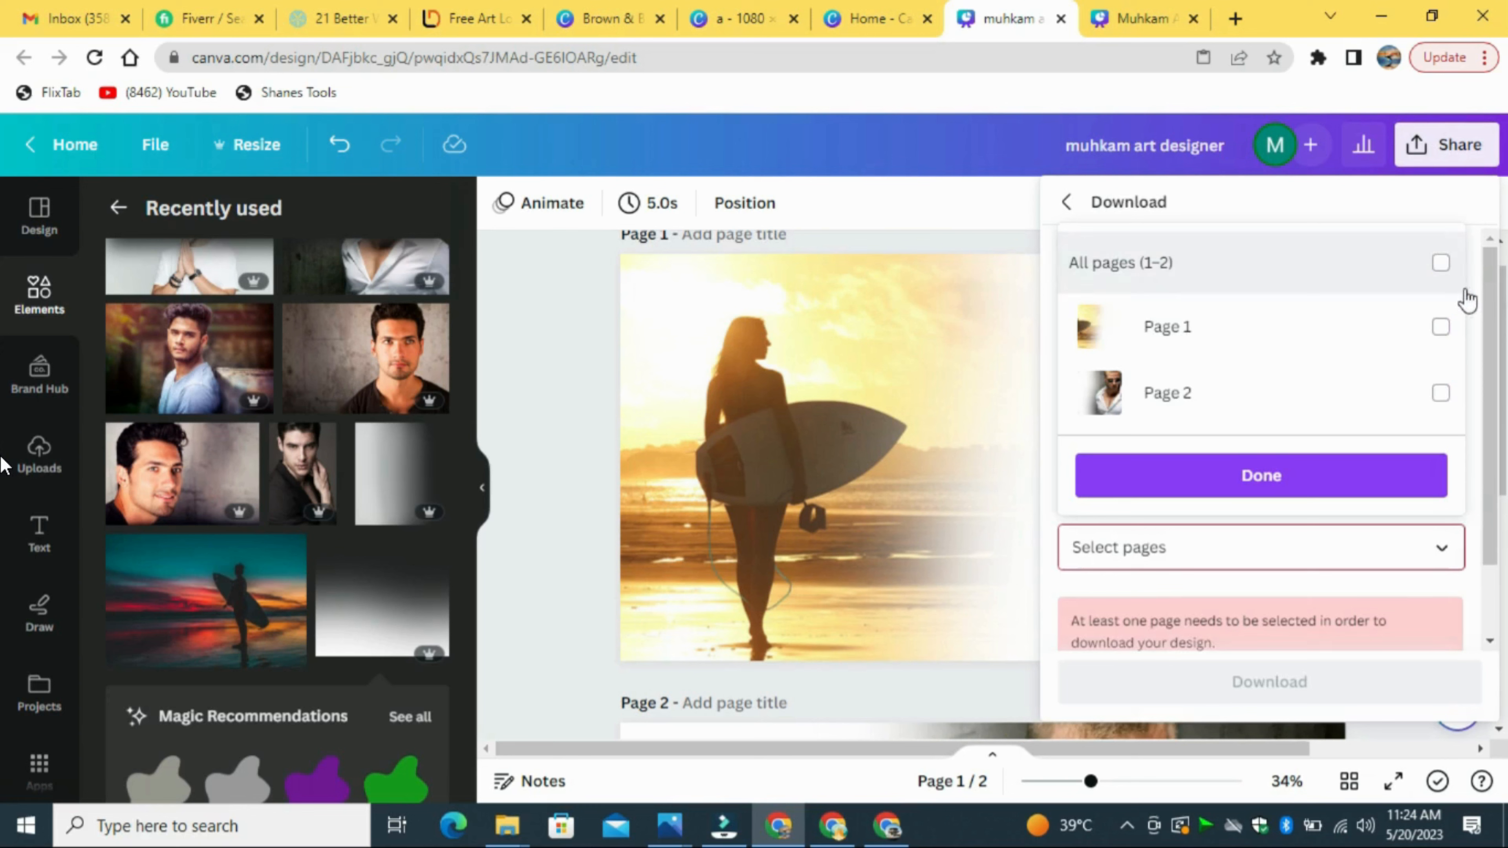
pyautogui.click(1459, 327)
pyautogui.click(1349, 475)
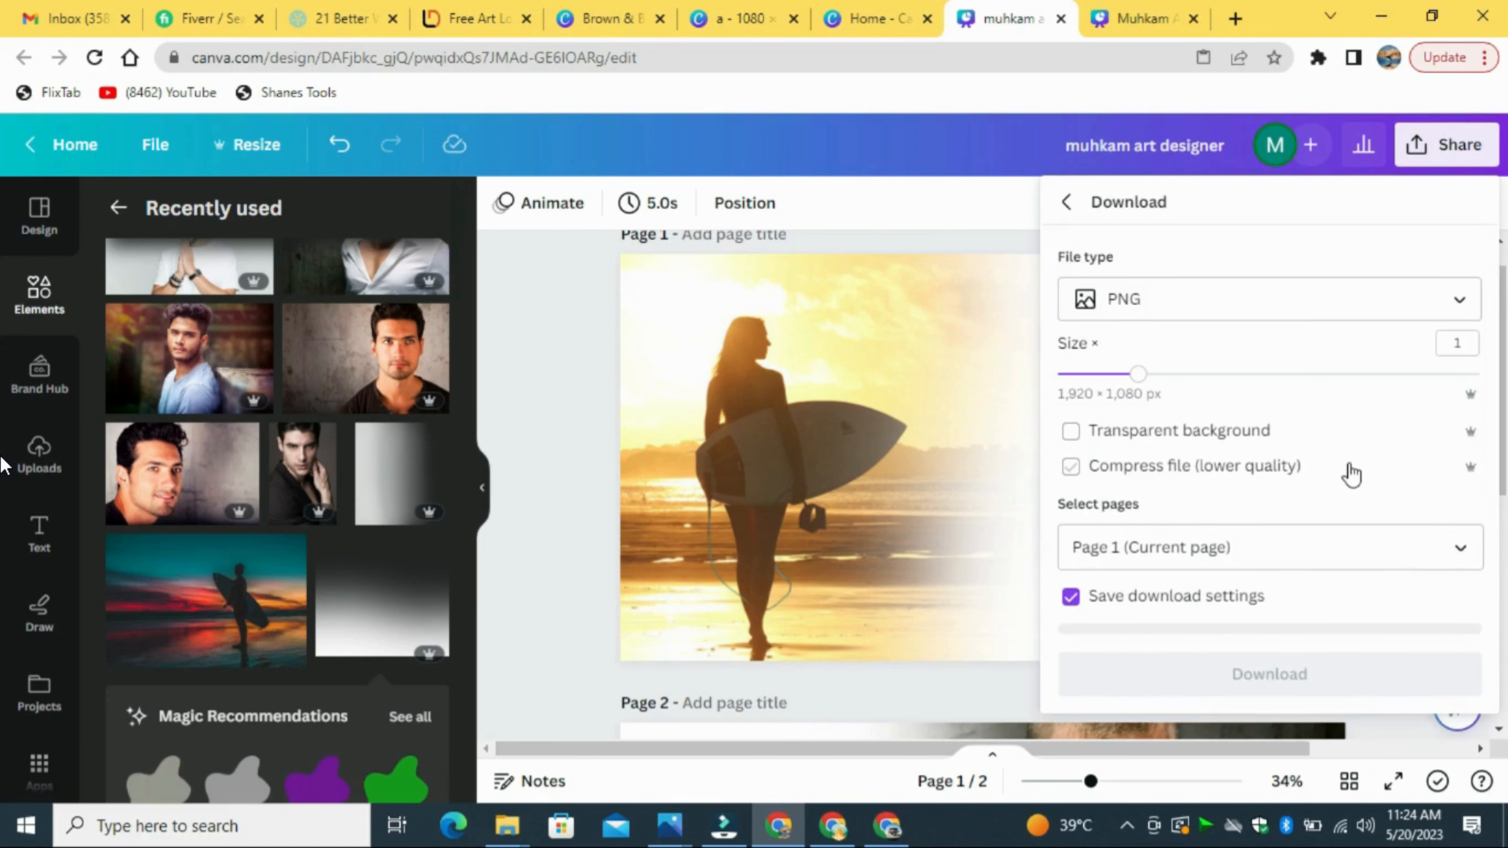
pyautogui.click(1287, 666)
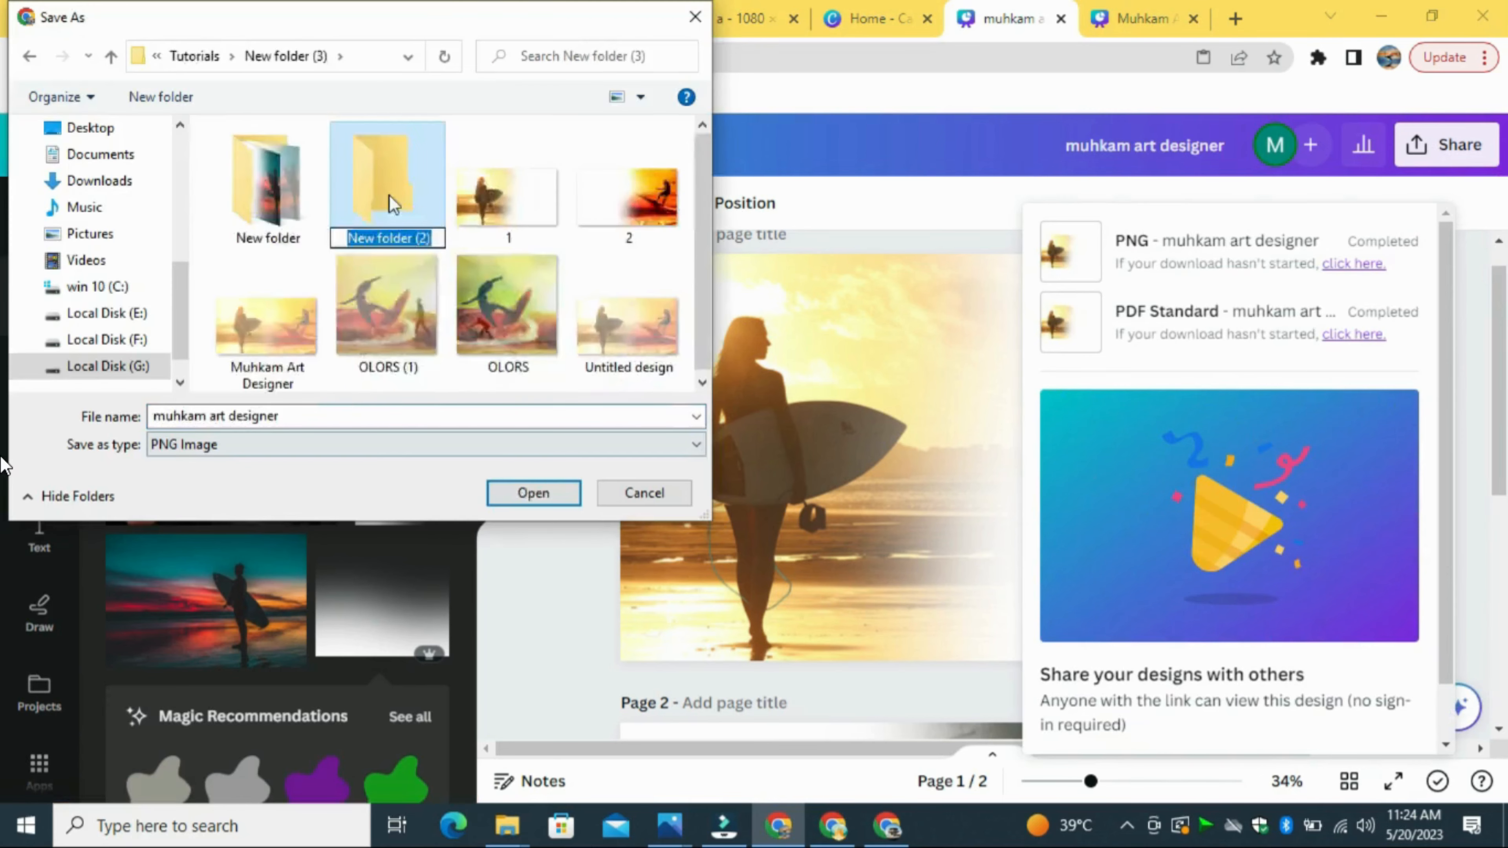
pyautogui.press('Return')
pyautogui.click(516, 249)
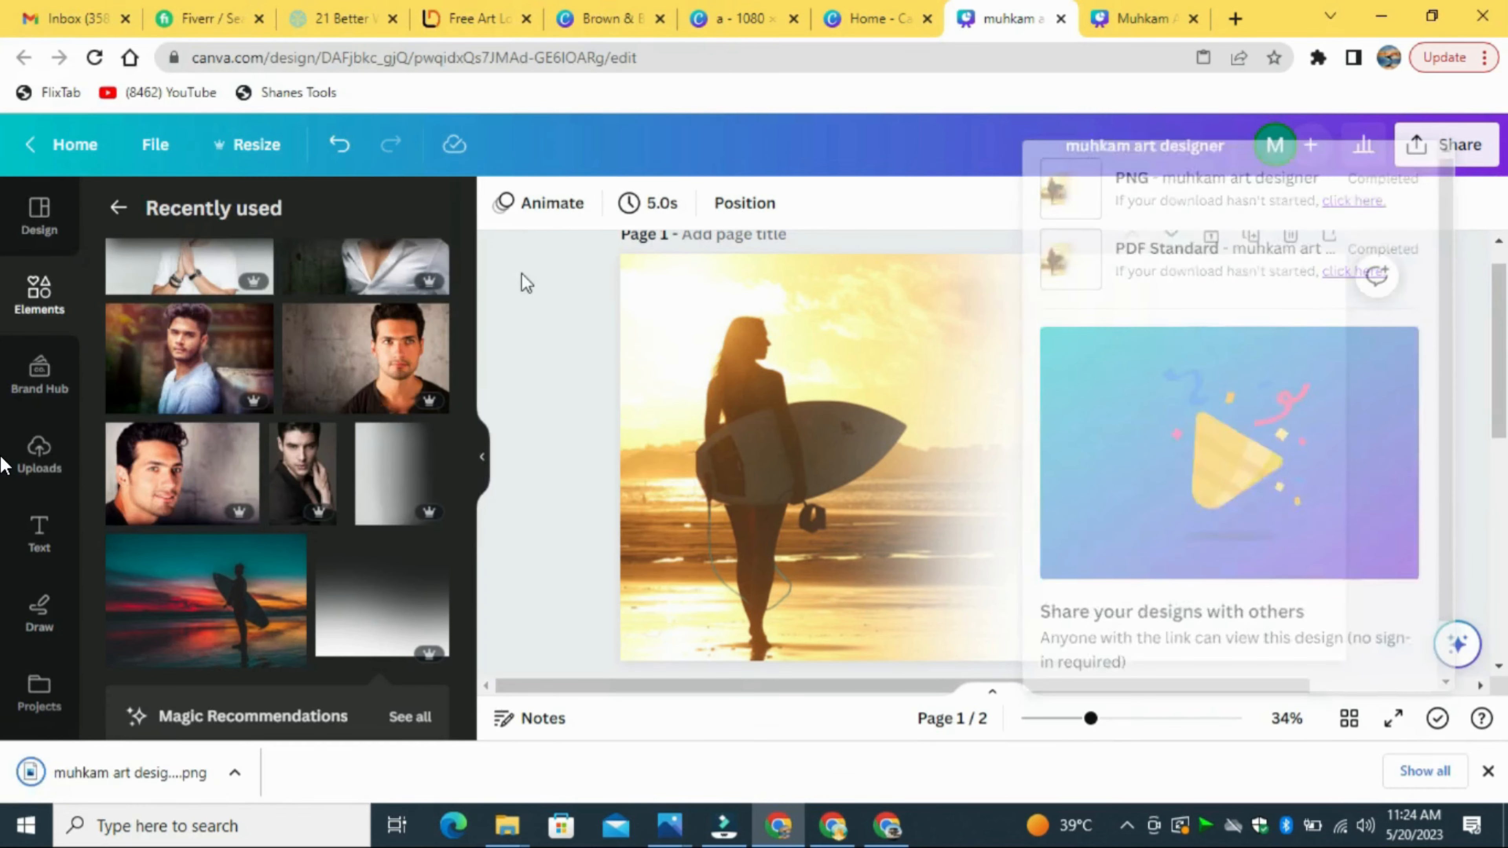
# Step: Download only page 2 as a PNG and save the file to the computer
pyautogui.scroll(-6, 521, 272)
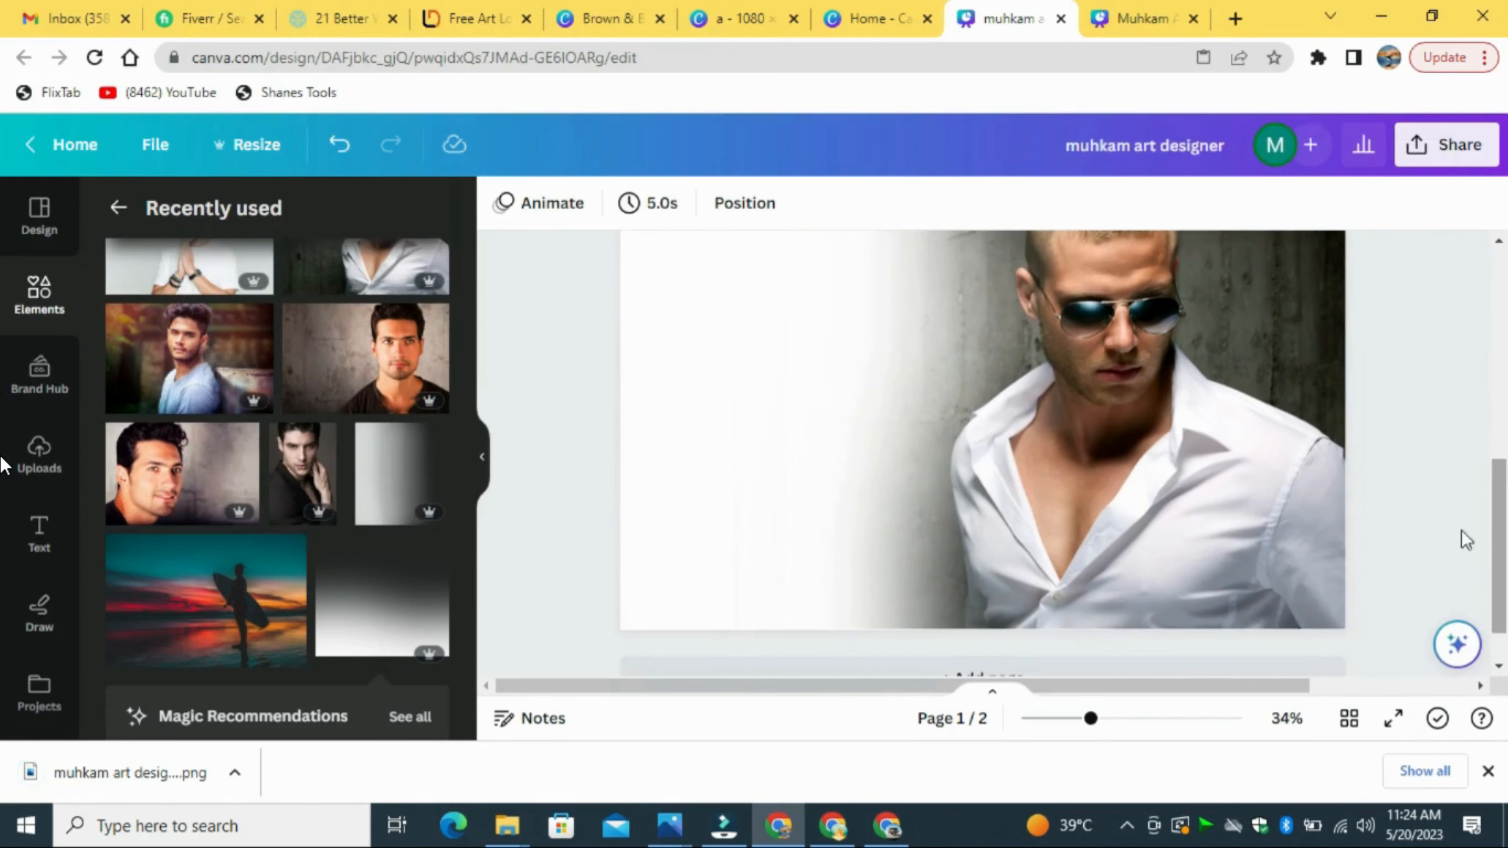
pyautogui.click(1282, 362)
pyautogui.click(1446, 145)
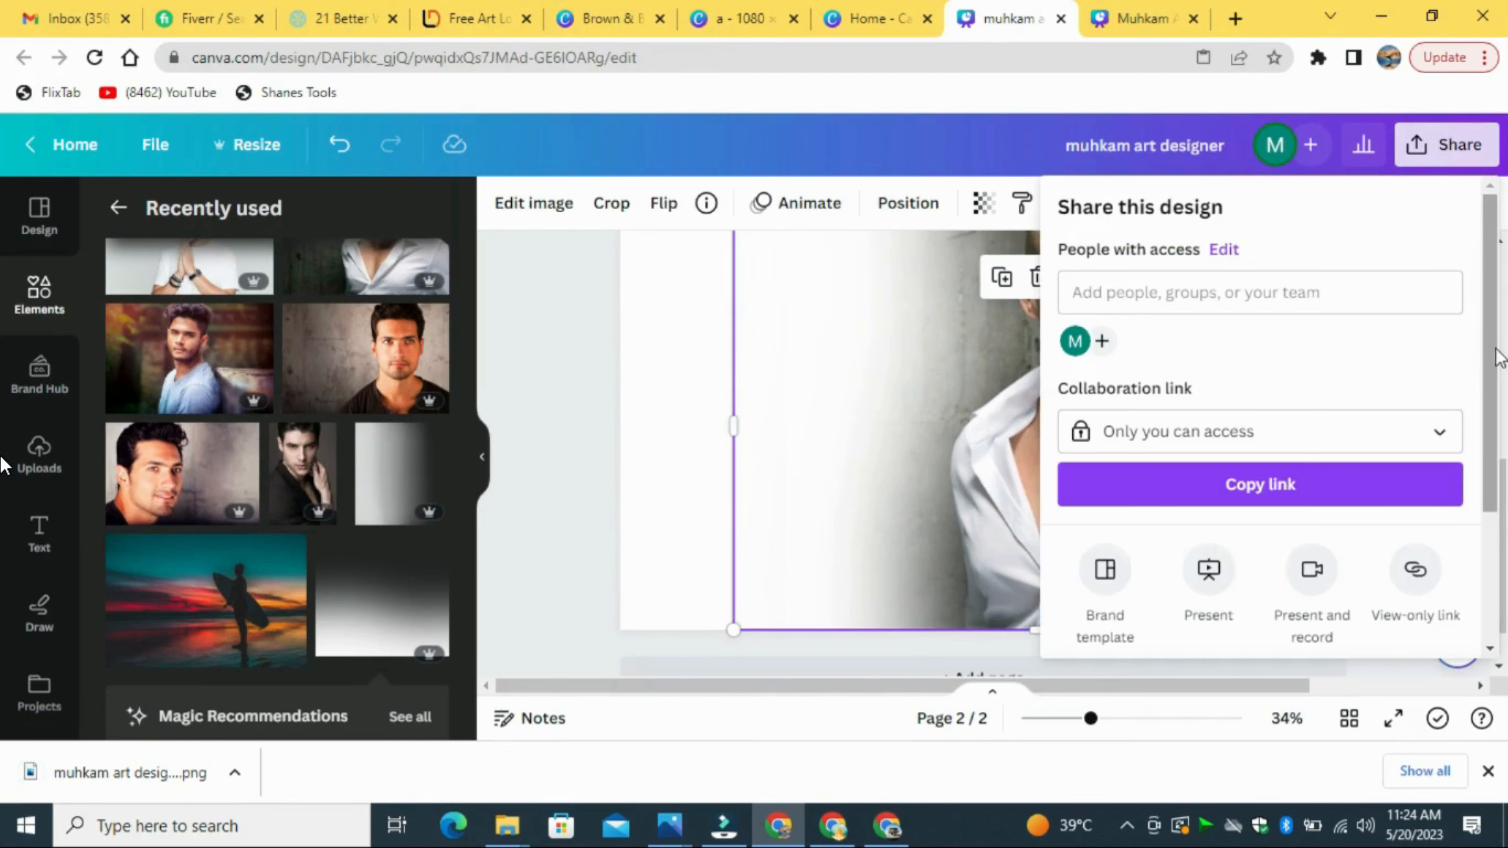
pyautogui.scroll(-5, 1484, 416)
pyautogui.click(1355, 504)
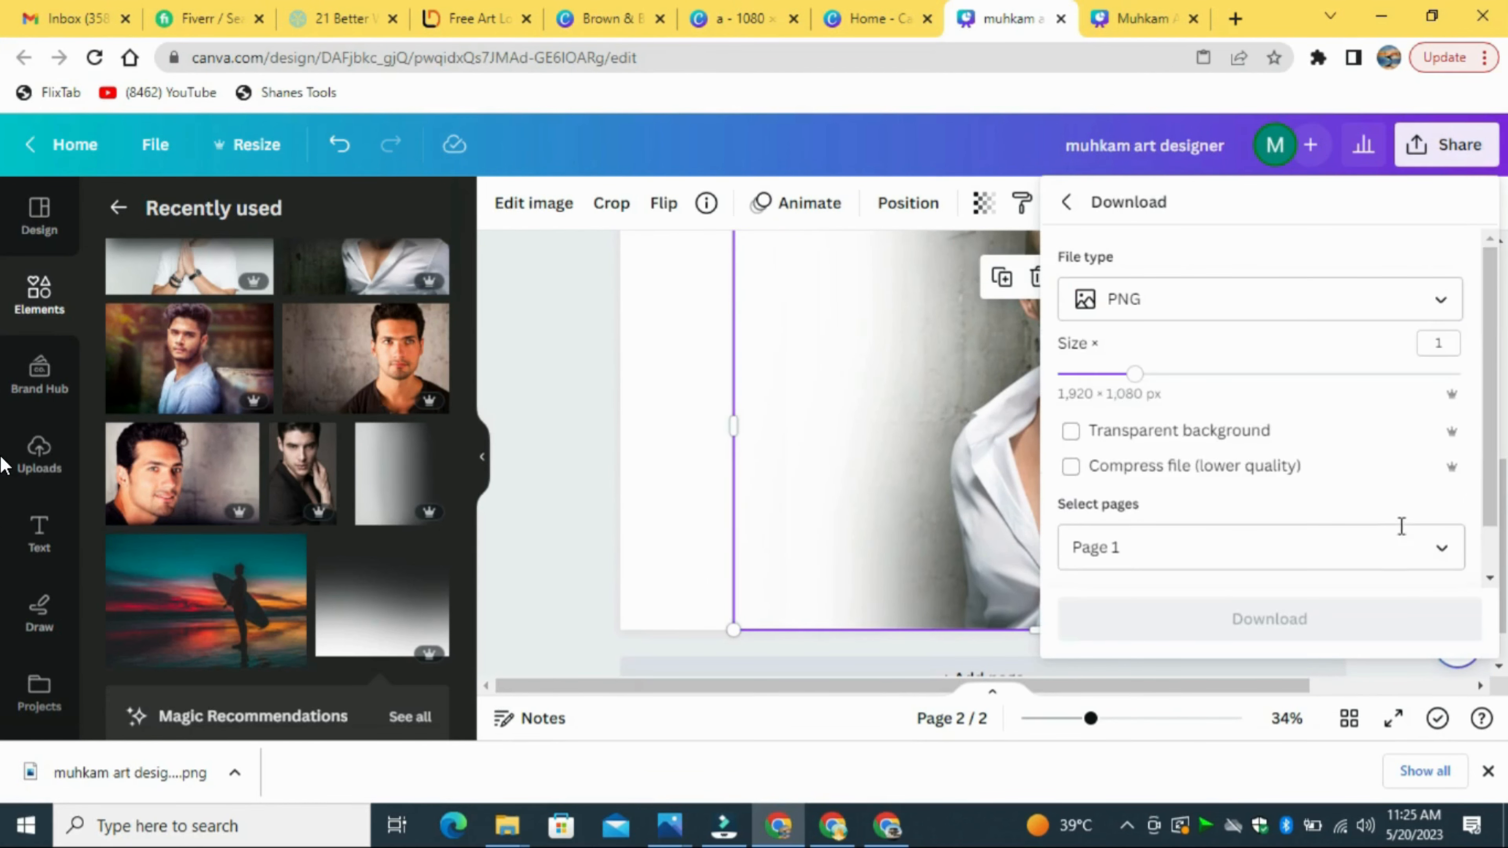
pyautogui.click(1440, 547)
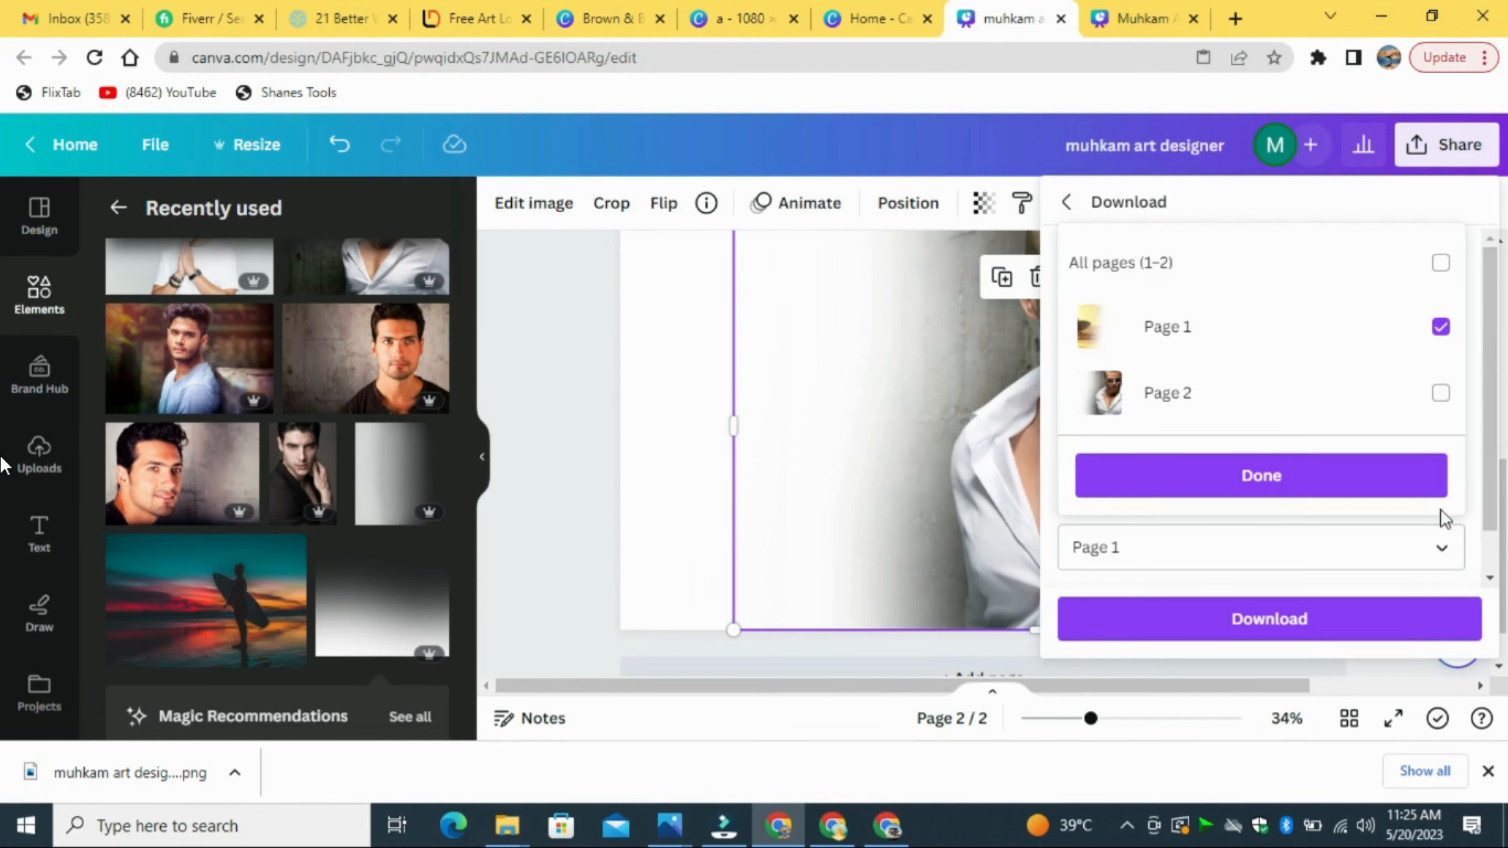
pyautogui.click(1448, 333)
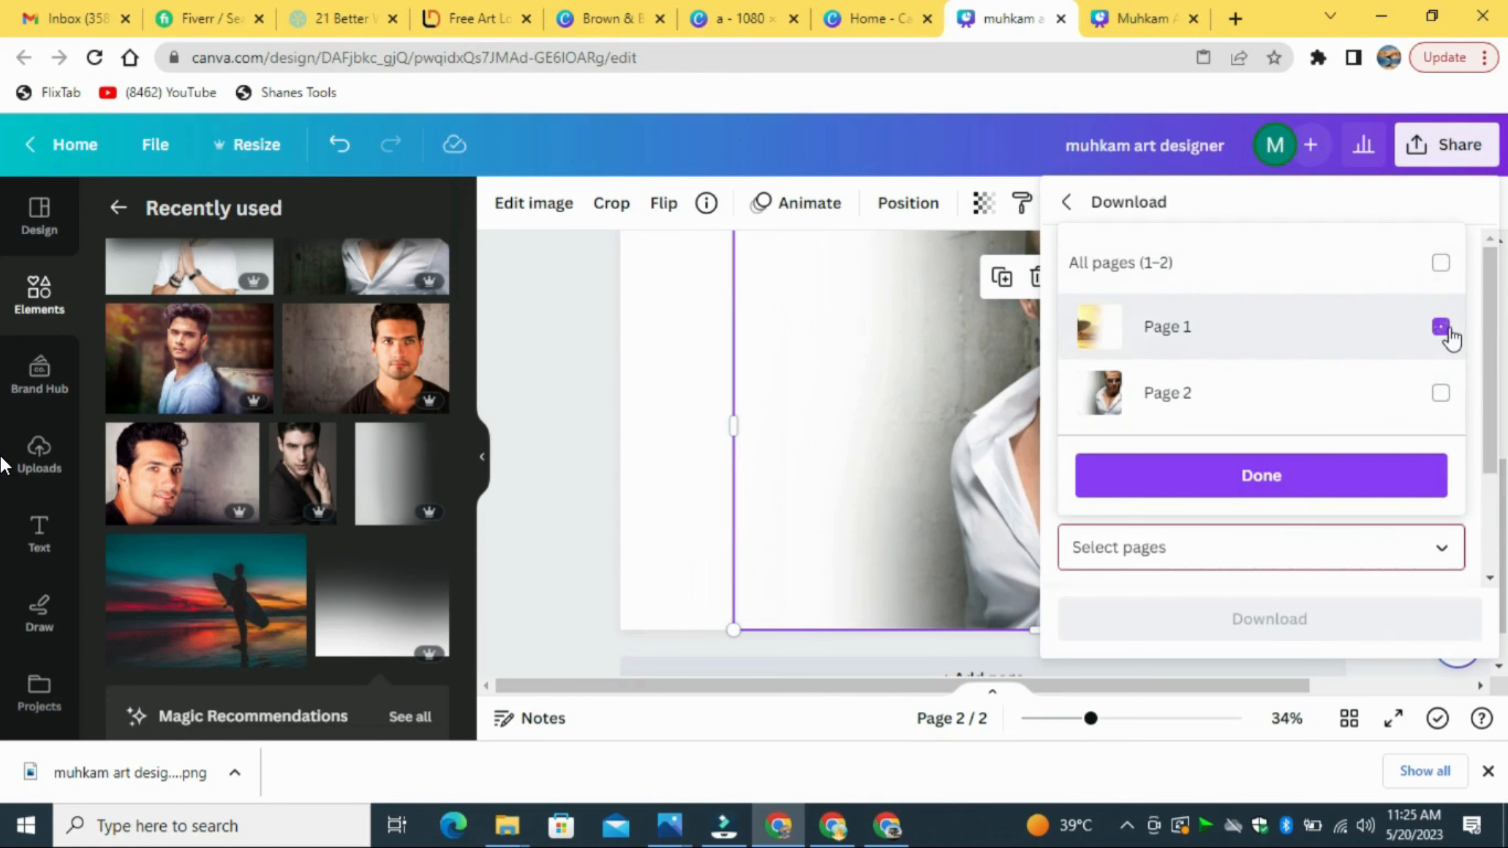
pyautogui.click(1336, 475)
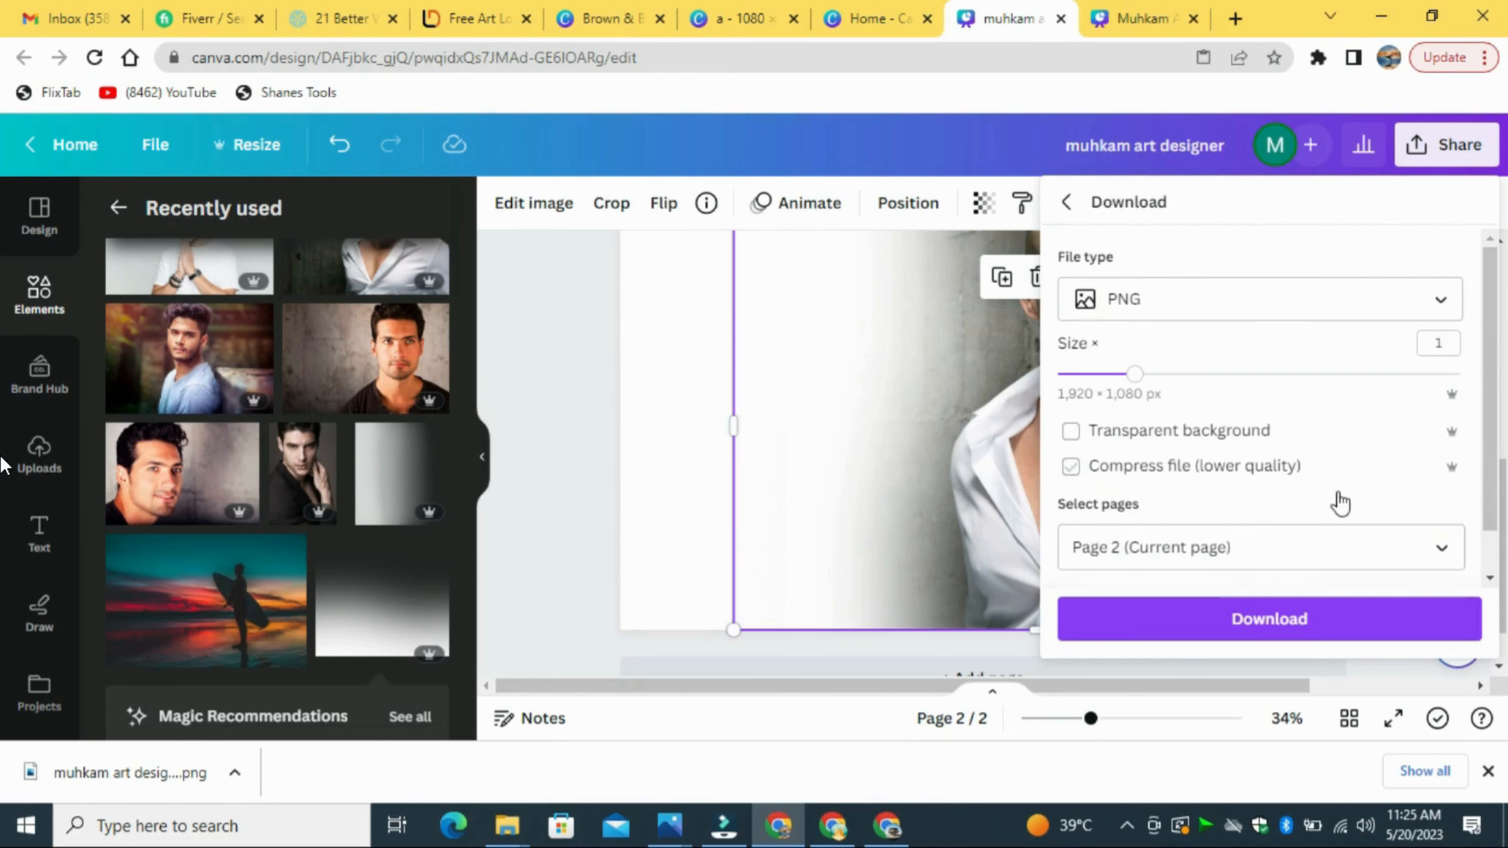
pyautogui.click(1299, 619)
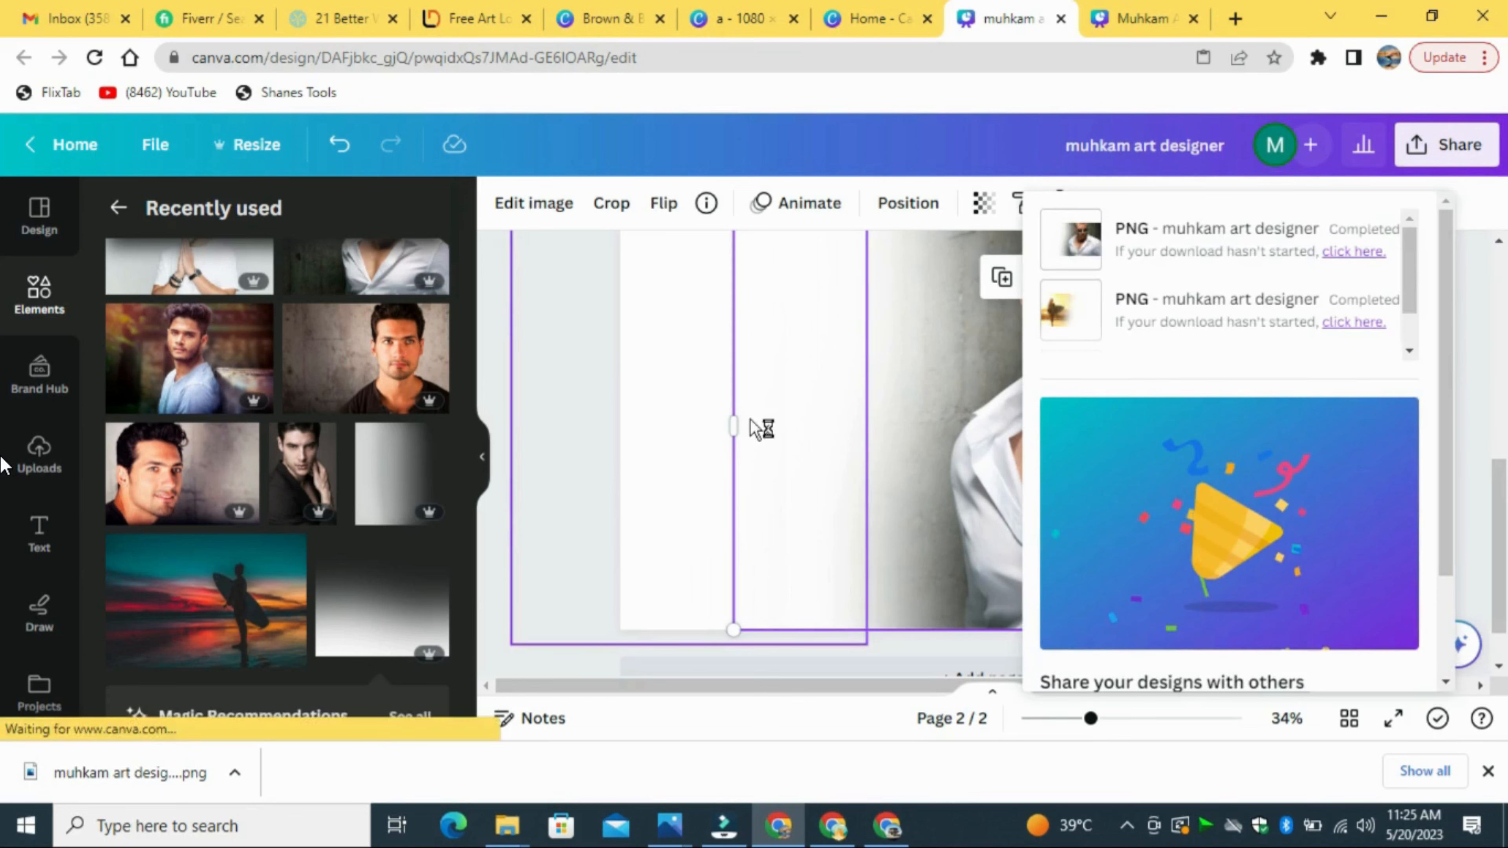
pyautogui.click(534, 493)
pyautogui.click(518, 337)
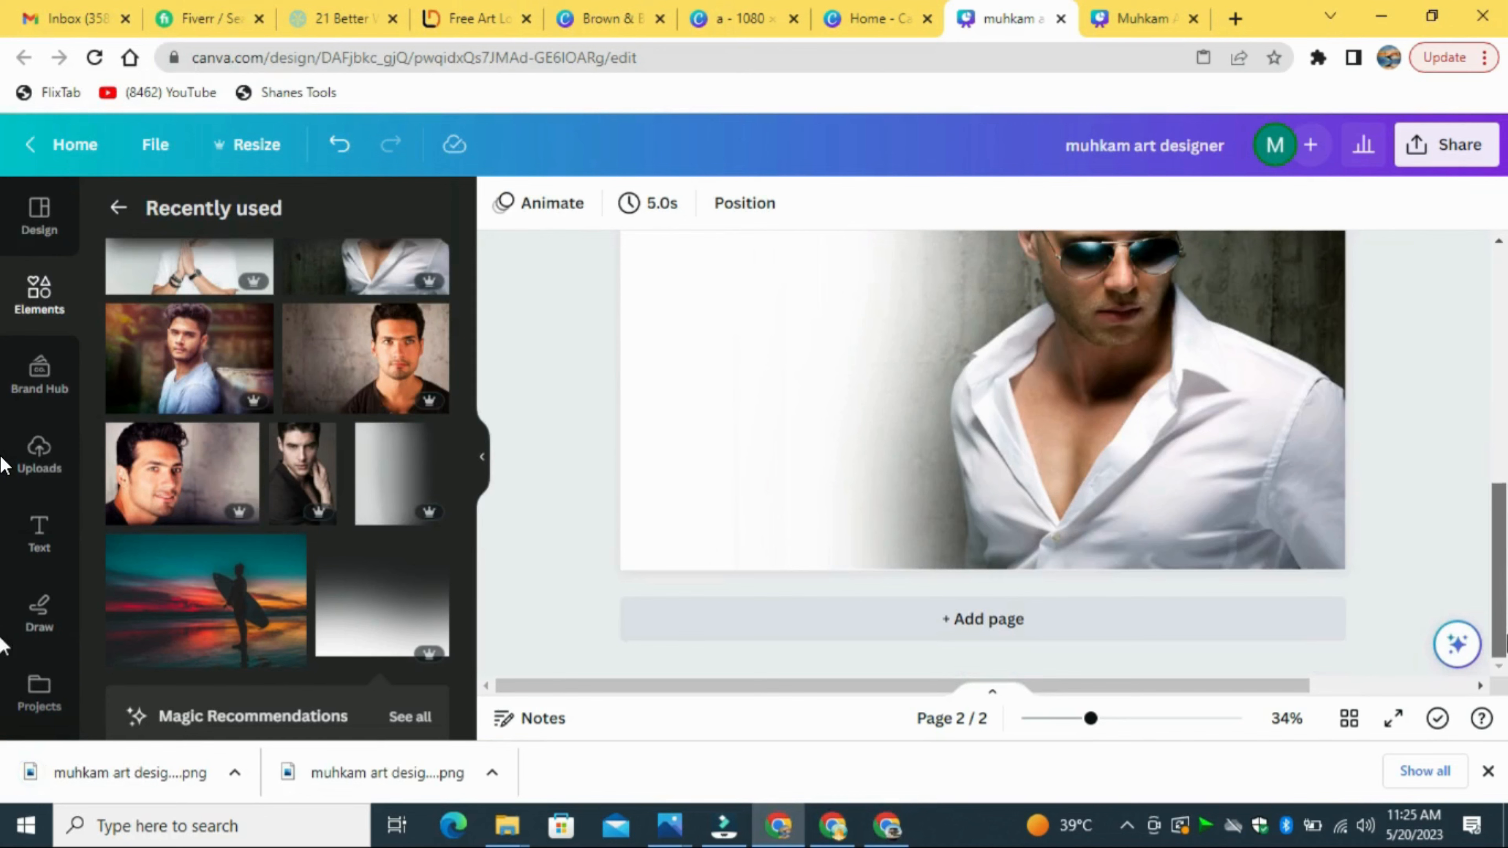
# Step: Add a blank third page and upload the exported page 2 PNG to the design's image uploads
pyautogui.click(1131, 632)
pyautogui.scroll(-3, 1501, 540)
pyautogui.moveTo(1501, 532)
pyautogui.mouseDown()
pyautogui.moveTo(1501, 556)
pyautogui.moveTo(1501, 540)
pyautogui.mouseUp()
pyautogui.moveTo(315, 775); pyautogui.dragTo(207, 300)
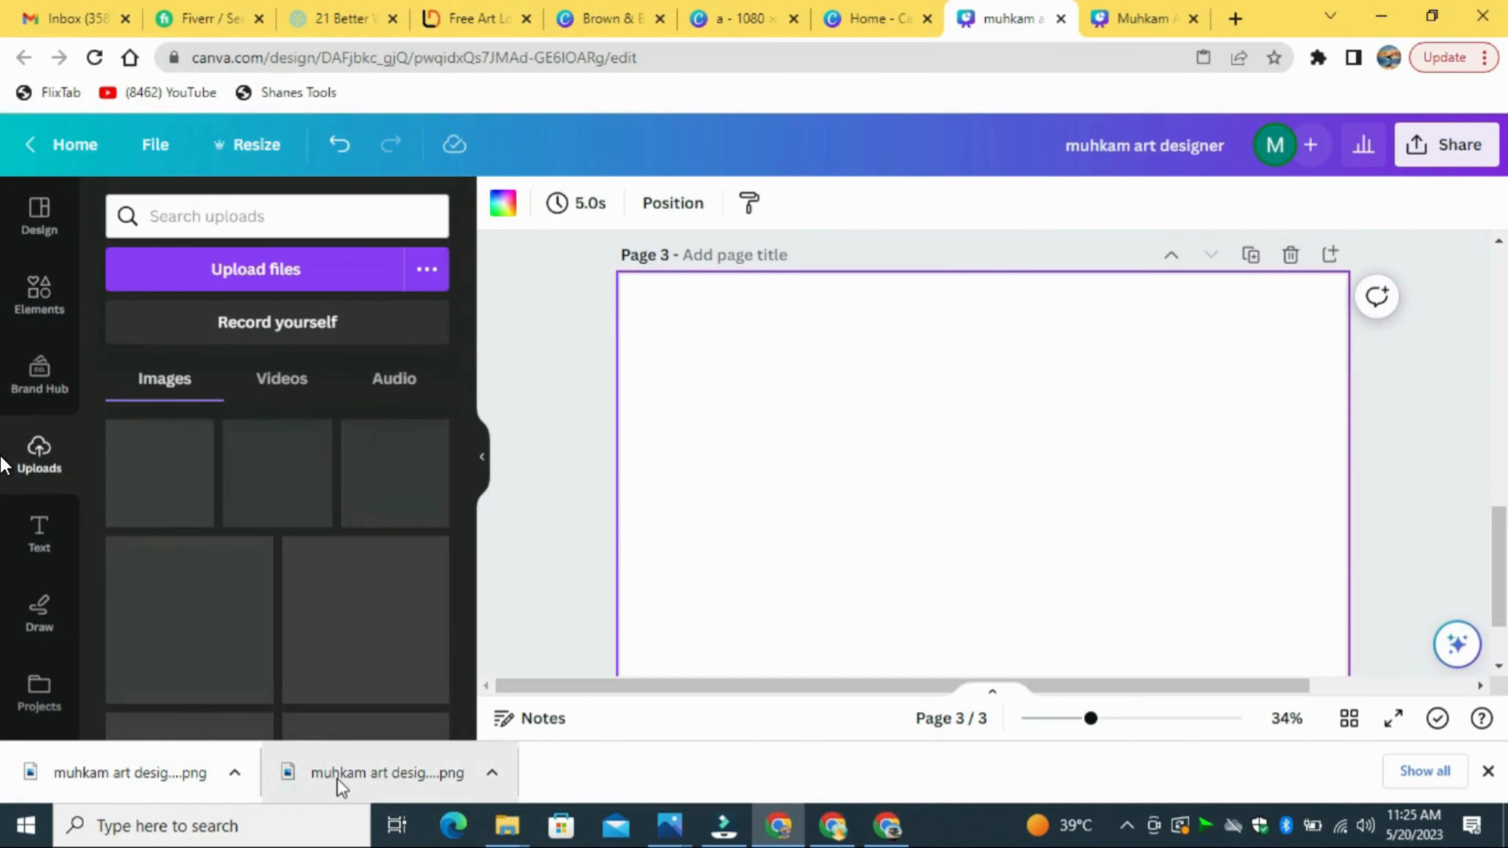
pyautogui.moveTo(338, 780); pyautogui.dragTo(228, 315)
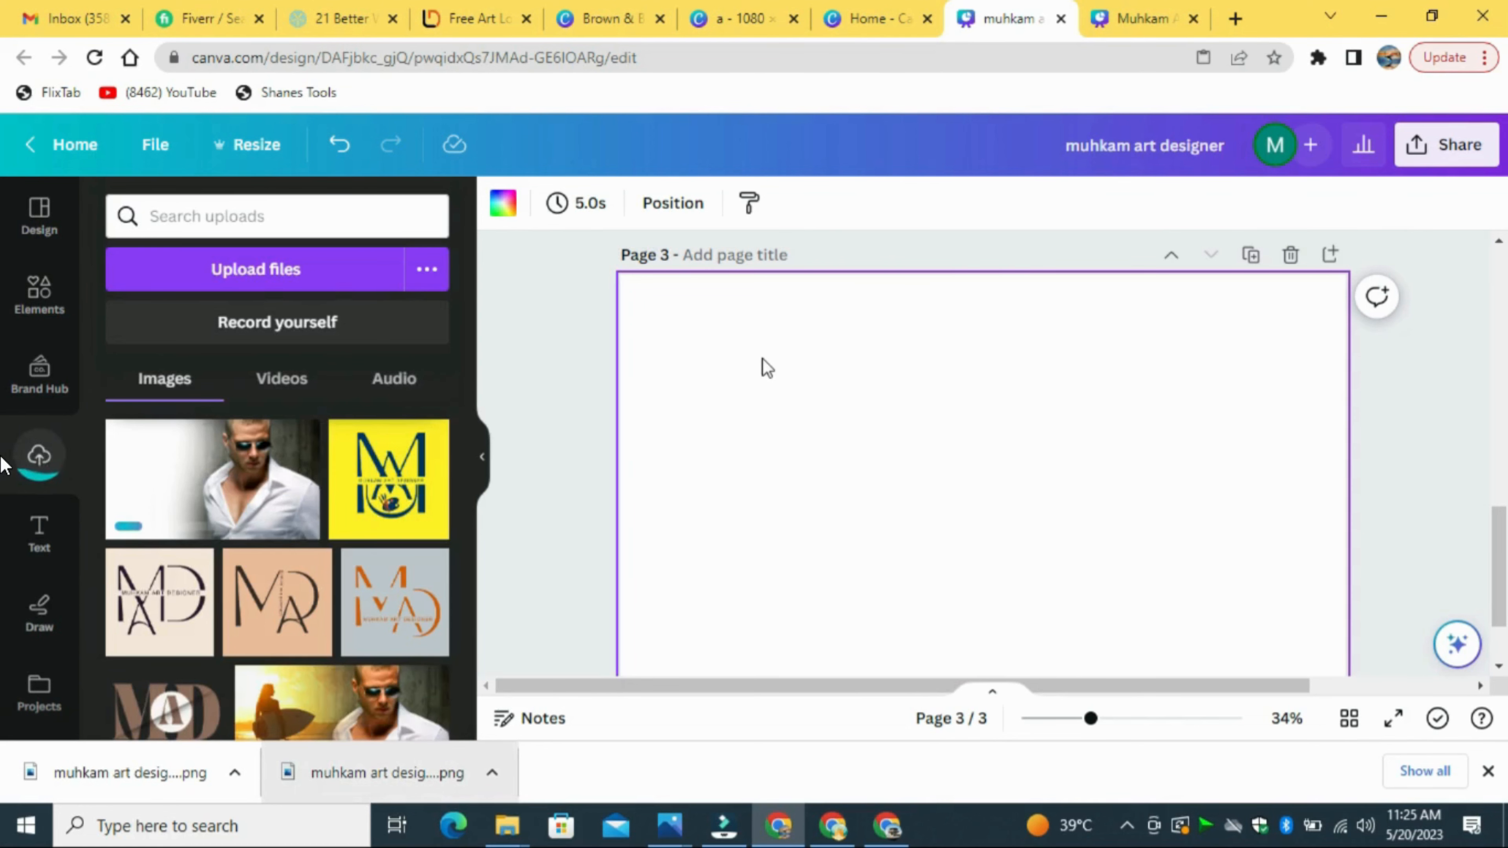
# Step: Place the uploaded male model image on page 3 and enlarge it to fill the whole page
pyautogui.click(222, 515)
pyautogui.moveTo(919, 542); pyautogui.dragTo(1011, 493)
pyautogui.scroll(-2, 1003, 517)
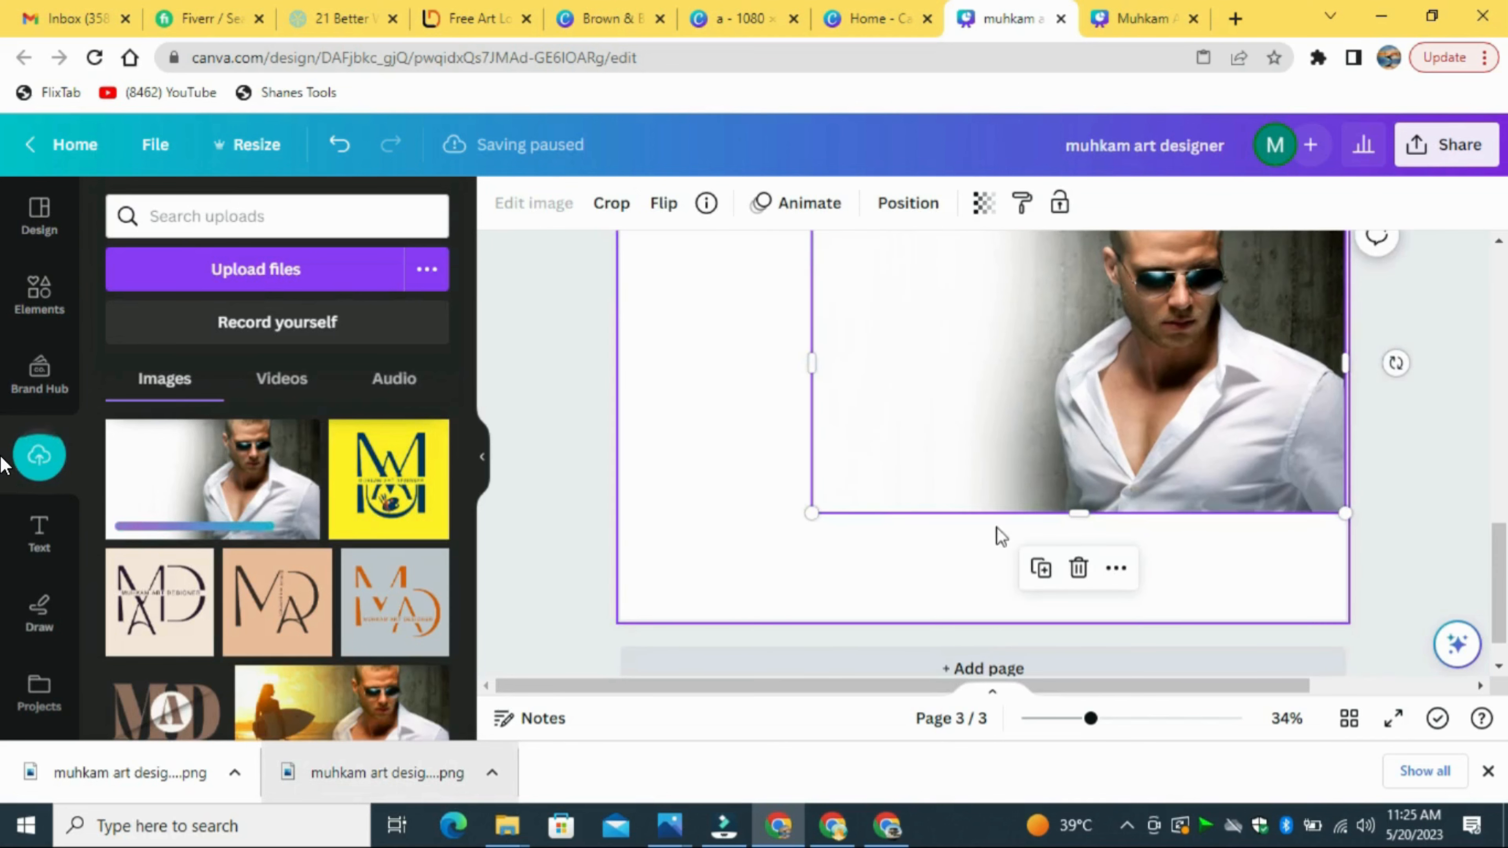
pyautogui.moveTo(812, 514); pyautogui.dragTo(639, 648)
# Step: Add the exported surfer image to page 3 over the model image, align it to the upper-left corner and enlarge it to fill the page
pyautogui.click(198, 477)
pyautogui.scroll(2, 1413, 545)
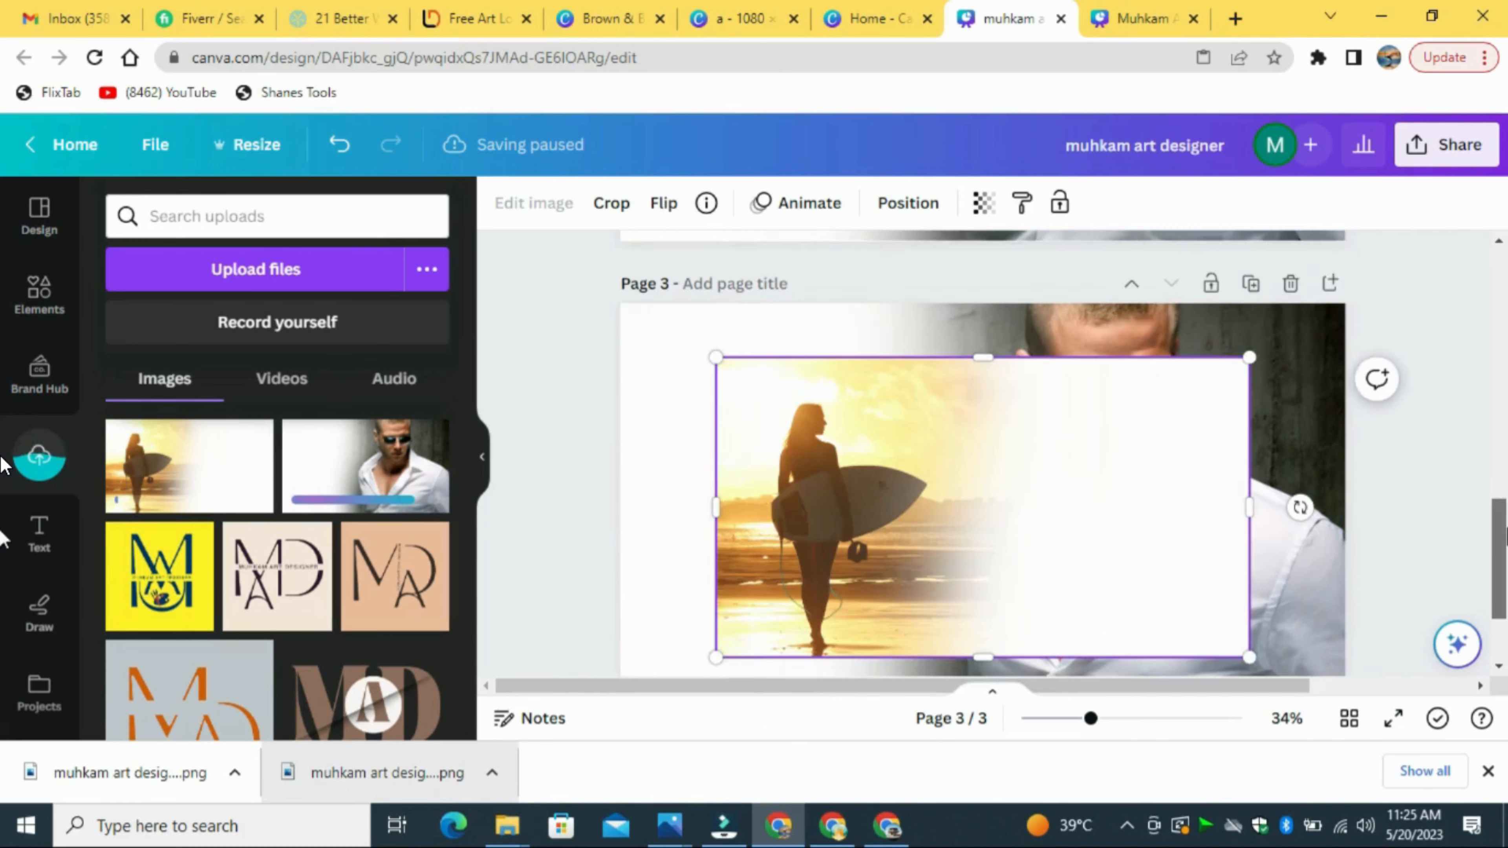
pyautogui.moveTo(975, 478); pyautogui.dragTo(935, 460)
pyautogui.scroll(-2, 934, 460)
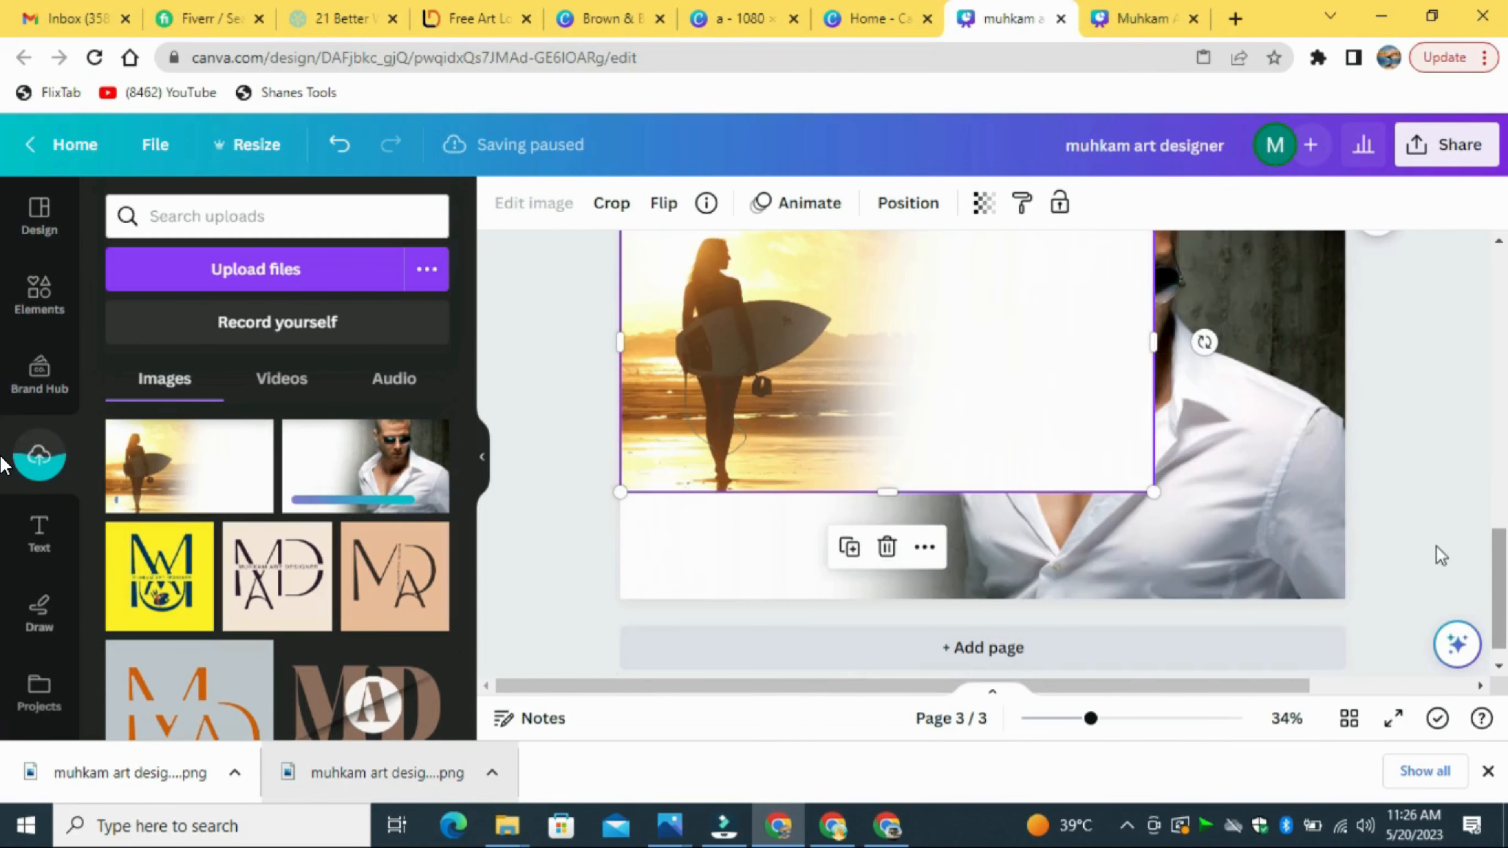
pyautogui.moveTo(1160, 488); pyautogui.dragTo(1349, 595)
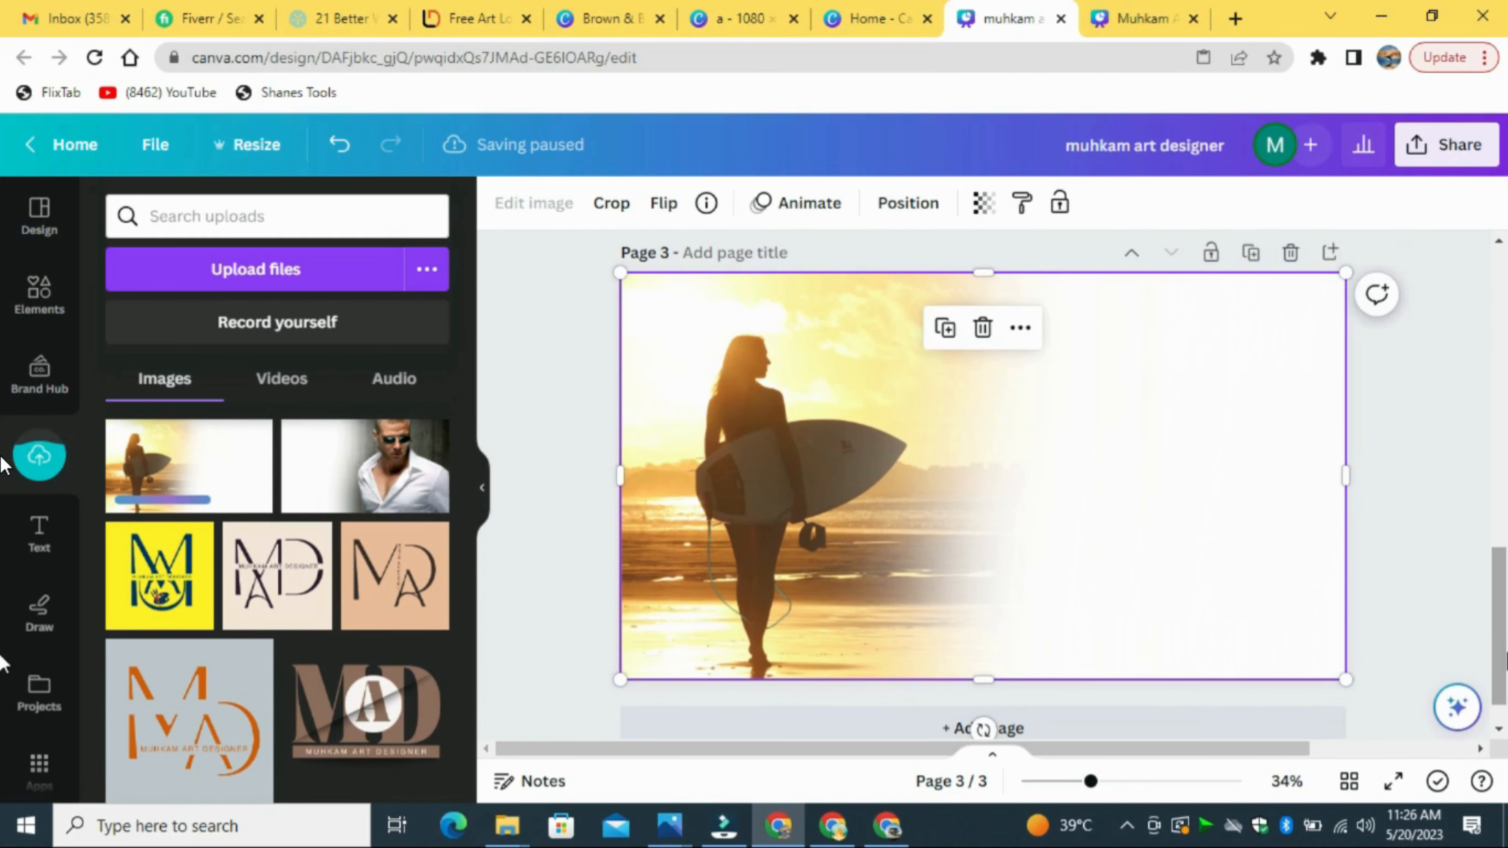
# Step: Set the transparency of the surfer image on page 3 to 50 so the model image shows through
pyautogui.click(983, 203)
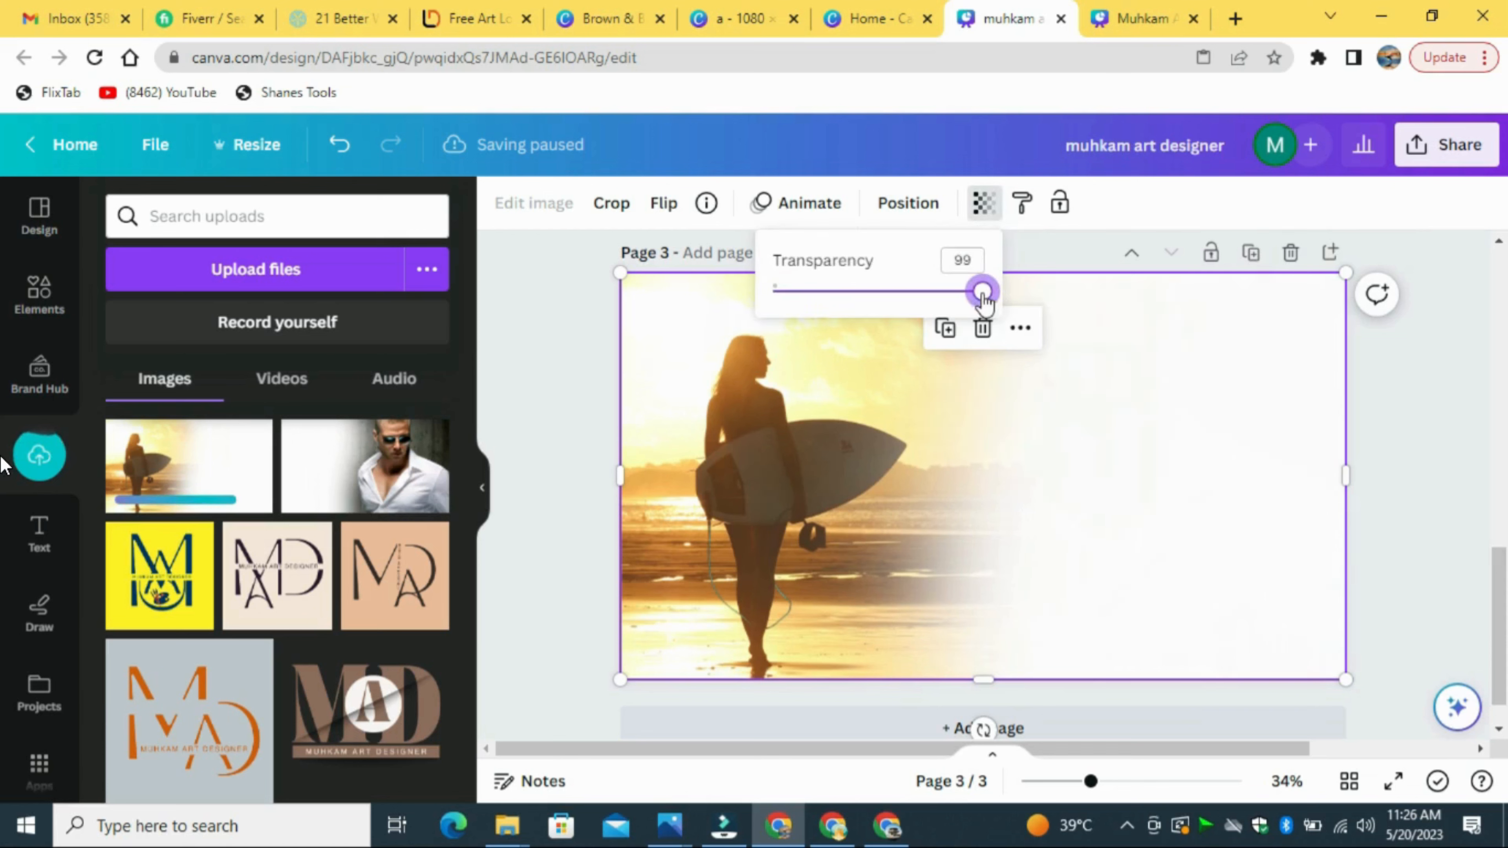
pyautogui.moveTo(977, 301); pyautogui.dragTo(880, 303)
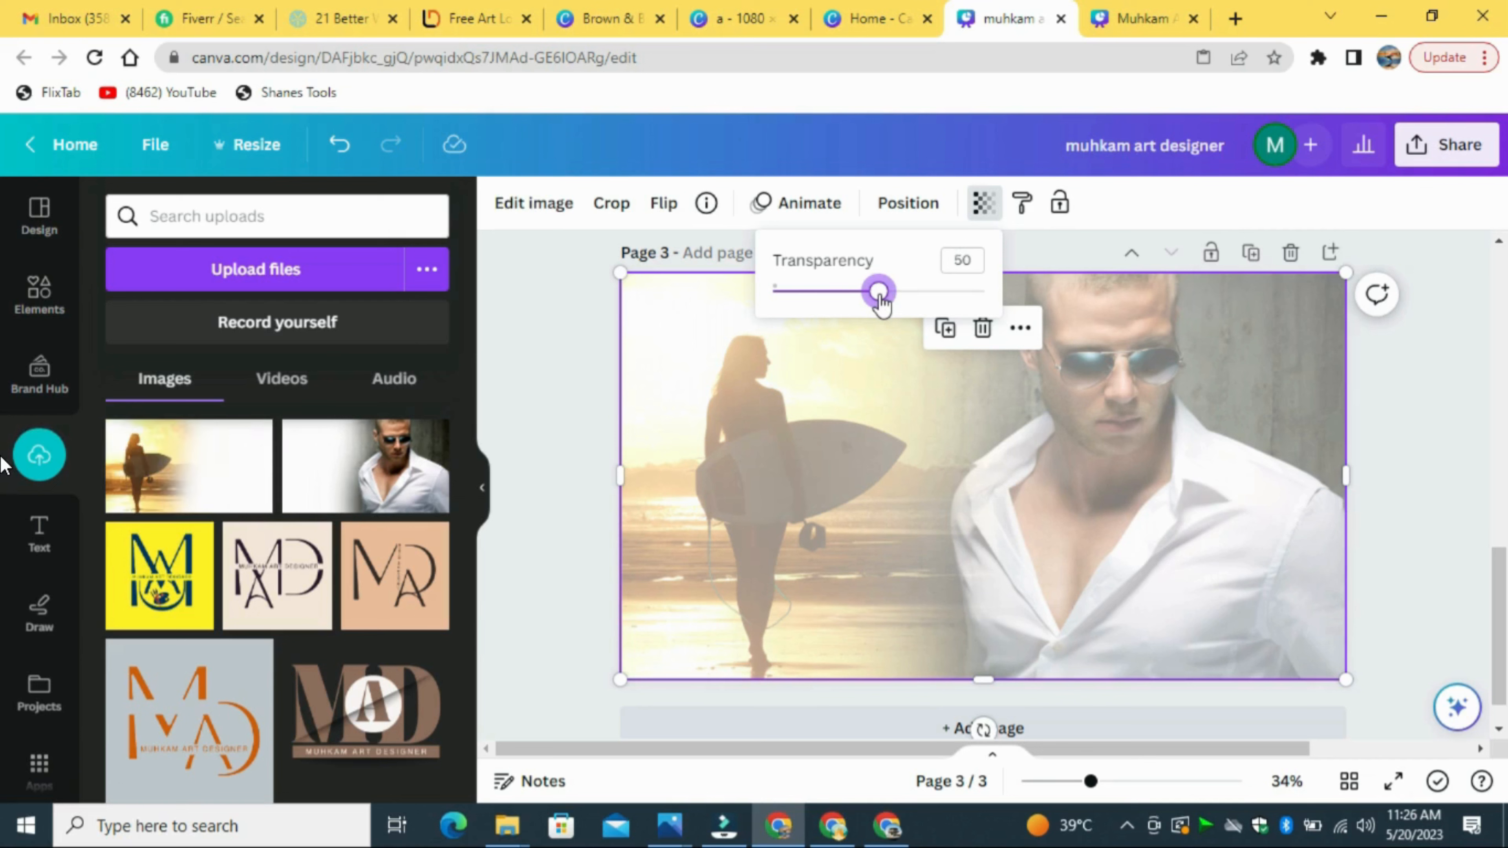
pyautogui.click(1286, 360)
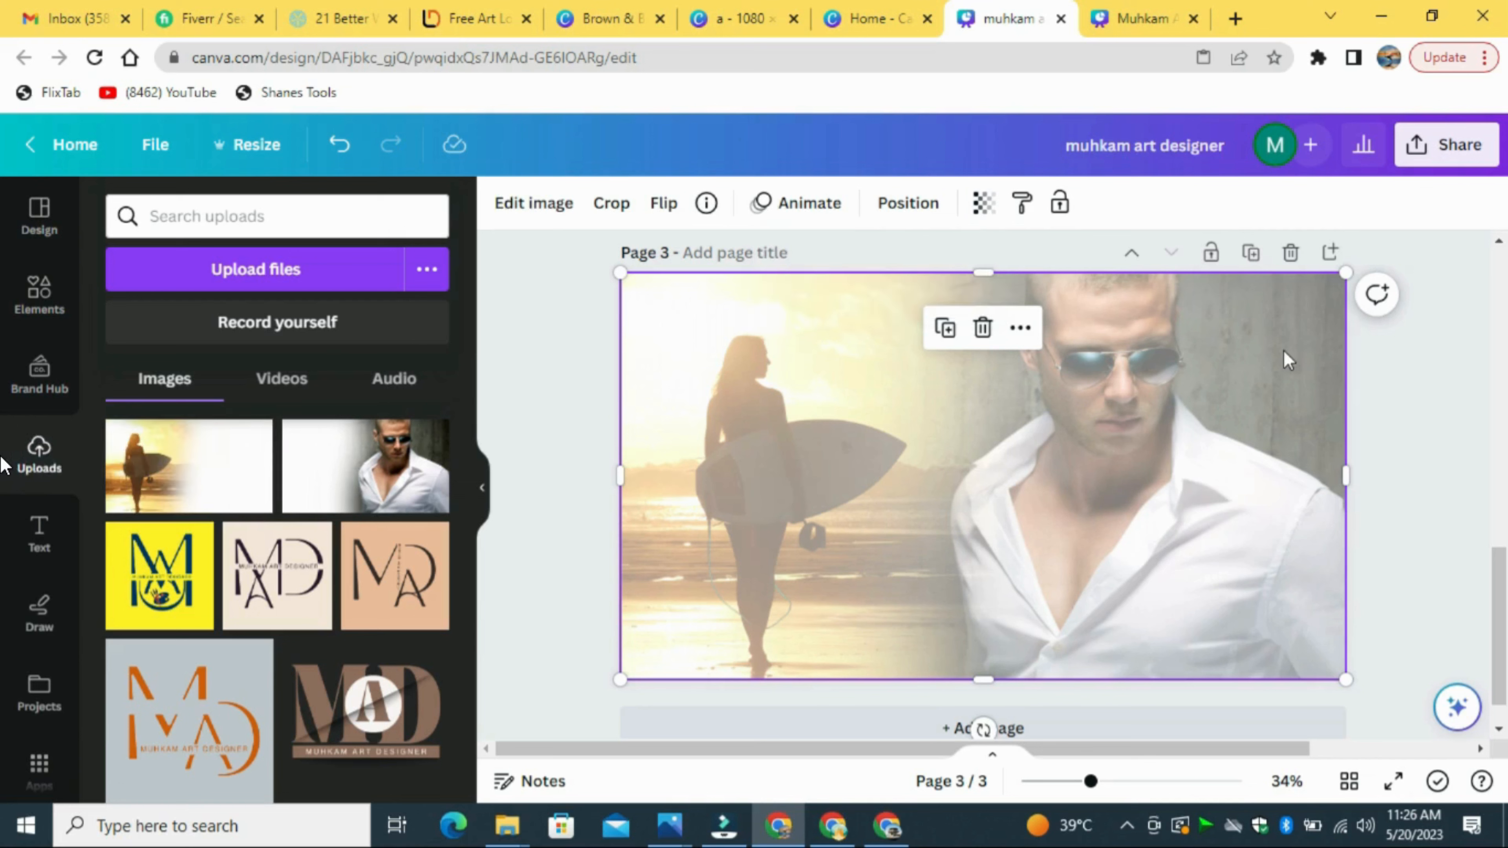
# Step: Download only page 3 of the design as a PNG
pyautogui.click(1478, 153)
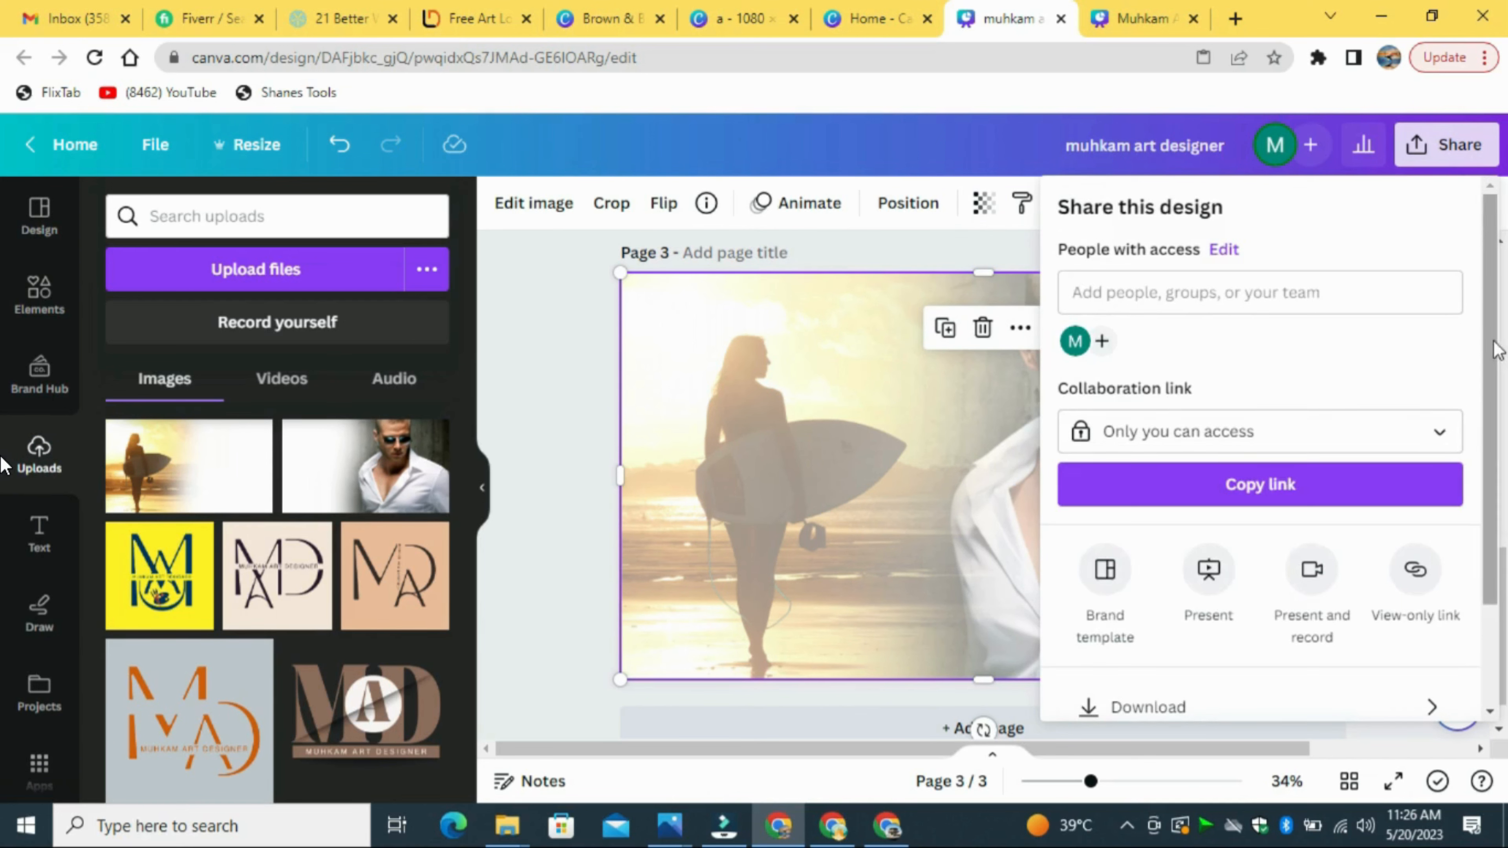
pyautogui.scroll(-3, 1472, 368)
pyautogui.click(1336, 585)
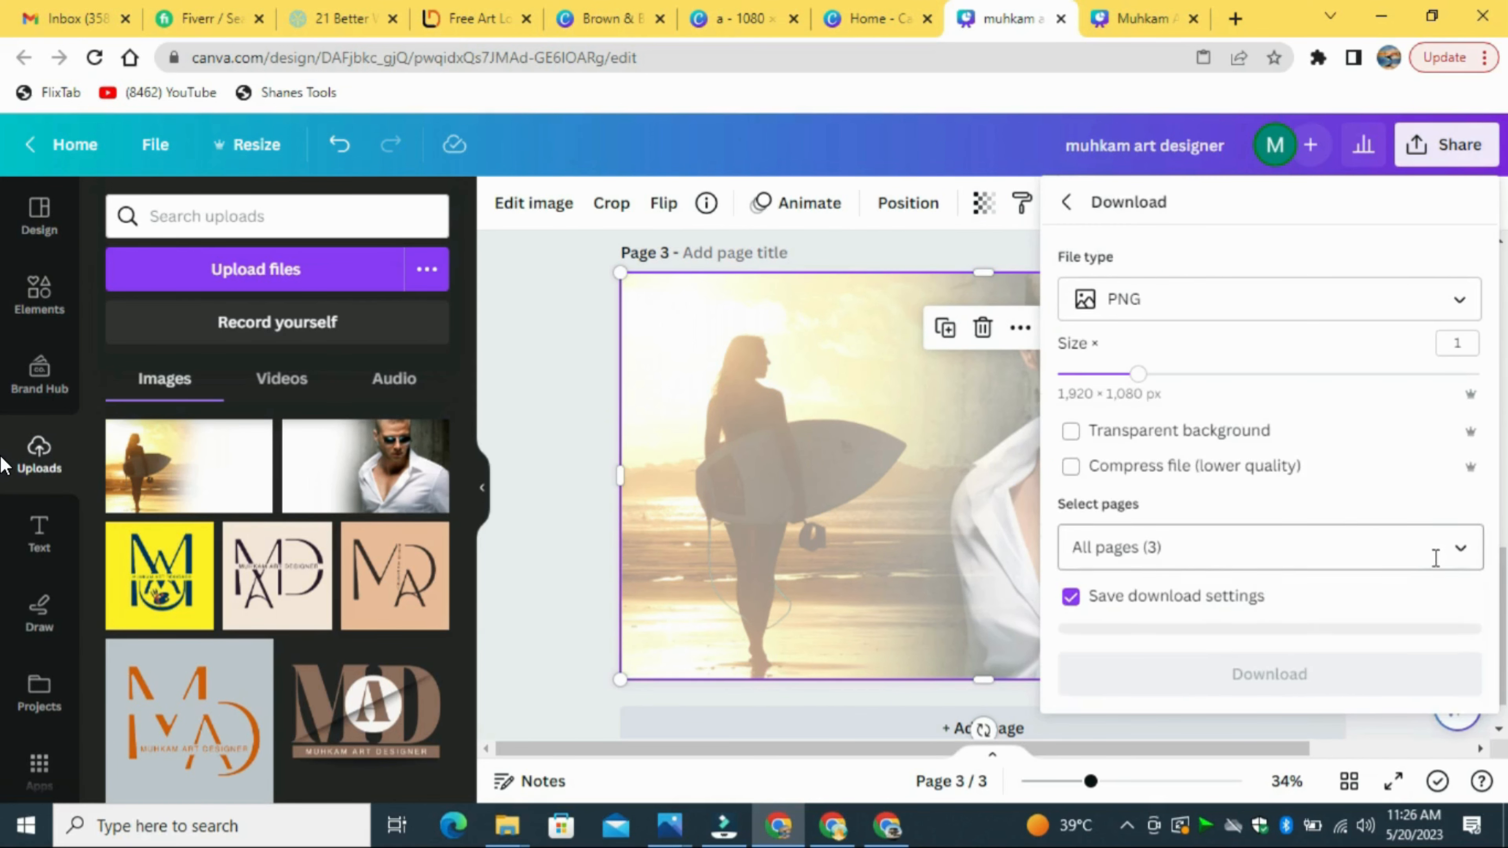
pyautogui.click(1457, 547)
pyautogui.click(1442, 196)
pyautogui.scroll(-1, 1449, 211)
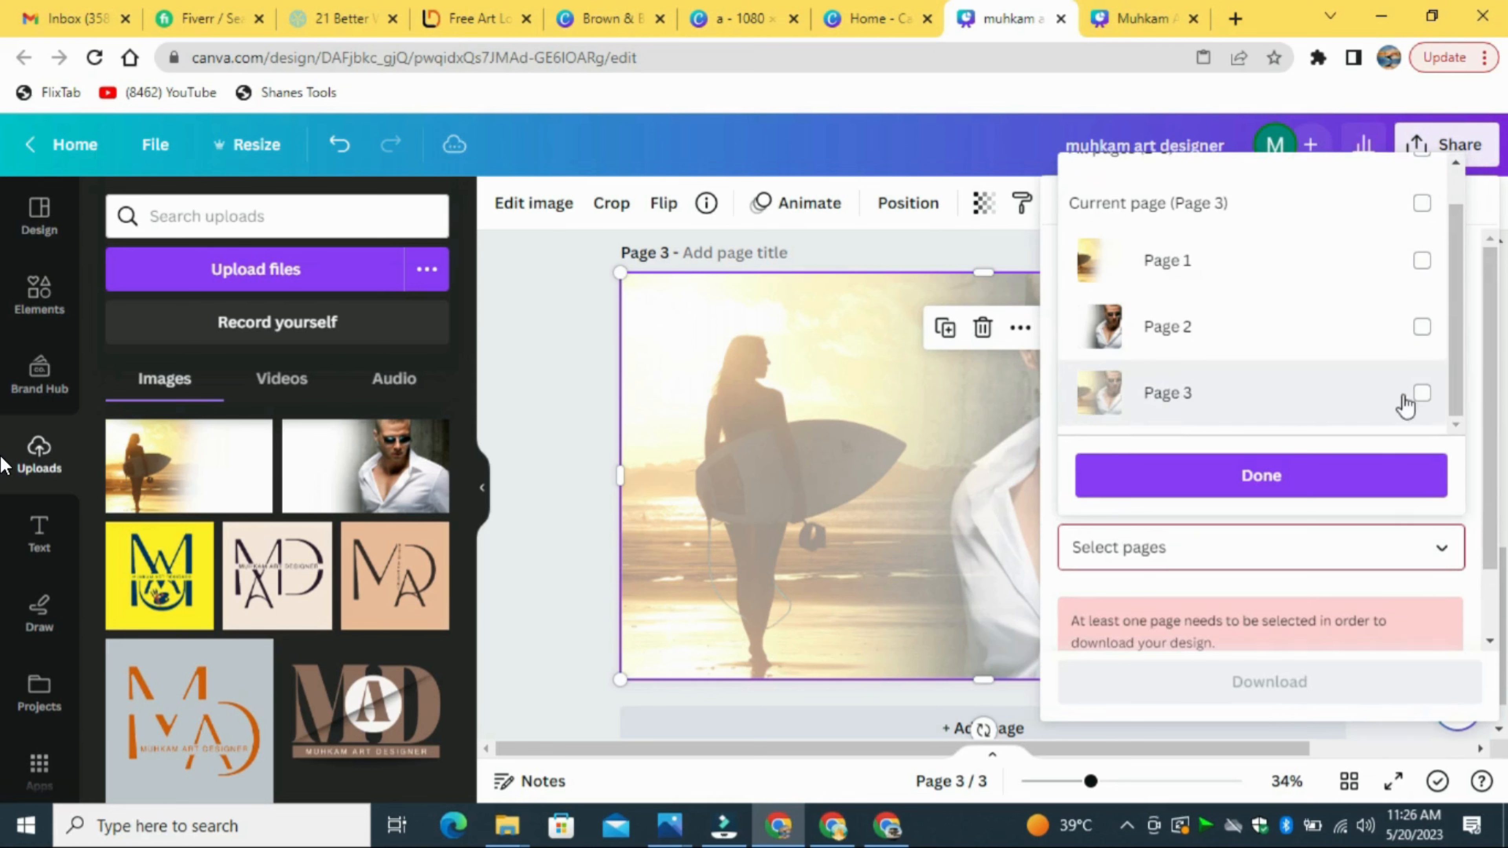
pyautogui.click(1422, 392)
pyautogui.click(1303, 478)
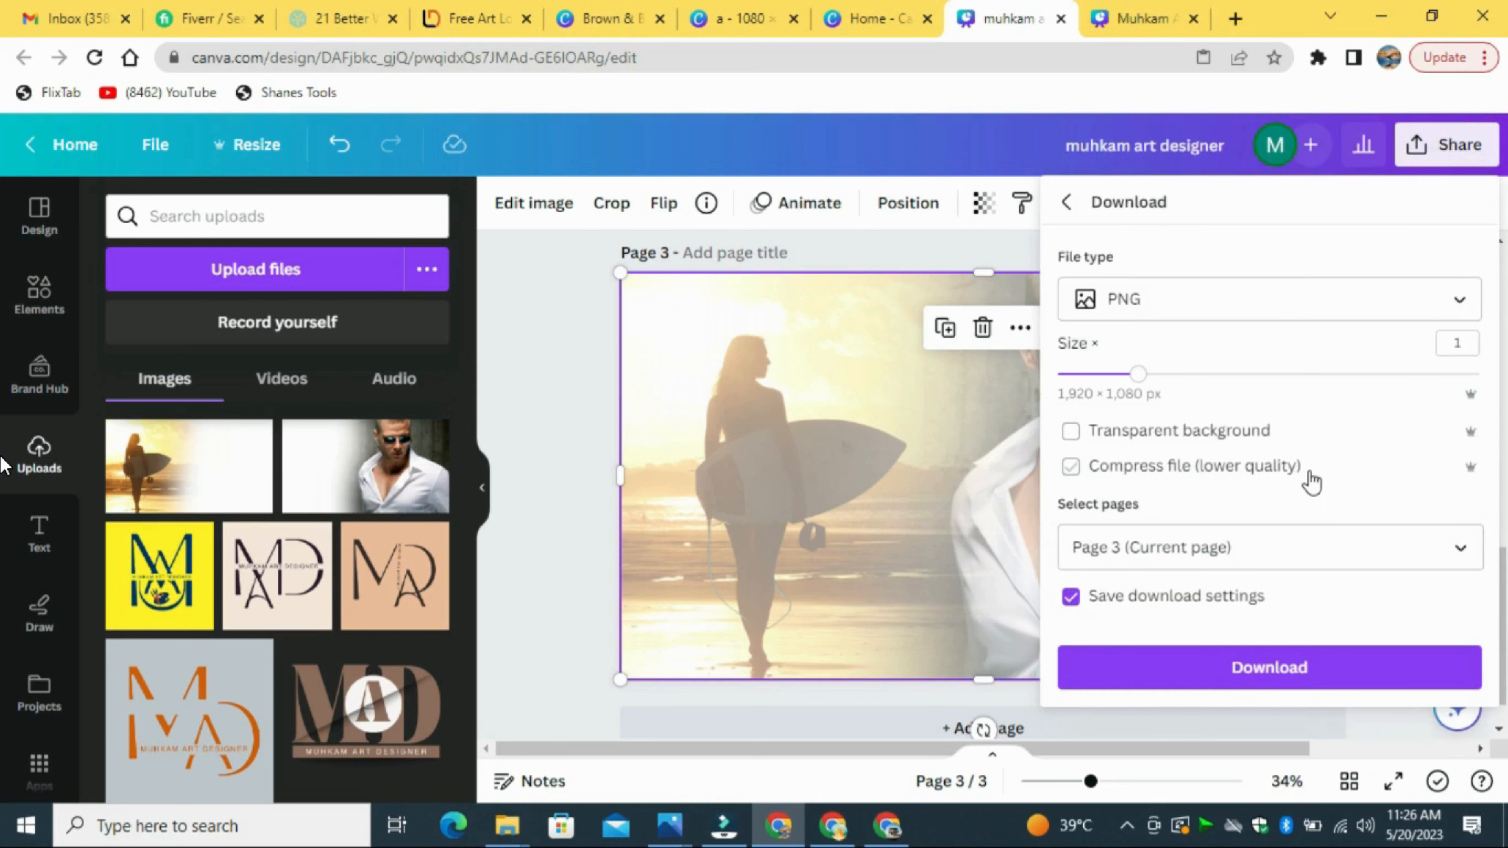
pyautogui.click(1280, 665)
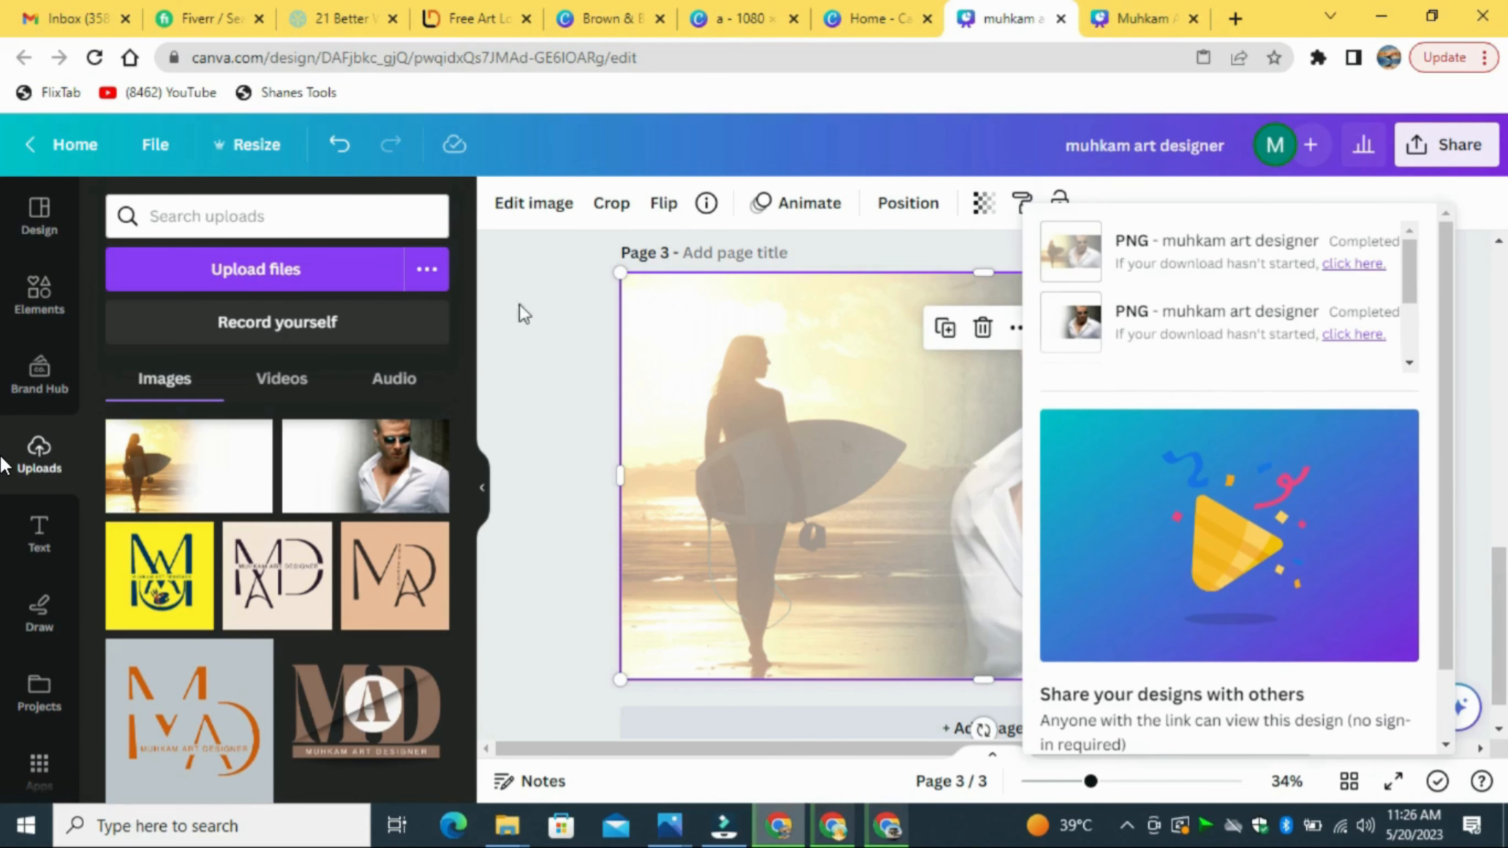
# Step: Upload the exported page 3 PNG to the design's image uploads and dismiss the download notices
pyautogui.click(549, 501)
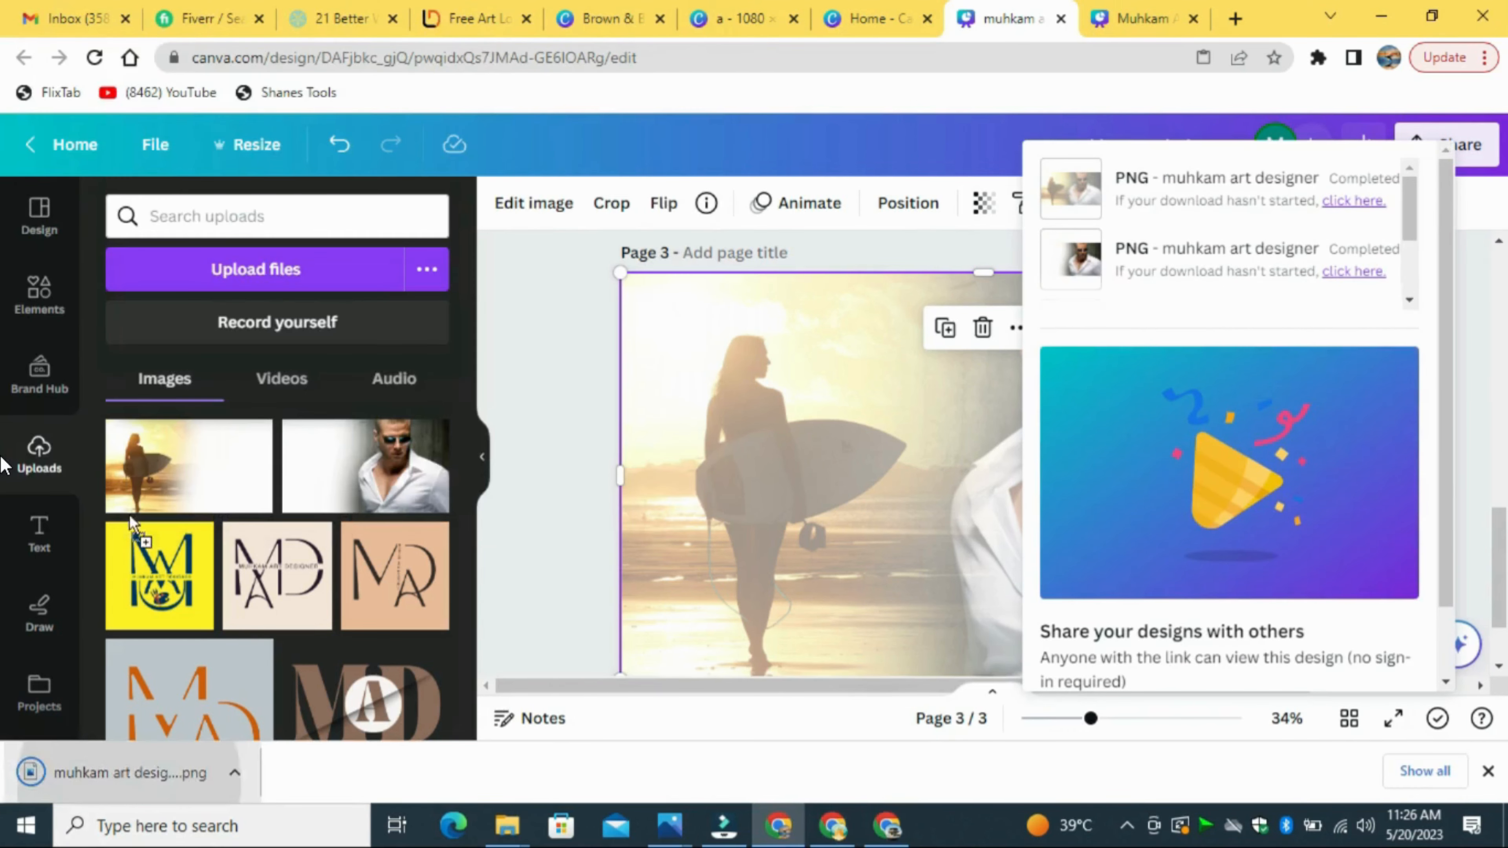
pyautogui.click(1495, 776)
pyautogui.click(552, 624)
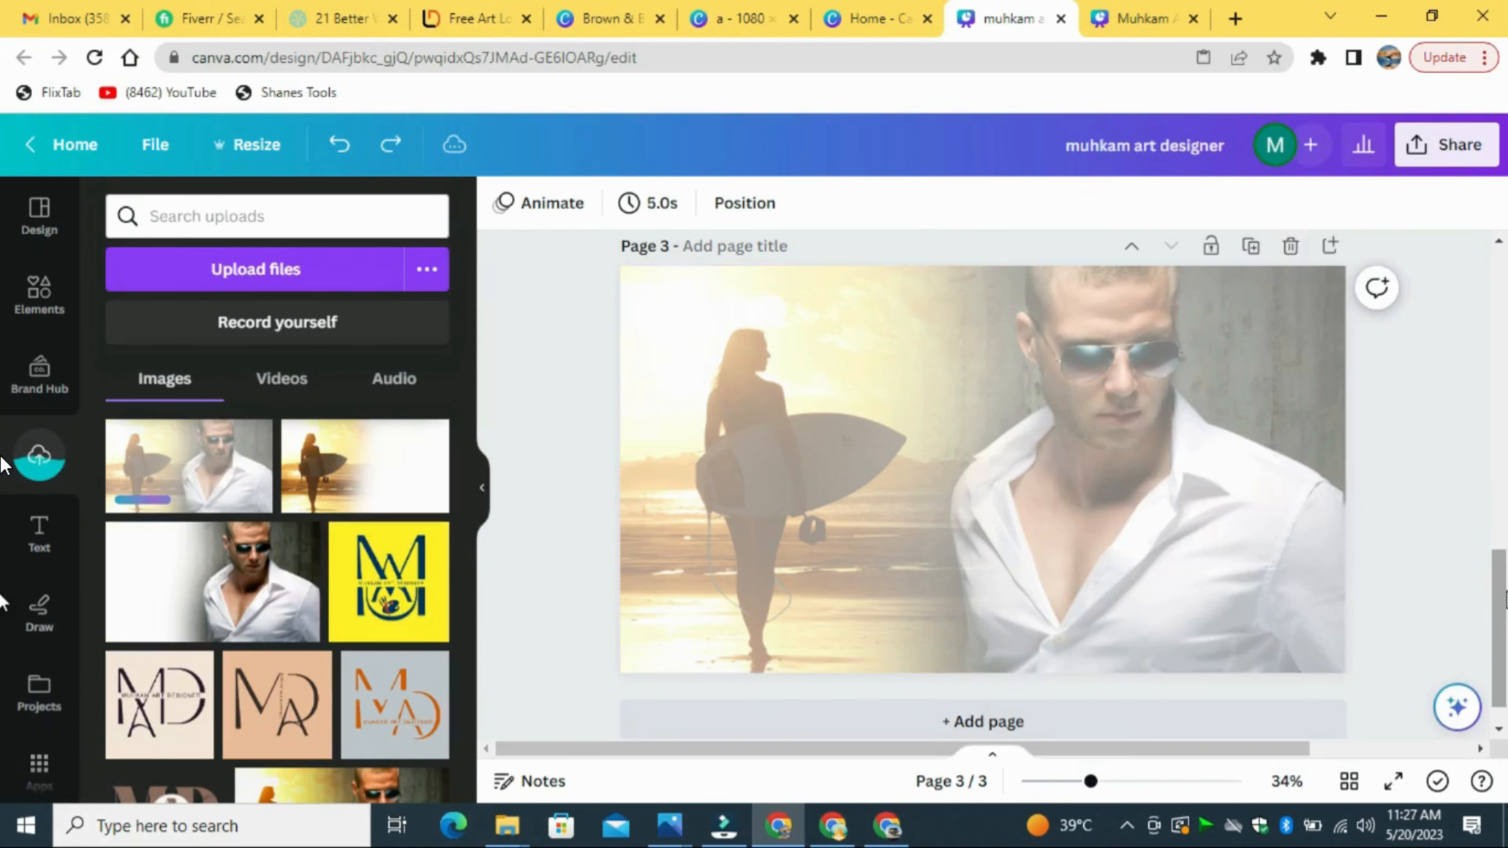
# Step: Add a blank fourth page, place the combined page 3 image on it and enlarge it to fill the page at 1,920 × 1,080
pyautogui.scroll(-1, 1092, 653)
pyautogui.click(1054, 695)
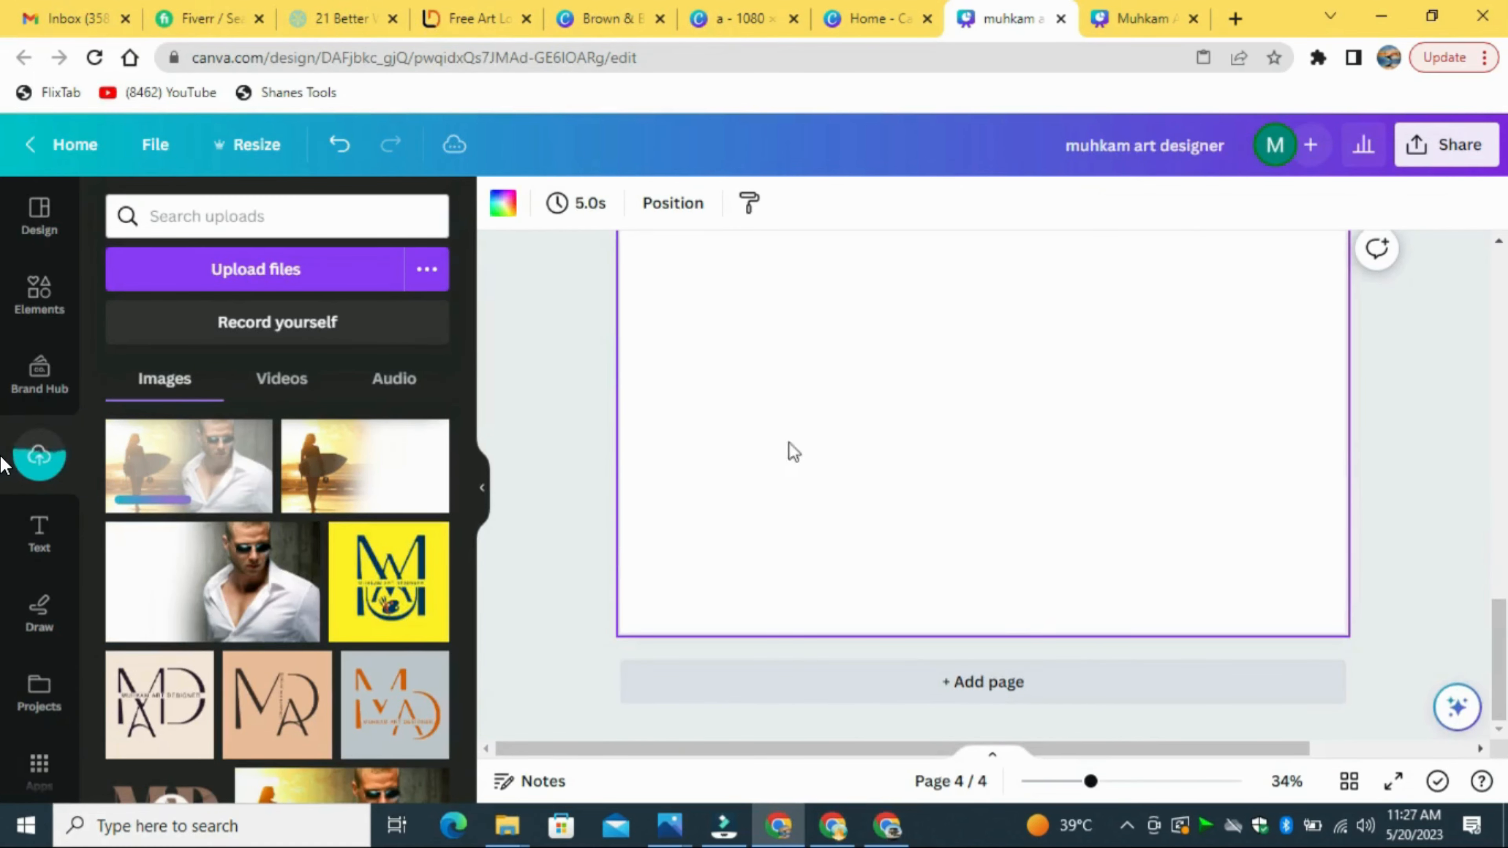
pyautogui.hotkey('ctrl', 'v')
pyautogui.moveTo(1502, 681); pyautogui.dragTo(1501, 668)
pyautogui.moveTo(1012, 536); pyautogui.dragTo(912, 482)
pyautogui.moveTo(1153, 576); pyautogui.dragTo(1345, 685)
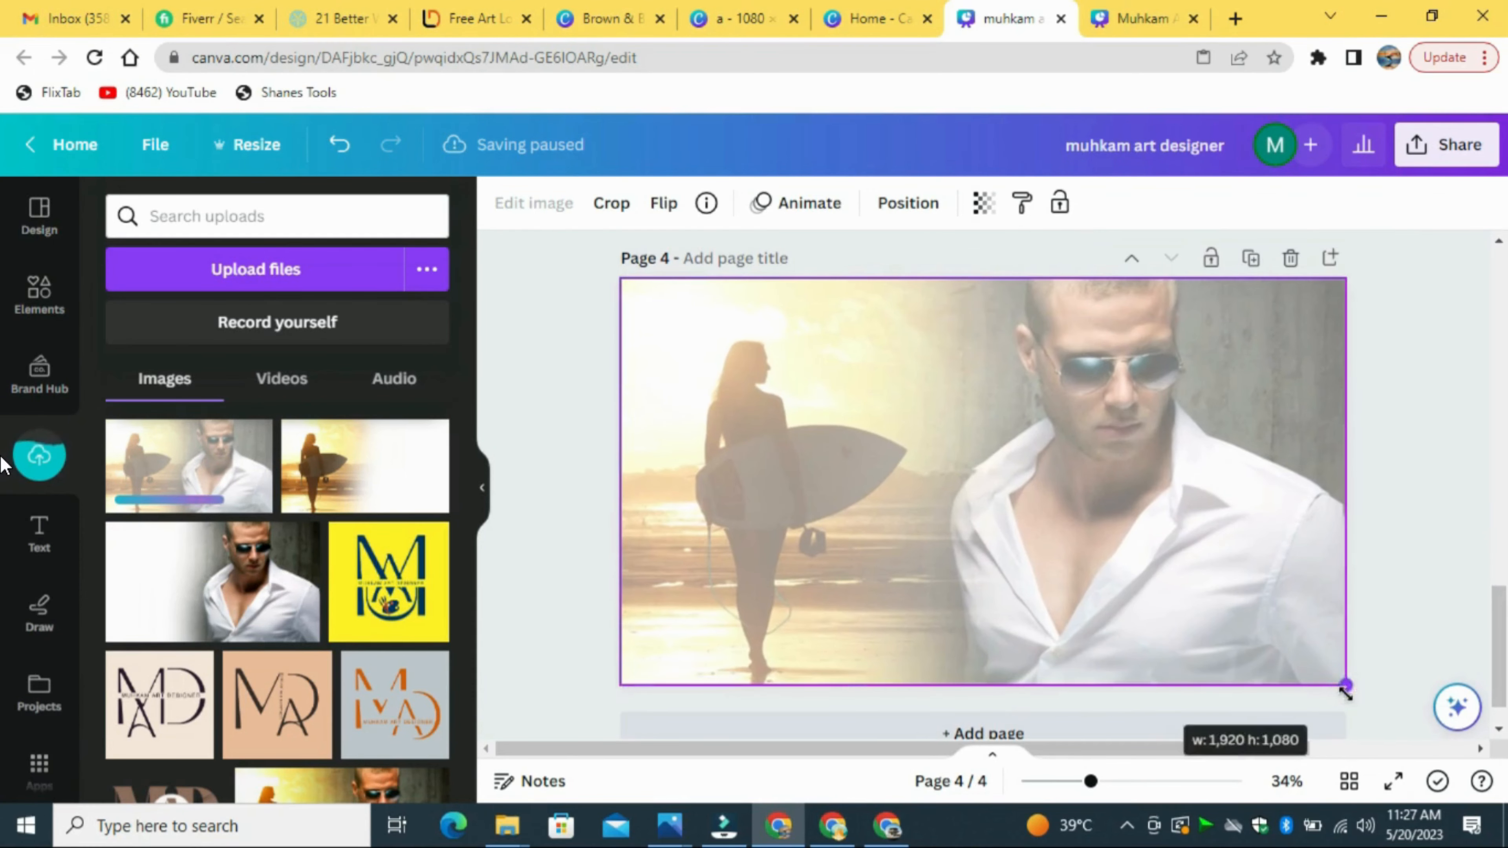
pyautogui.press('Escape')
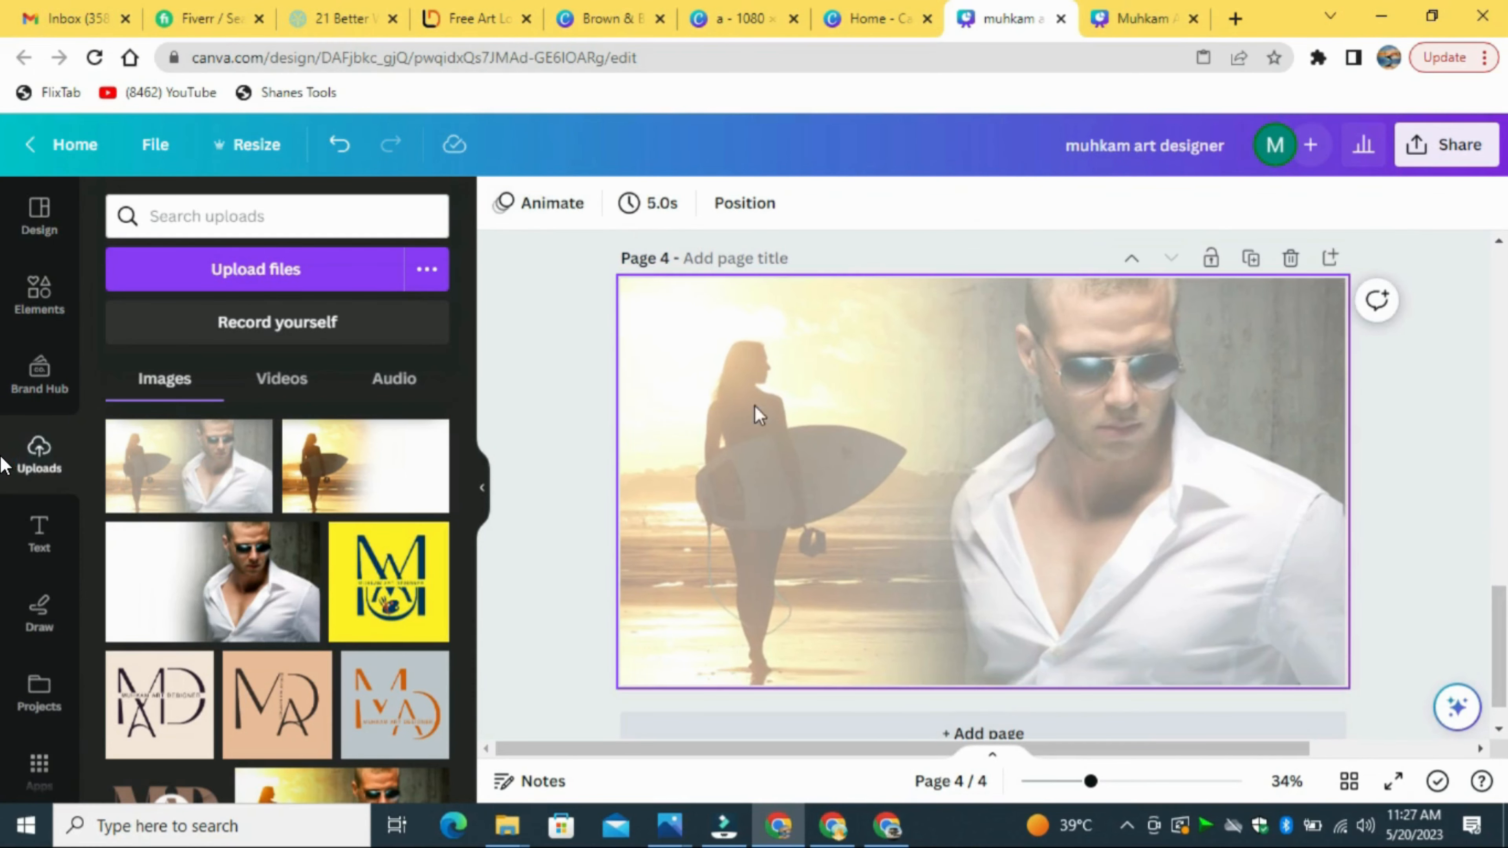
# Step: Adjust the combined image on page 4 to brightness -41, contrast 76 and saturation 43
pyautogui.click(760, 415)
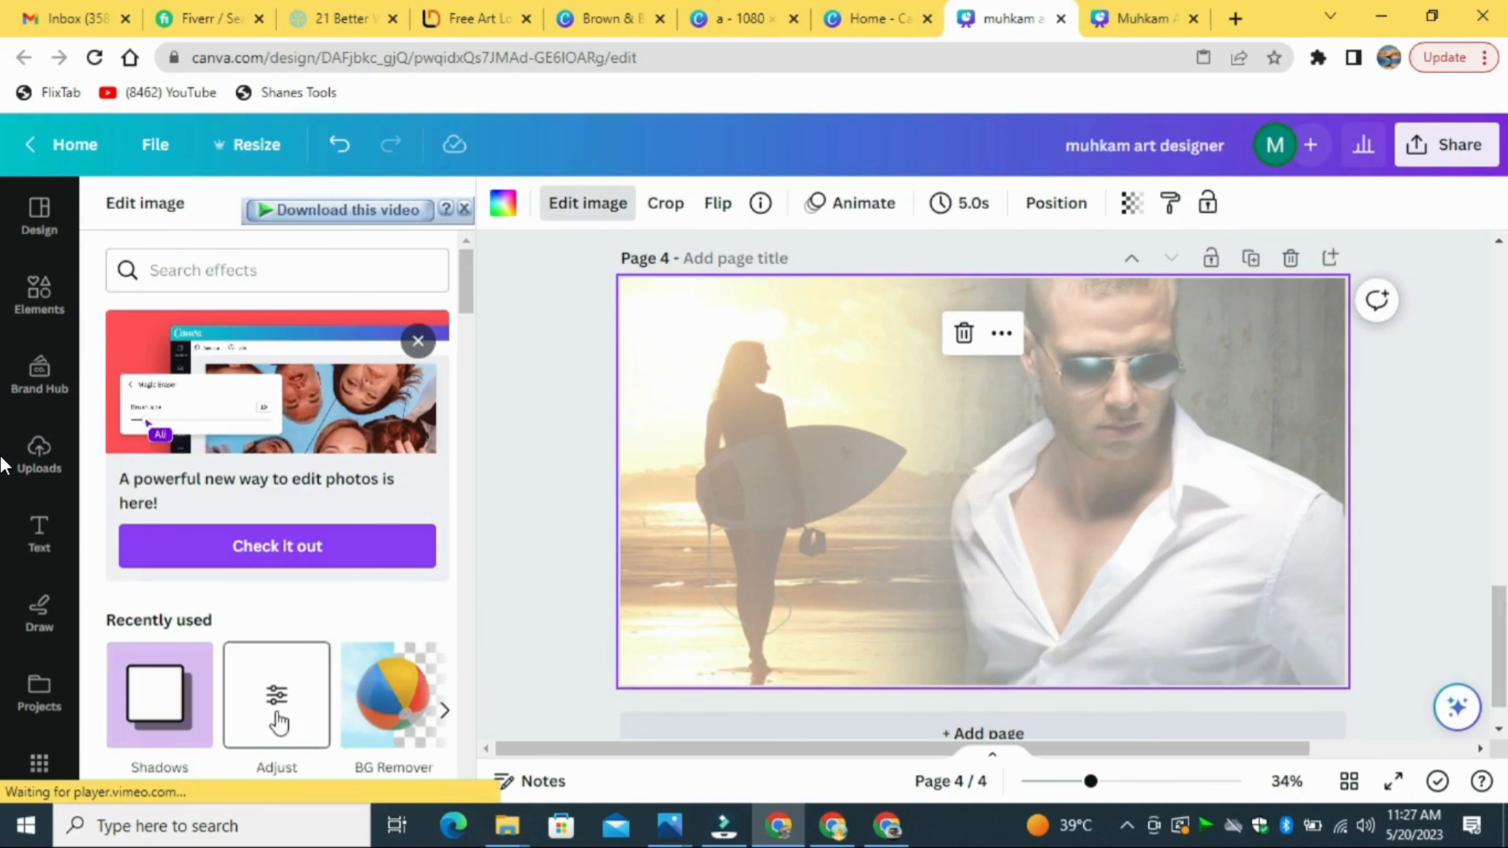
pyautogui.click(277, 700)
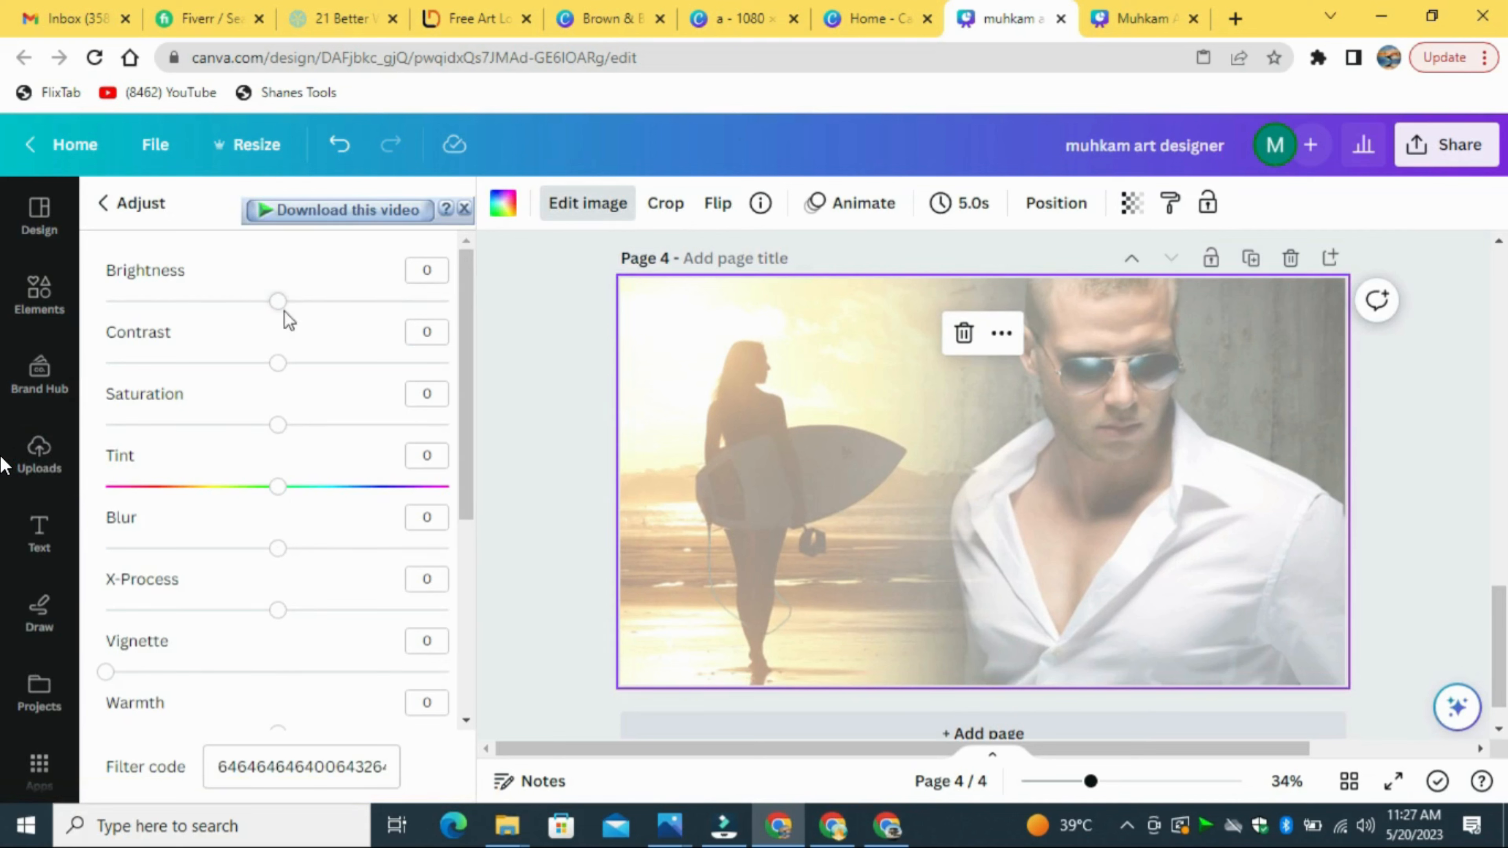
pyautogui.moveTo(282, 311); pyautogui.dragTo(208, 313)
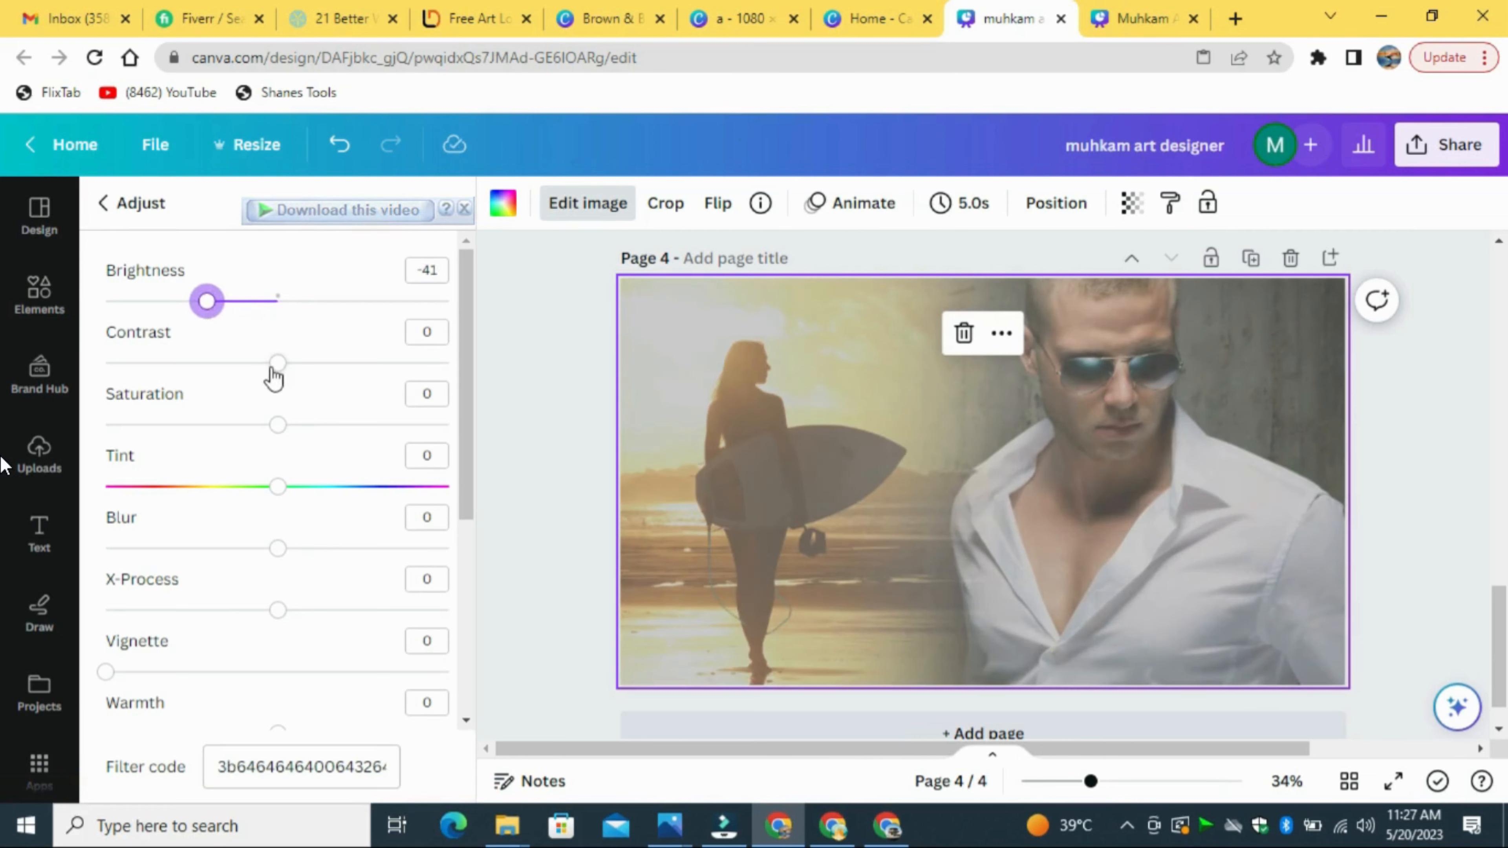
pyautogui.moveTo(278, 363); pyautogui.dragTo(408, 373)
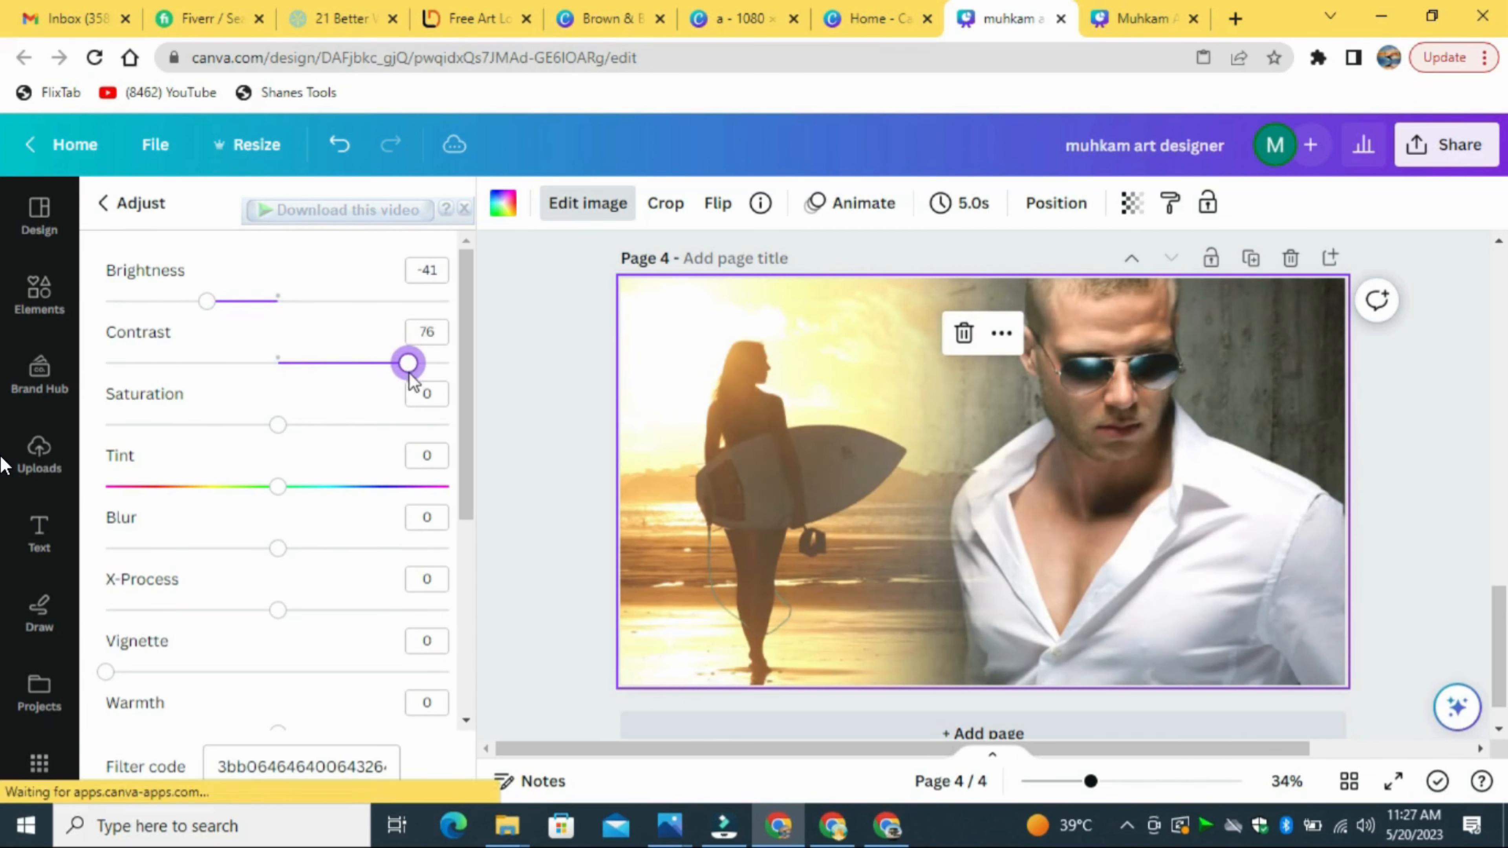
pyautogui.moveTo(283, 425); pyautogui.dragTo(340, 424)
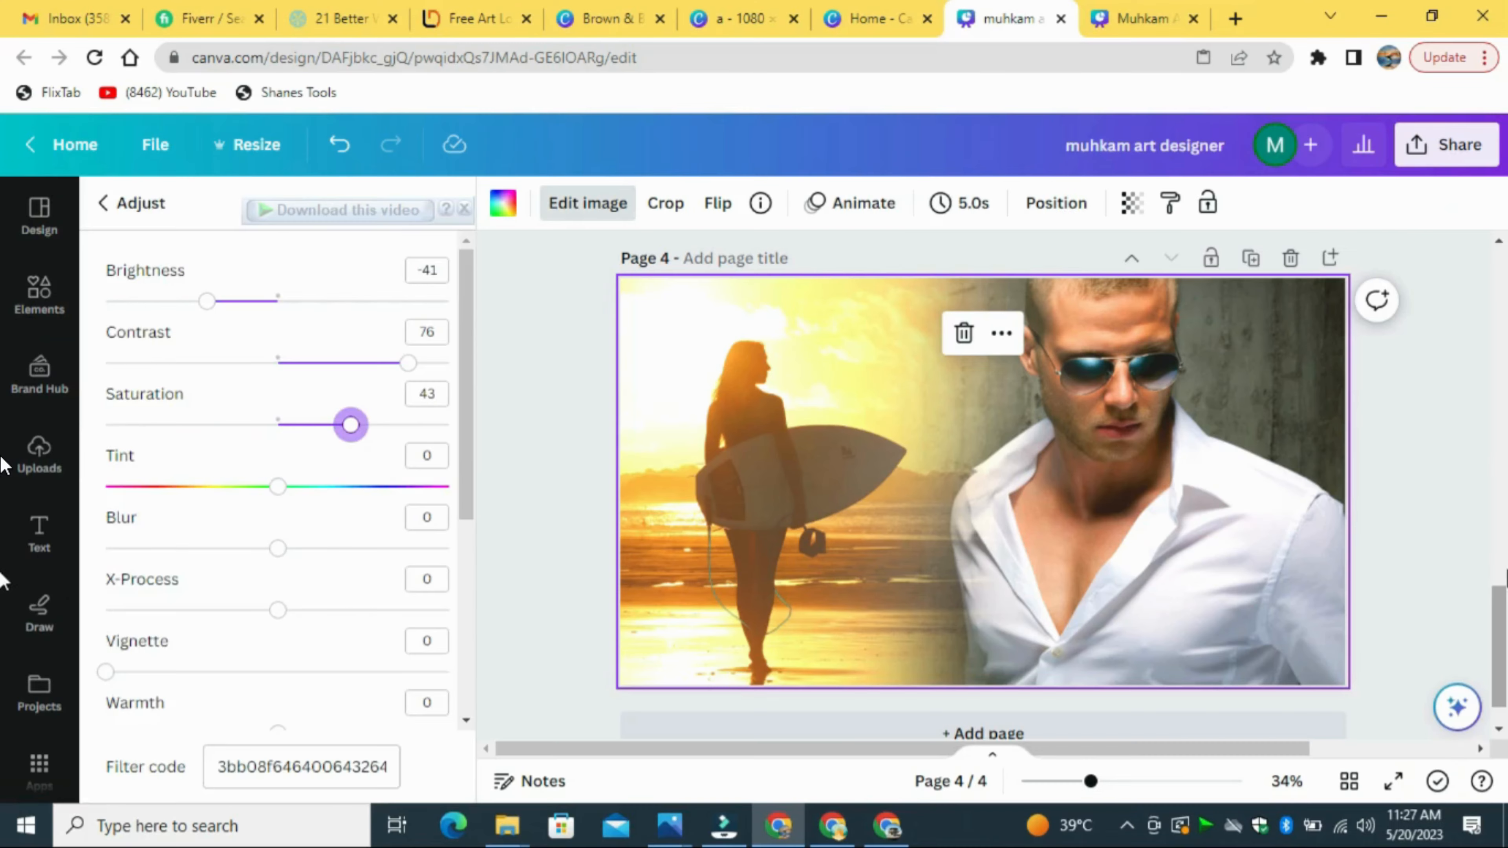
# Step: Leave the image adjustments and present page 4 in full screen
pyautogui.click(5, 464)
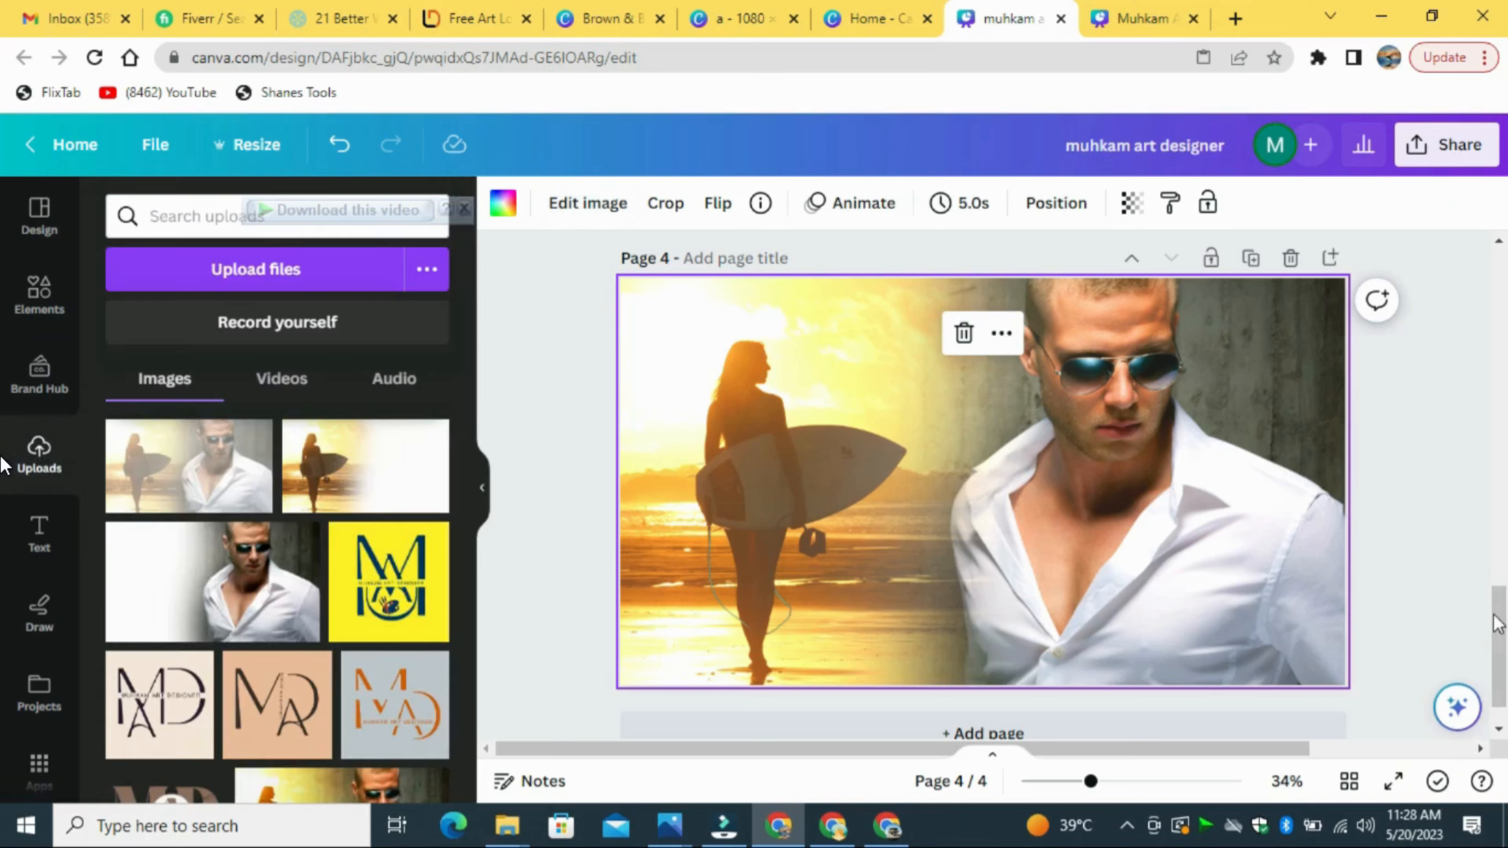
pyautogui.click(1395, 781)
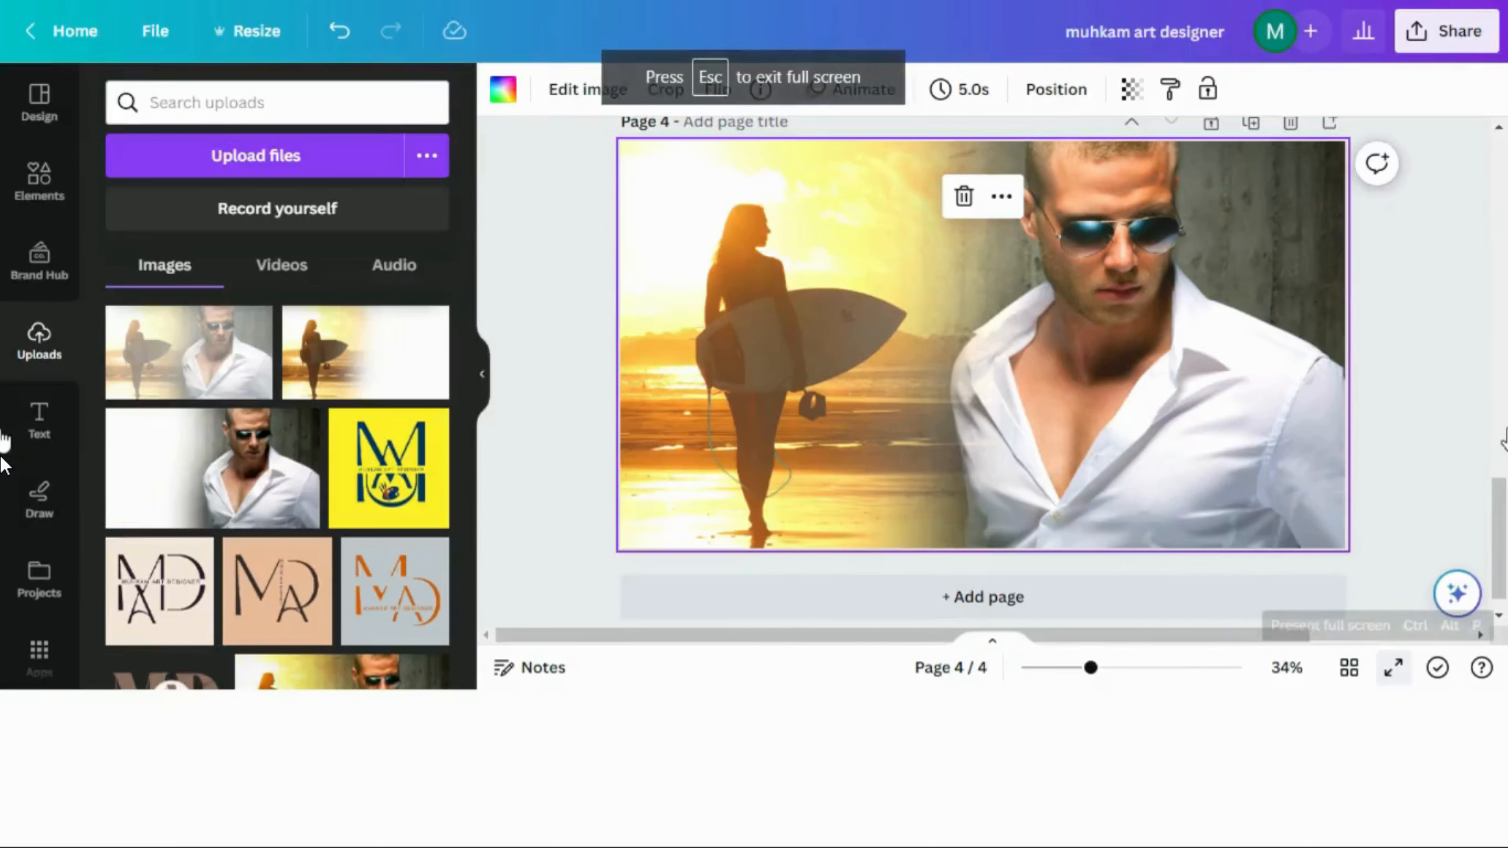